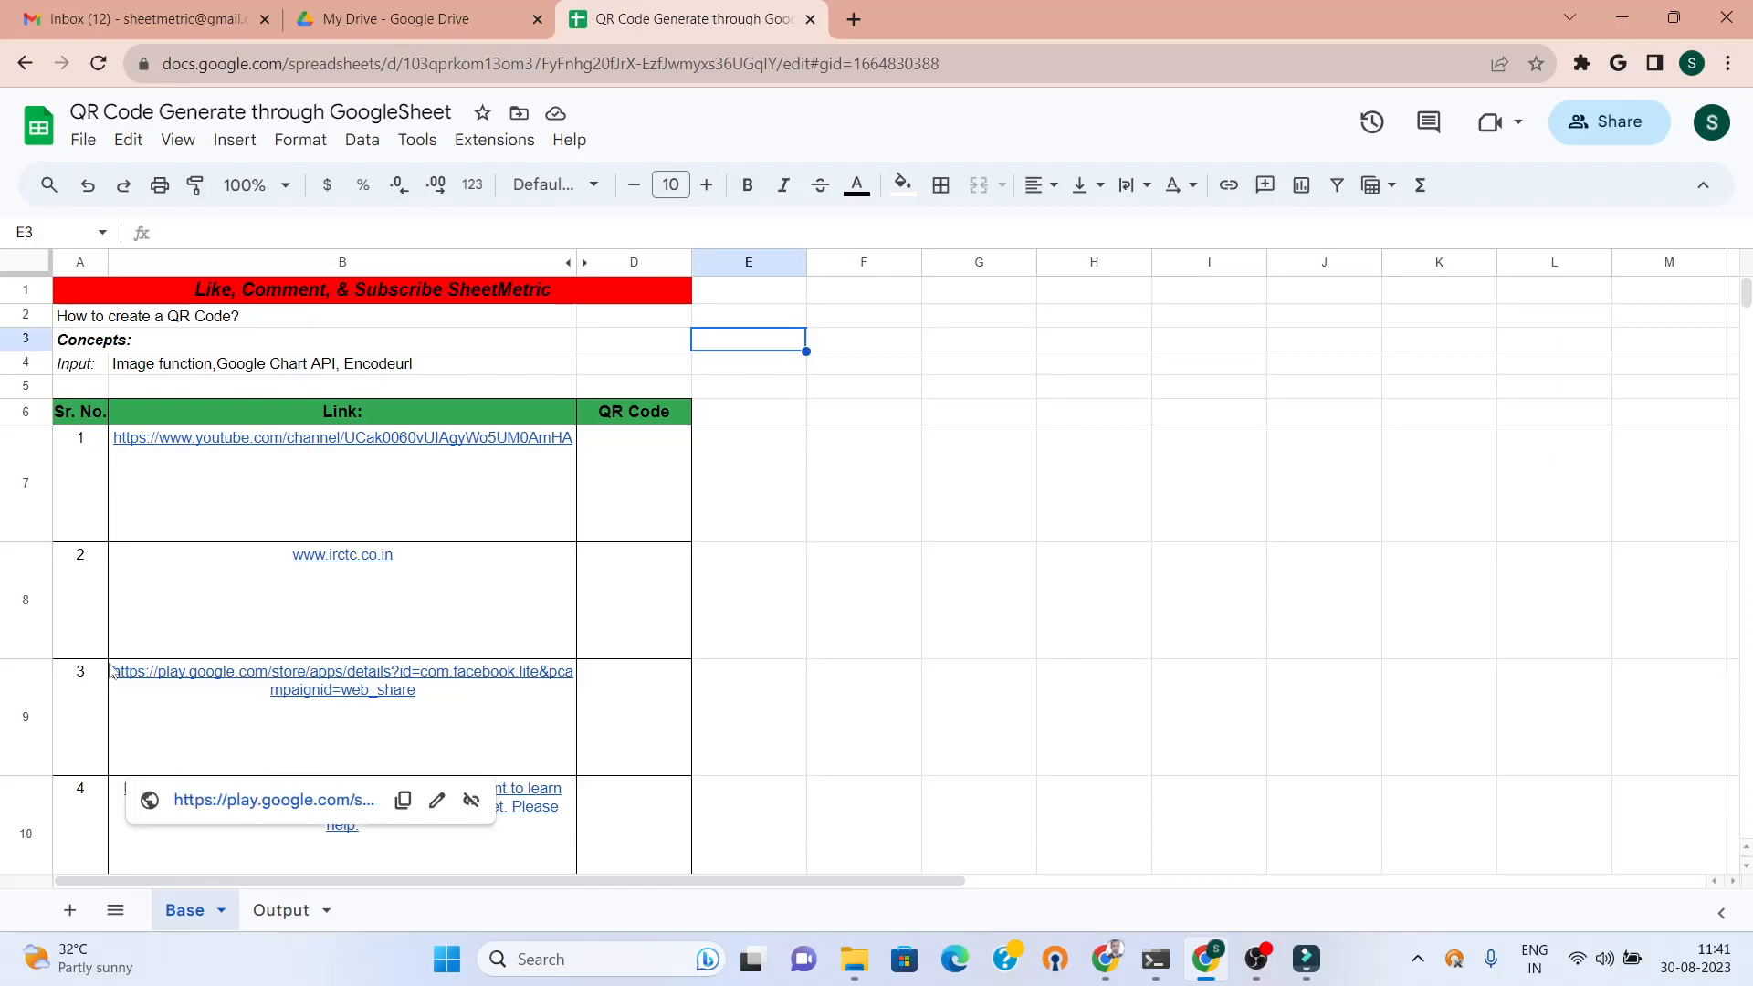
- View the finished QR codes on the Output sheet and return to the concepts row of the Base sheet
{"action": "mouse_move", "coordinate": [136, 628]}
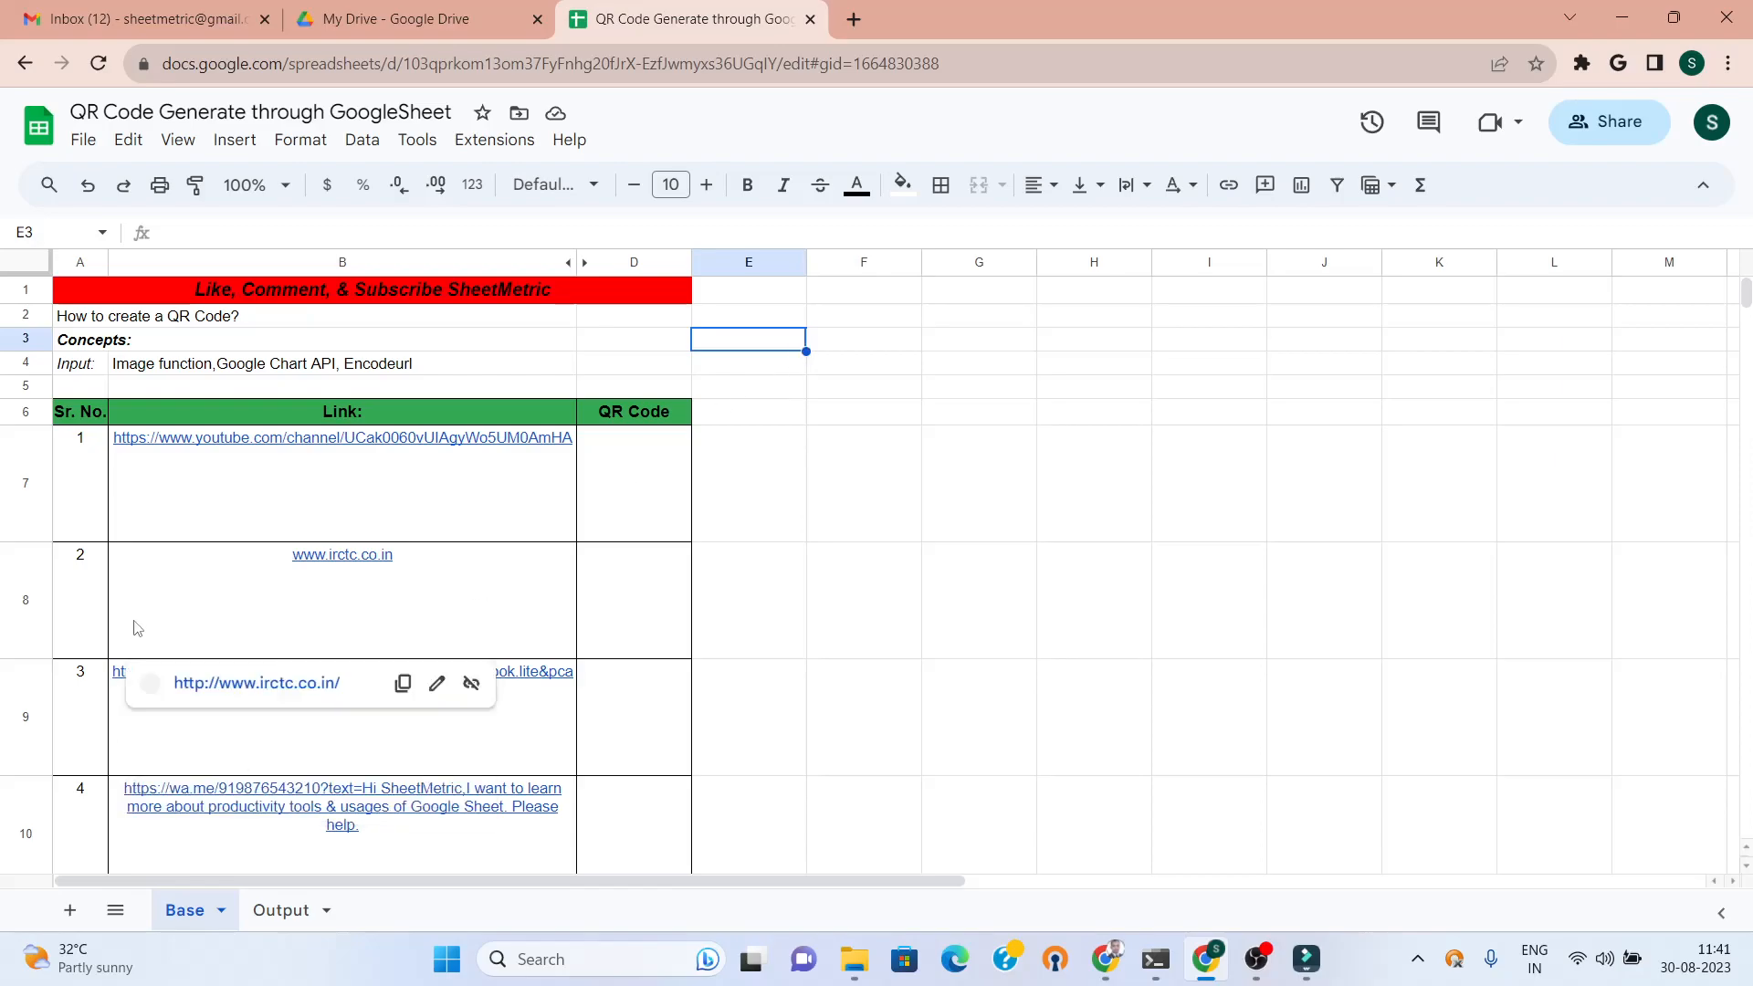
{"action": "left_click", "coordinate": [285, 911]}
{"action": "left_click", "coordinate": [737, 496]}
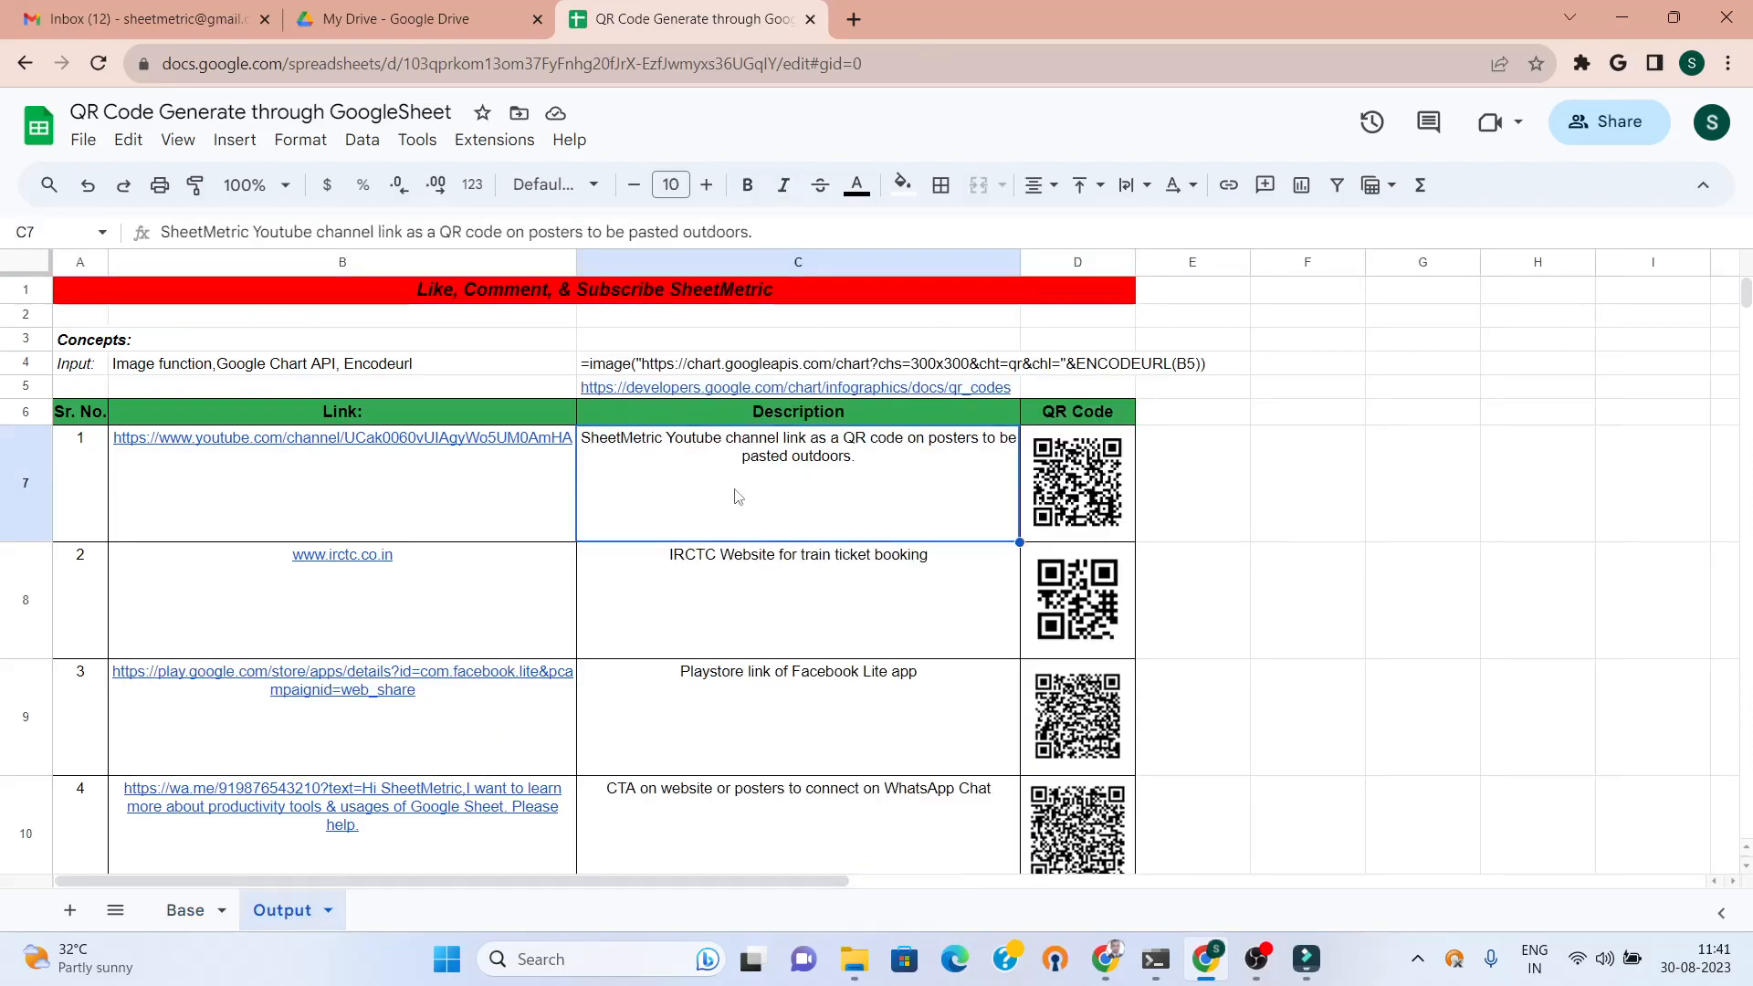
{"action": "left_click", "coordinate": [200, 912]}
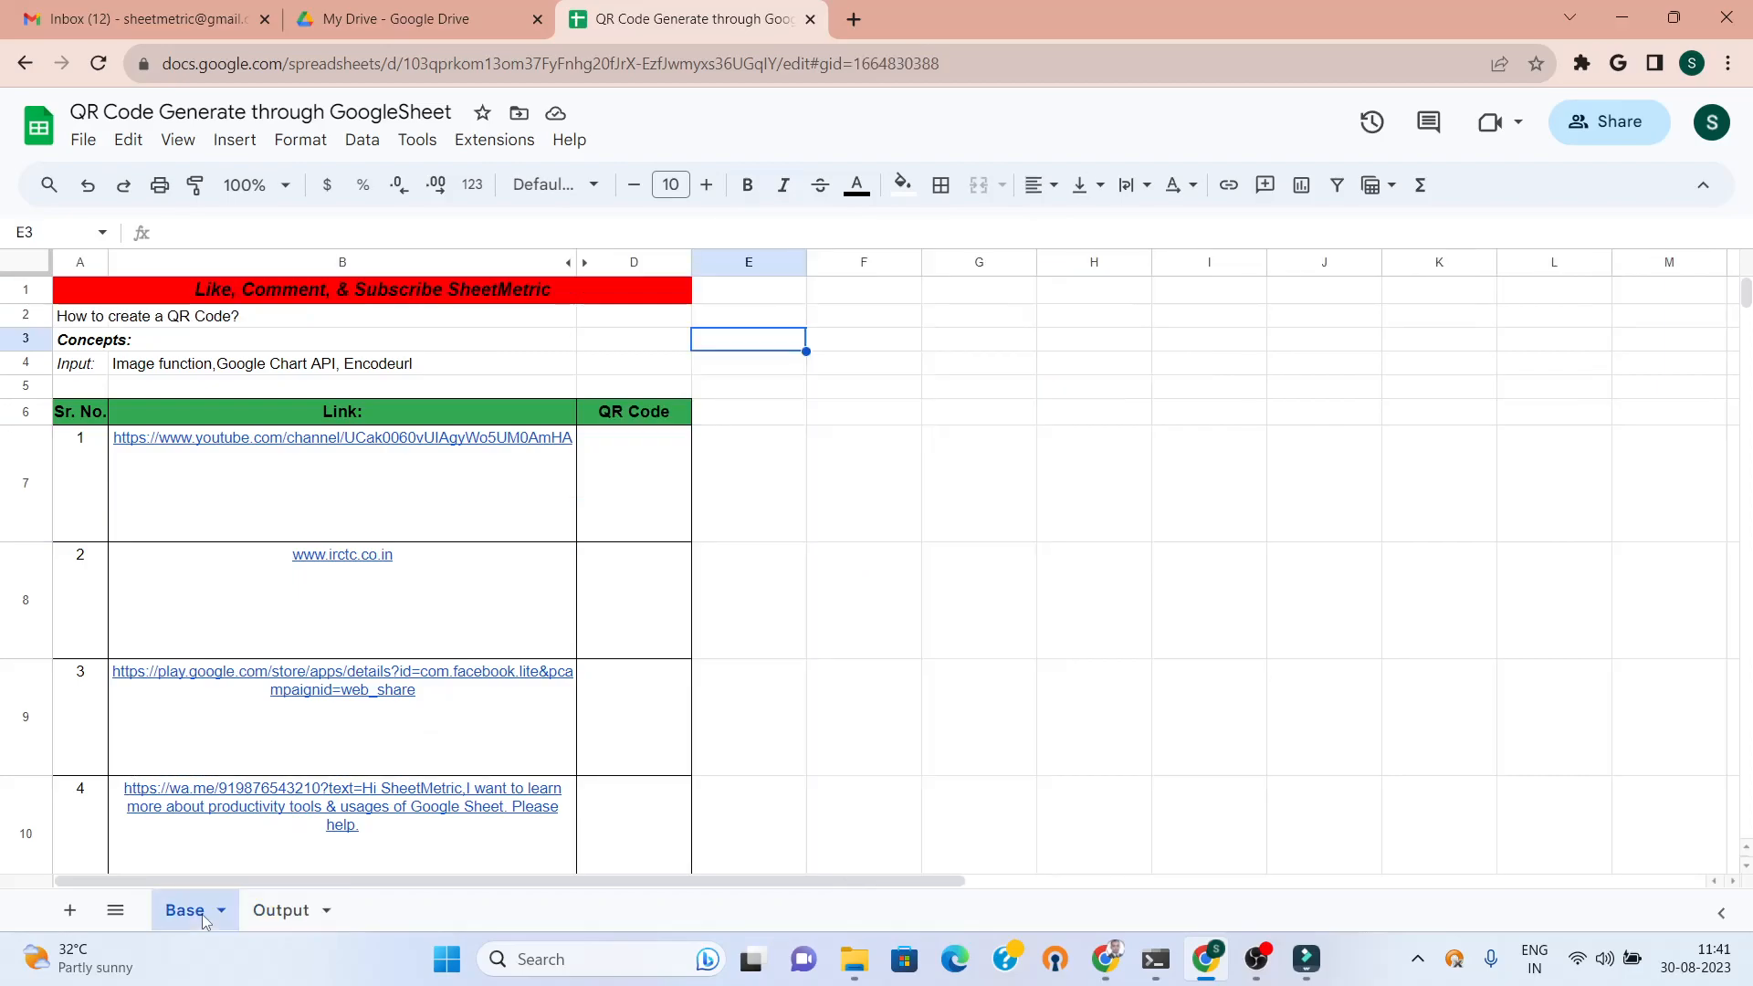
{"action": "left_click", "coordinate": [330, 364]}
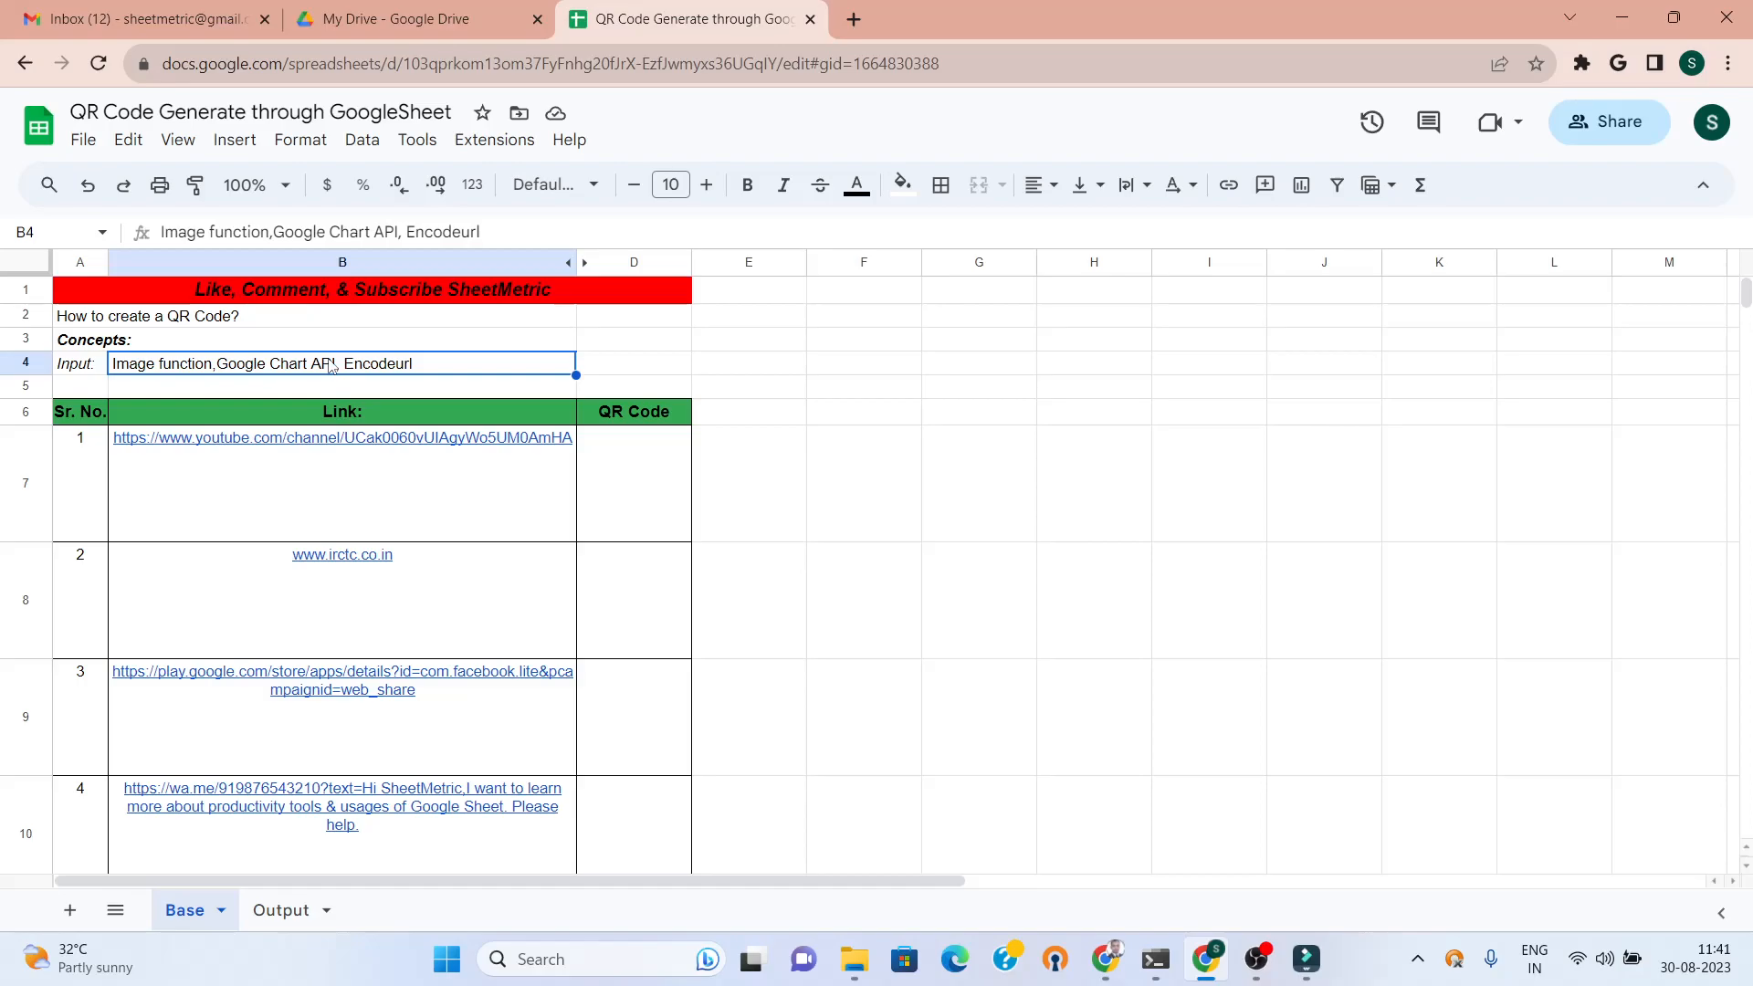
{"action": "left_click", "coordinate": [623, 369]}
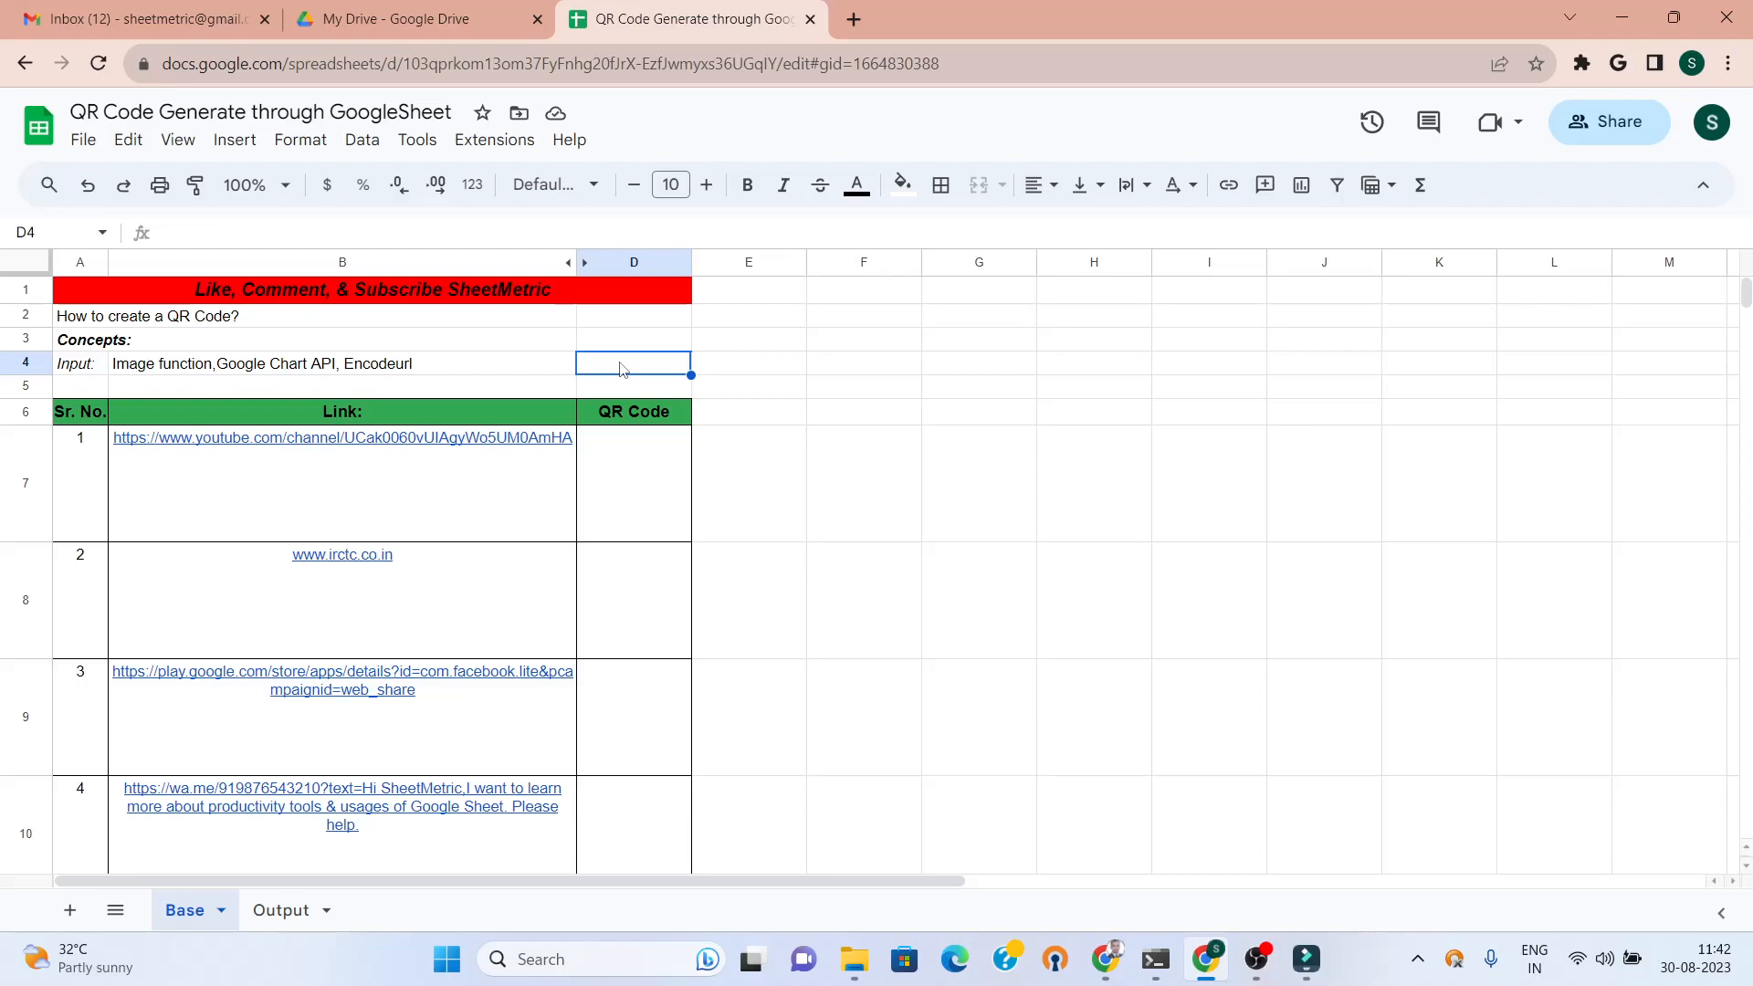
- Review the topic, the concepts and the numbered rows of the link table on the Base sheet
{"action": "key", "text": "Left"}
{"action": "key", "text": "Left"}
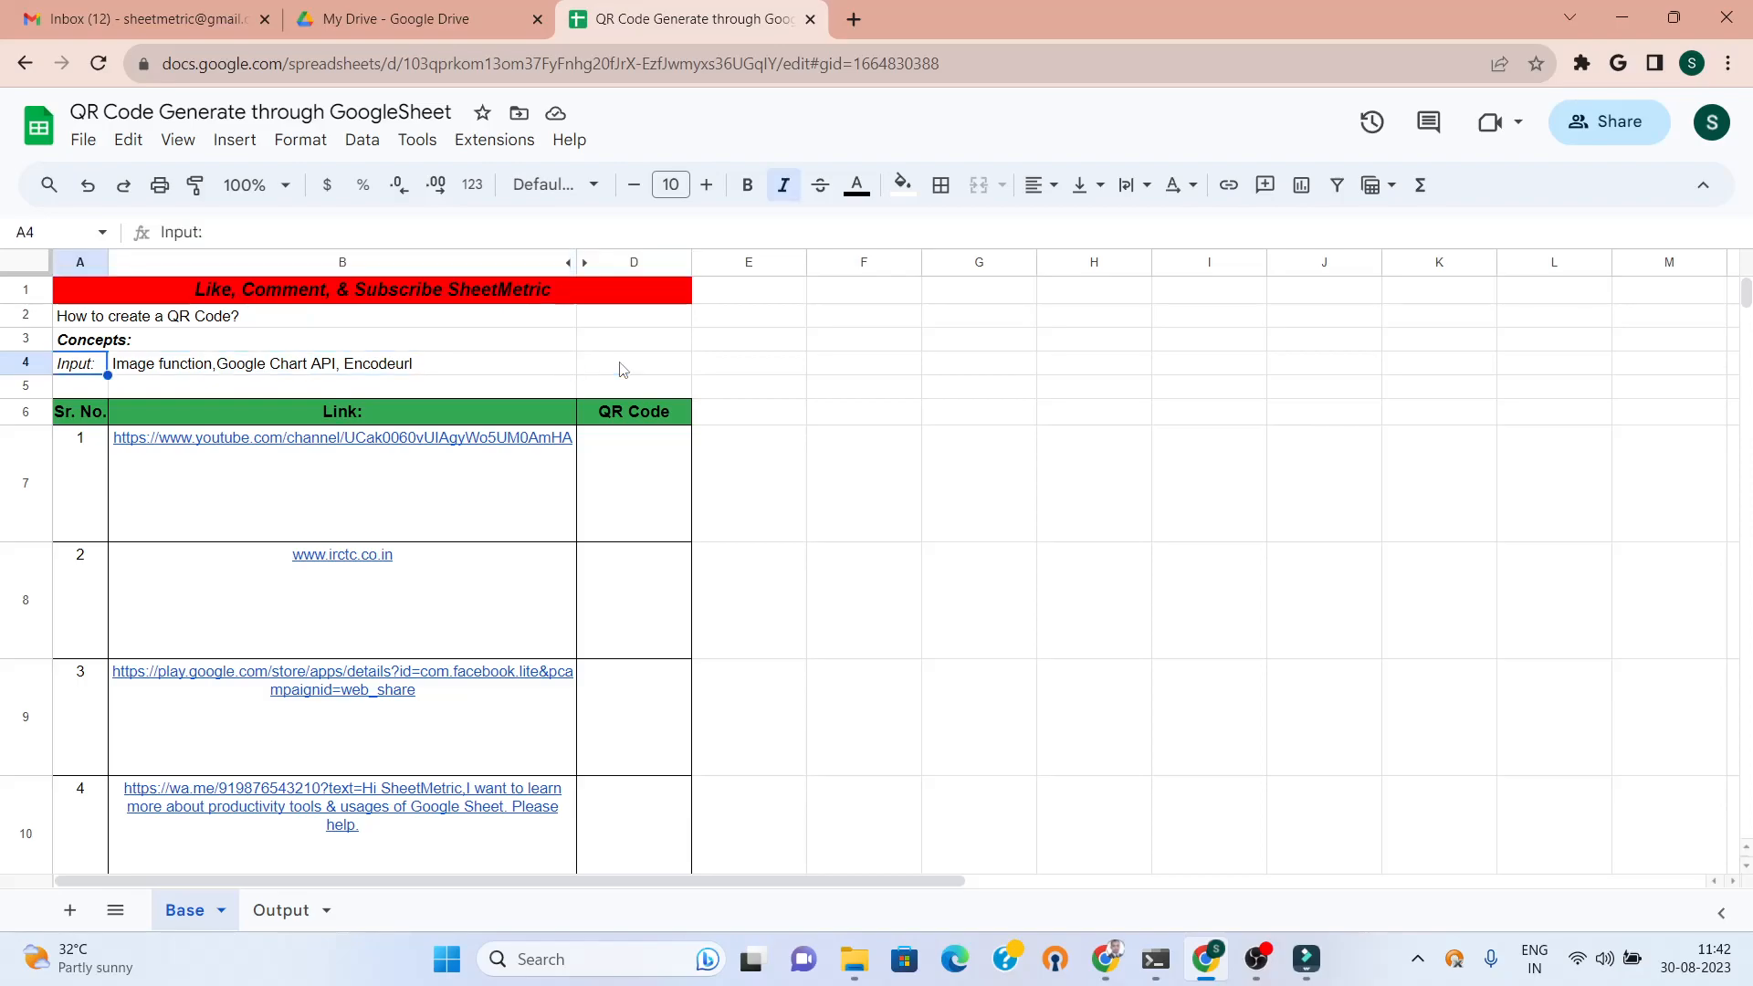
{"action": "key", "text": "Up"}
{"action": "key", "text": "Up"}
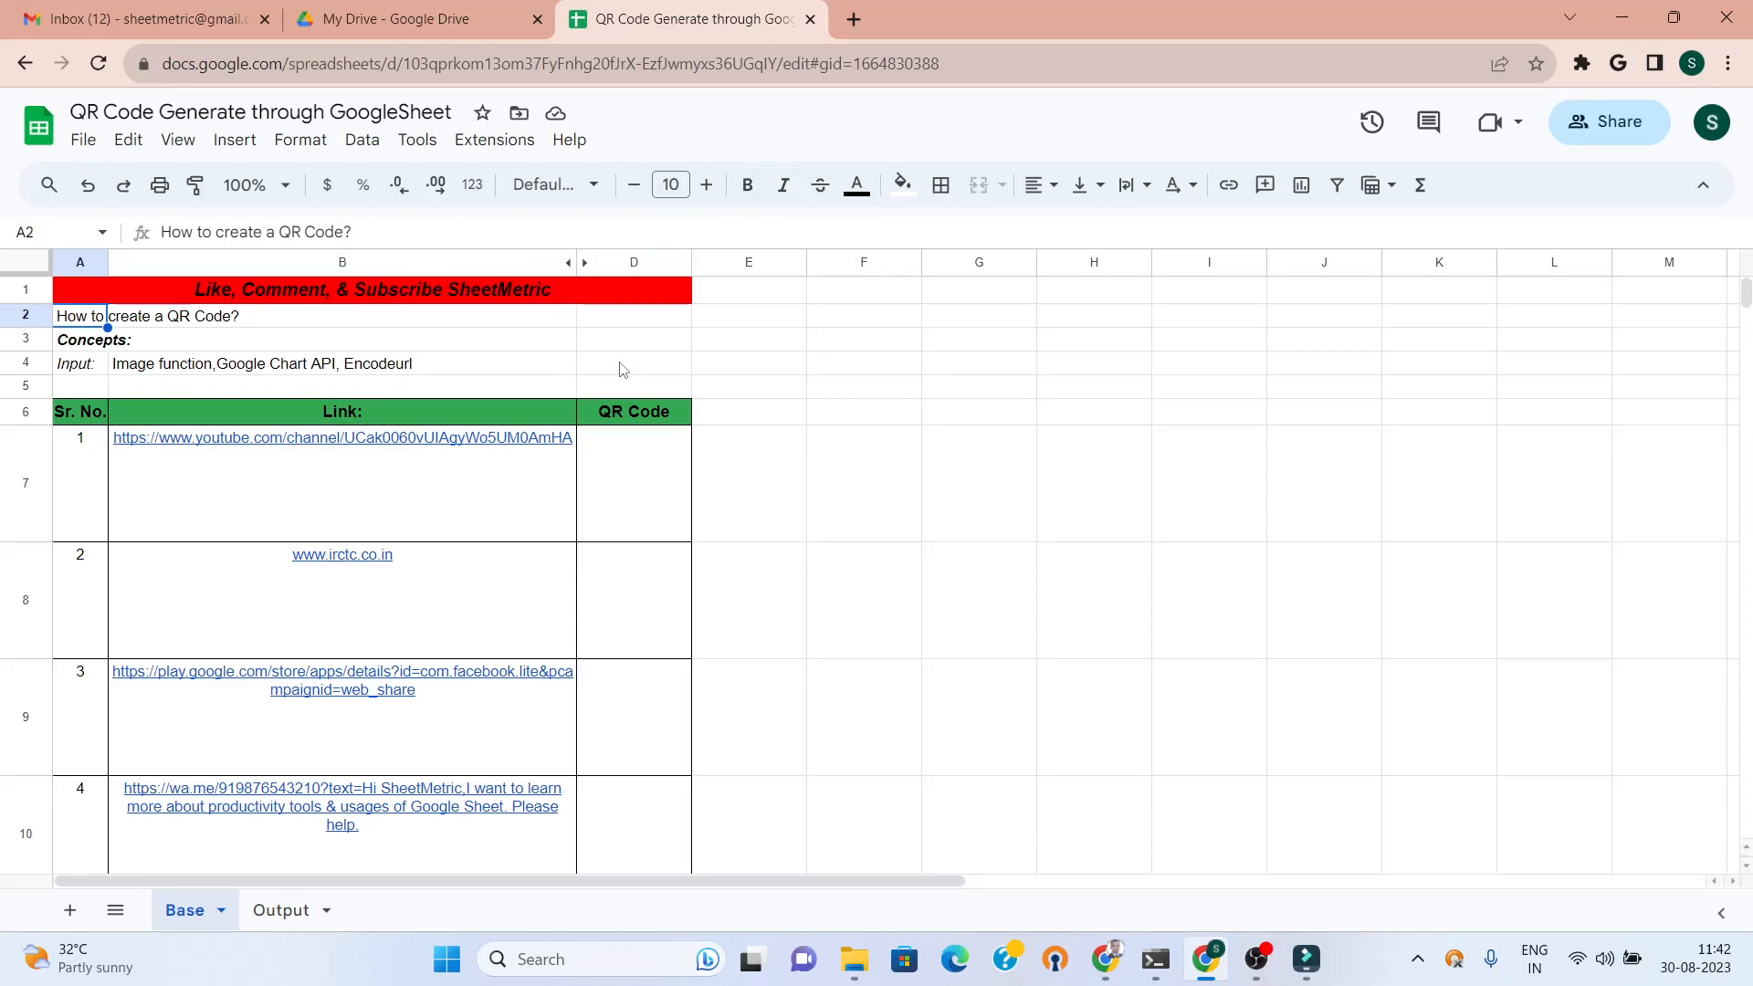
{"action": "key", "text": "Down"}
{"action": "key", "text": "Down"}
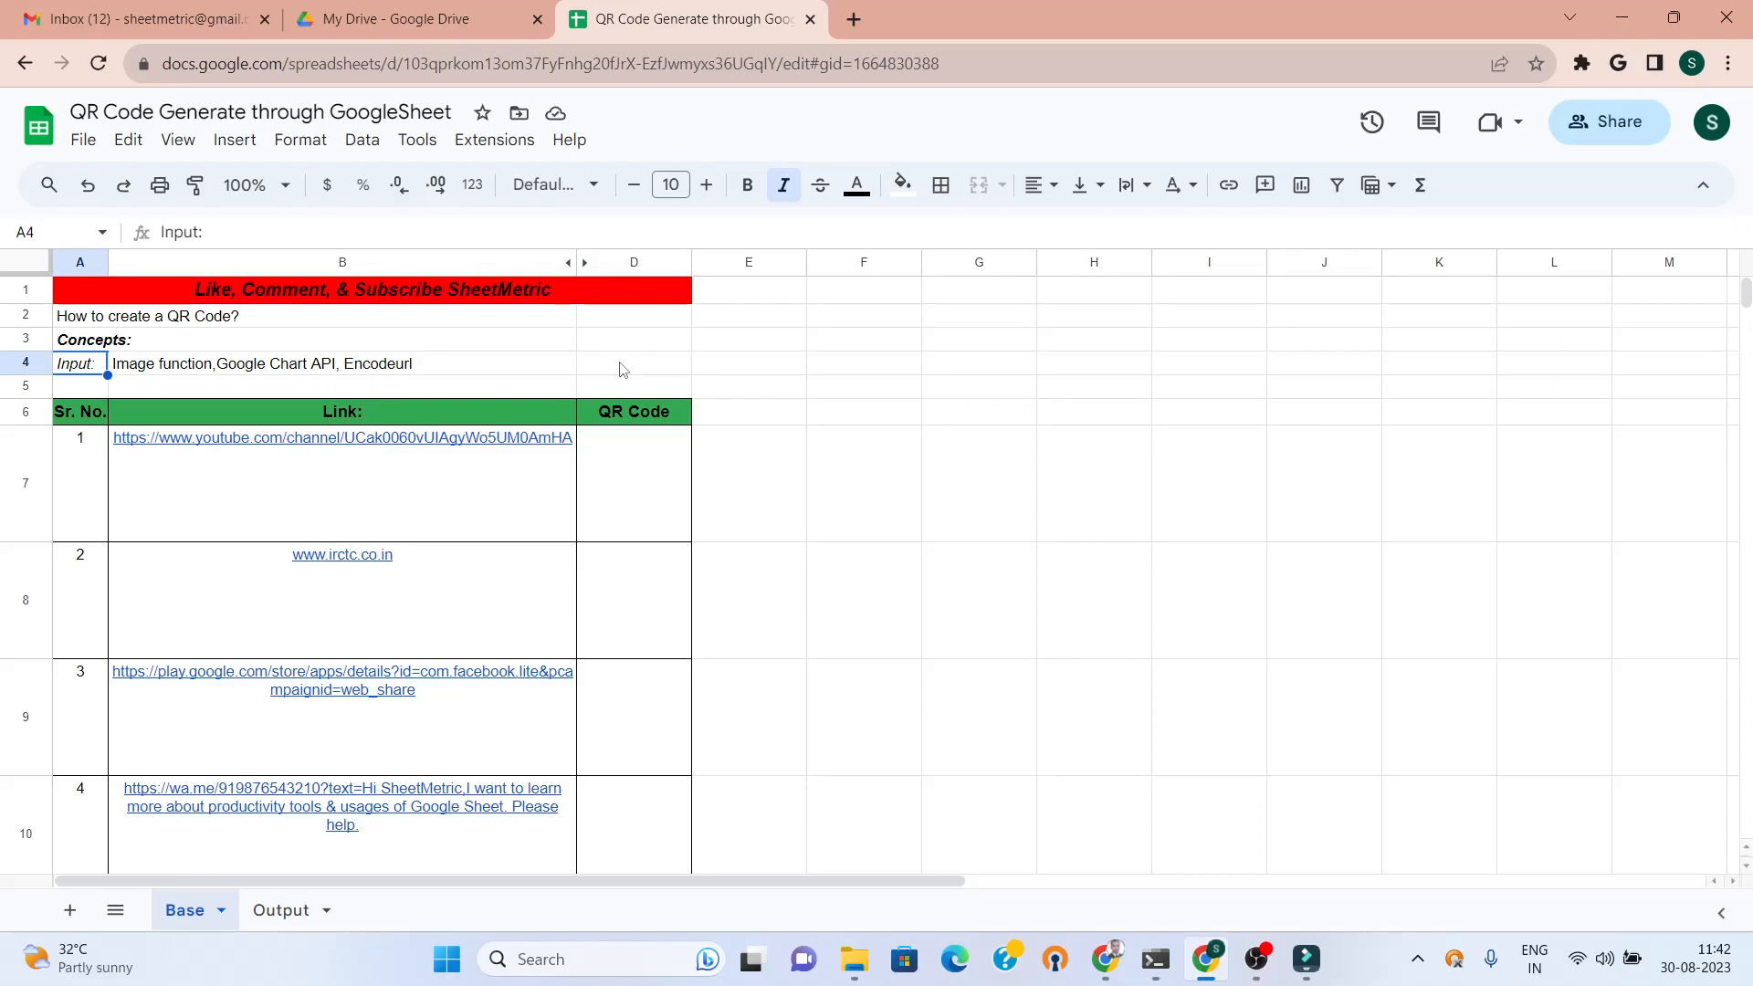
{"action": "key", "text": "Down"}
{"action": "key", "text": "Down"}
{"action": "key", "text": "Down"}
{"action": "key", "text": "Down"}
{"action": "key", "text": "Down"}
{"action": "key", "text": "Down"}
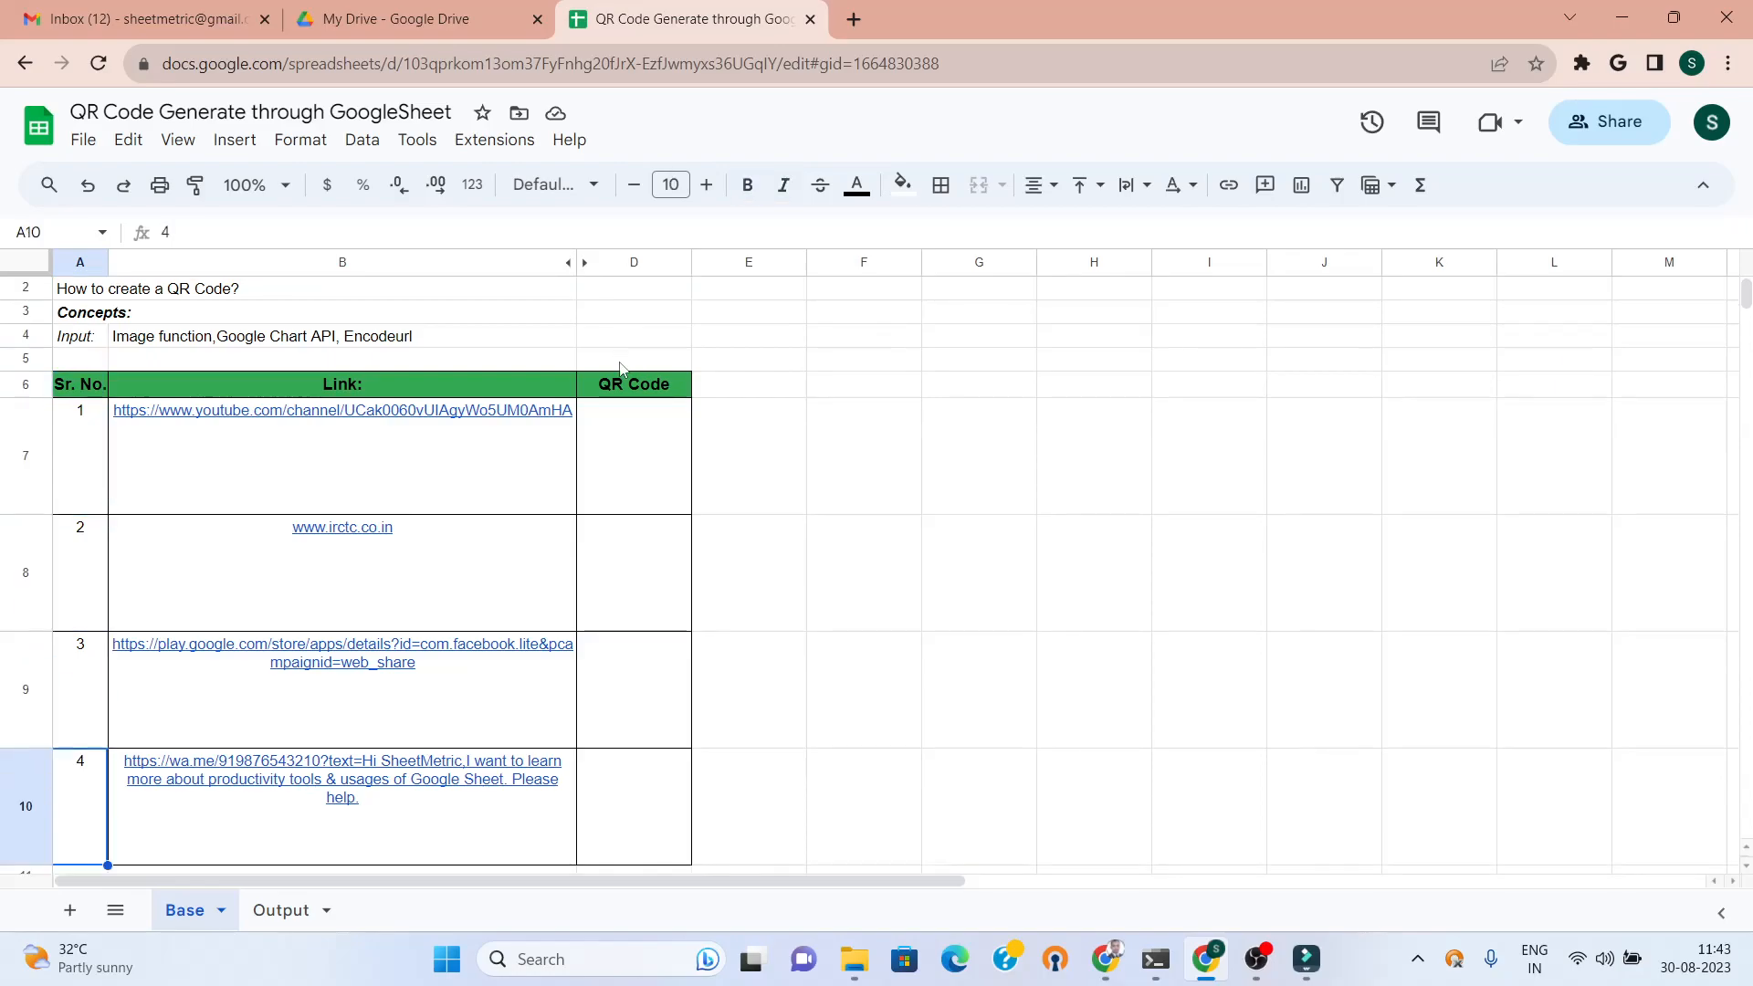
{"action": "key", "text": "Up"}
{"action": "key", "text": "Up"}
{"action": "key", "text": "Up"}
{"action": "key", "text": "Up"}
{"action": "key", "text": "Up"}
{"action": "key", "text": "Down"}
{"action": "key", "text": "Down"}
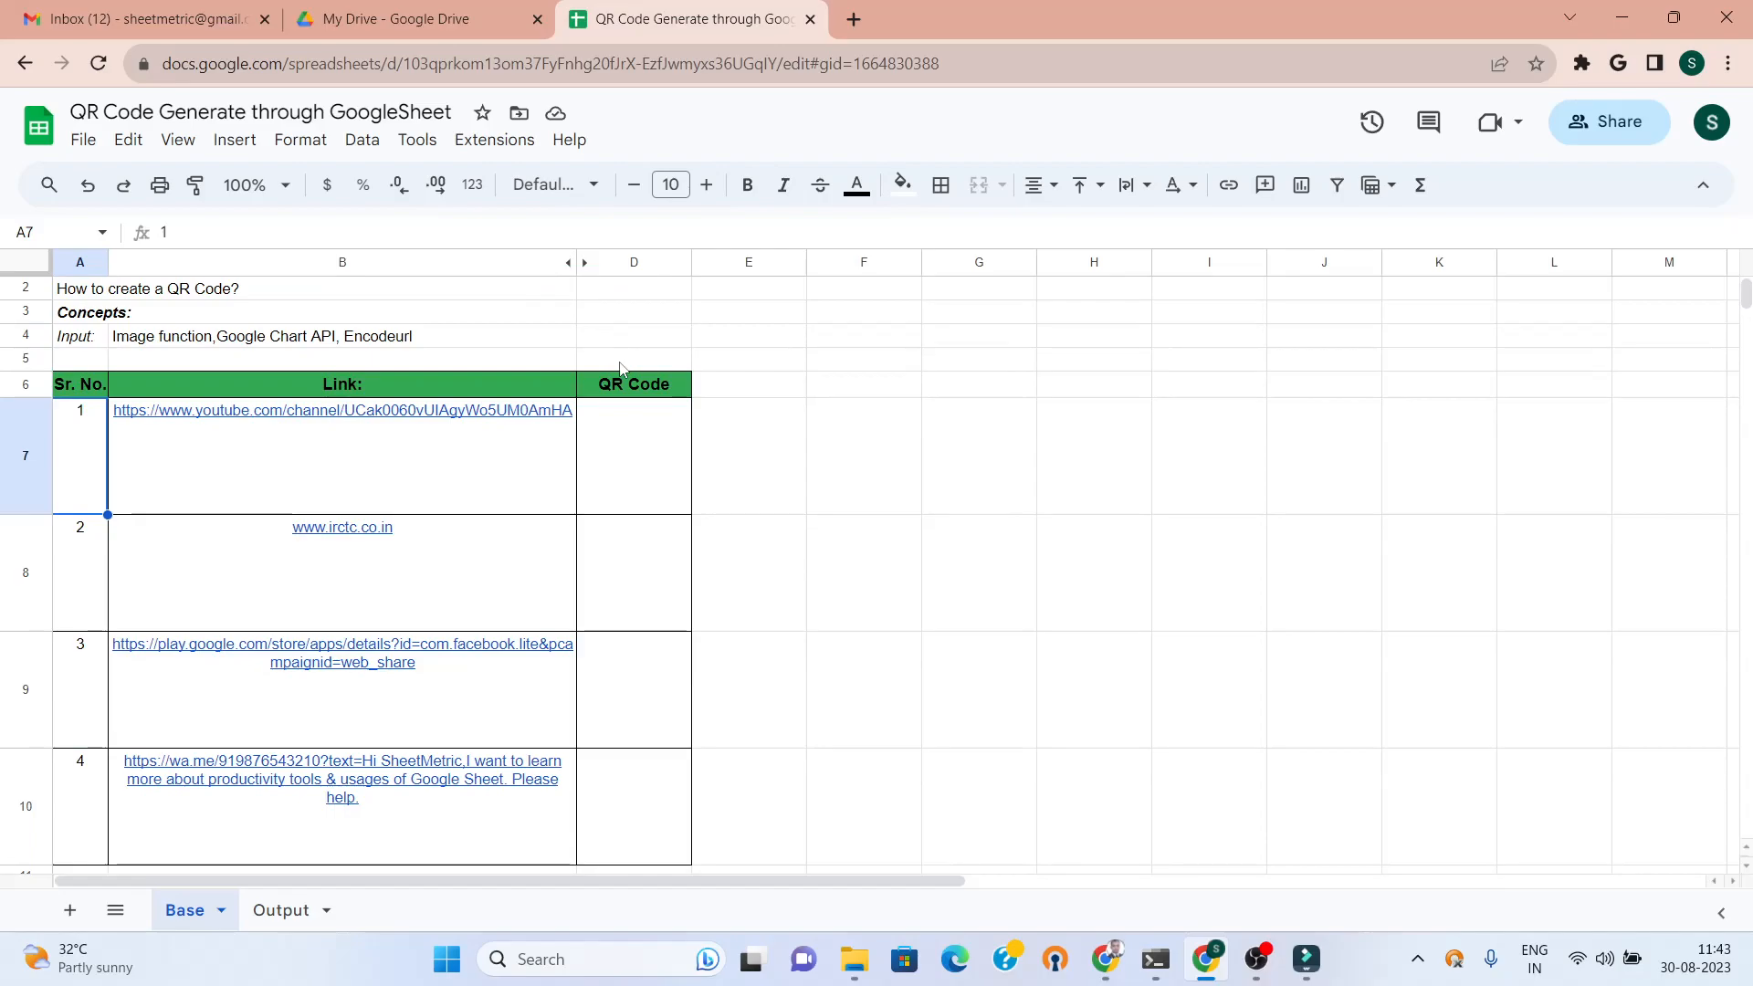
- Examine the links in B7:B10 with their QR Code cells, including the full HYPERLINK formula of the WhatsApp link in B10
{"action": "key", "text": "Right"}
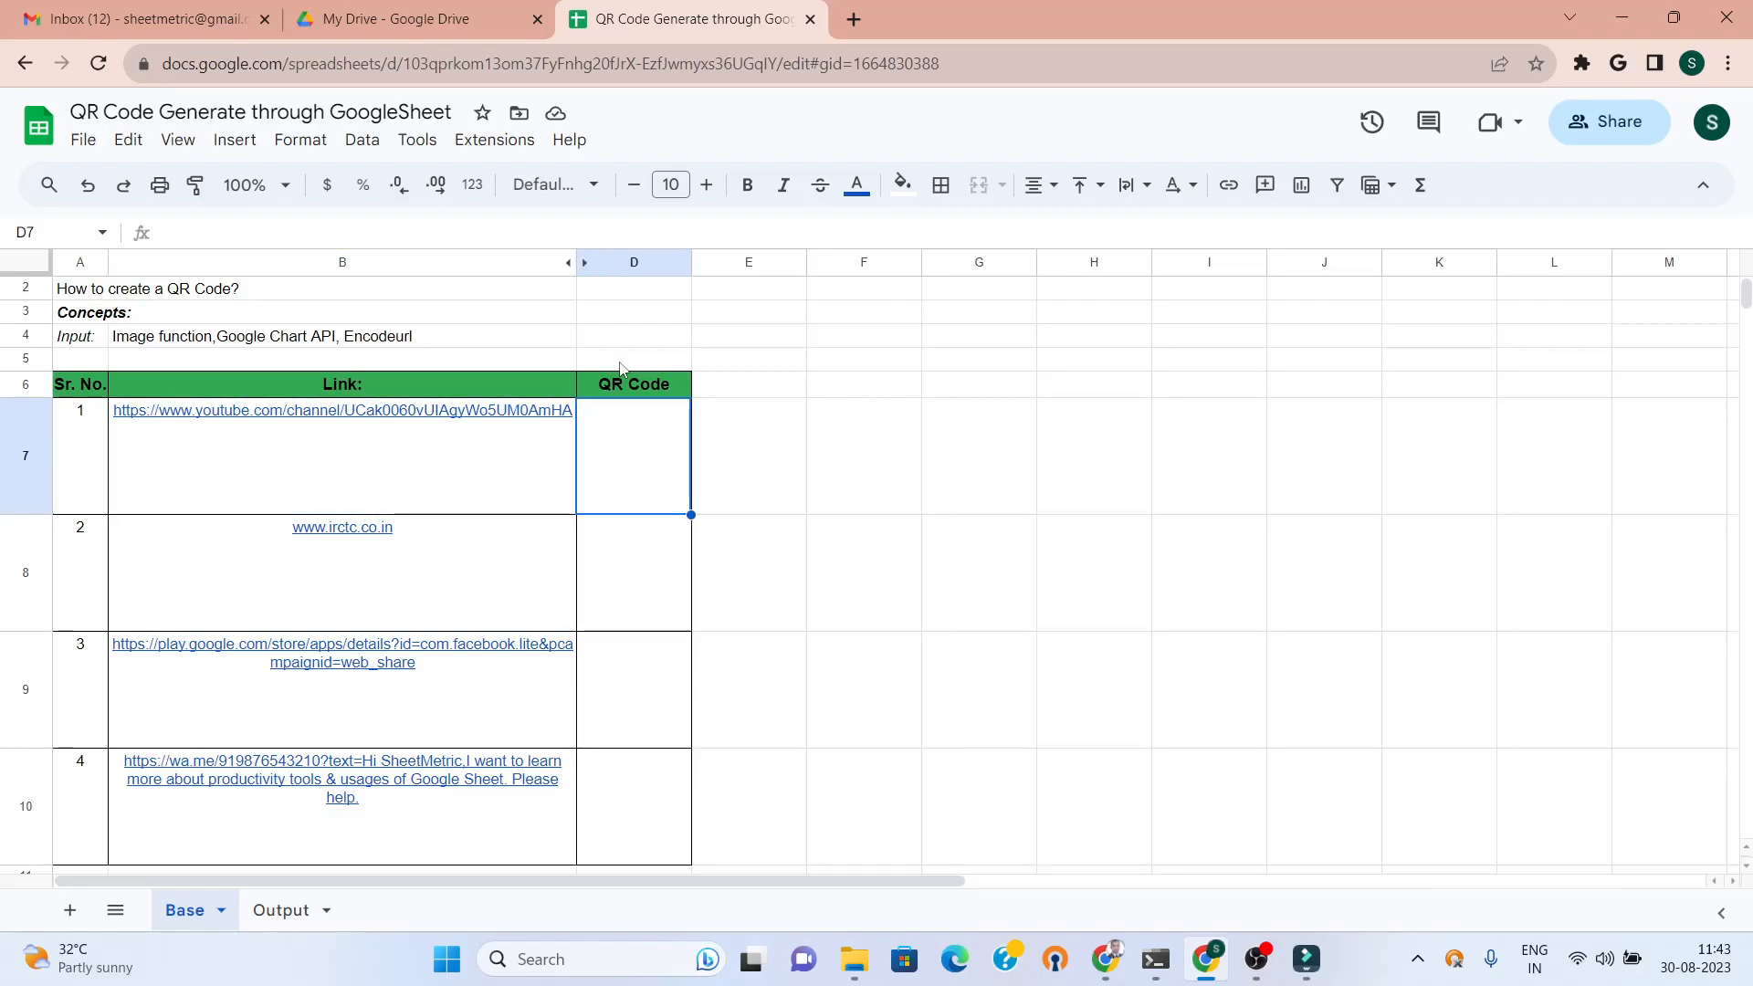
{"action": "key", "text": "Down"}
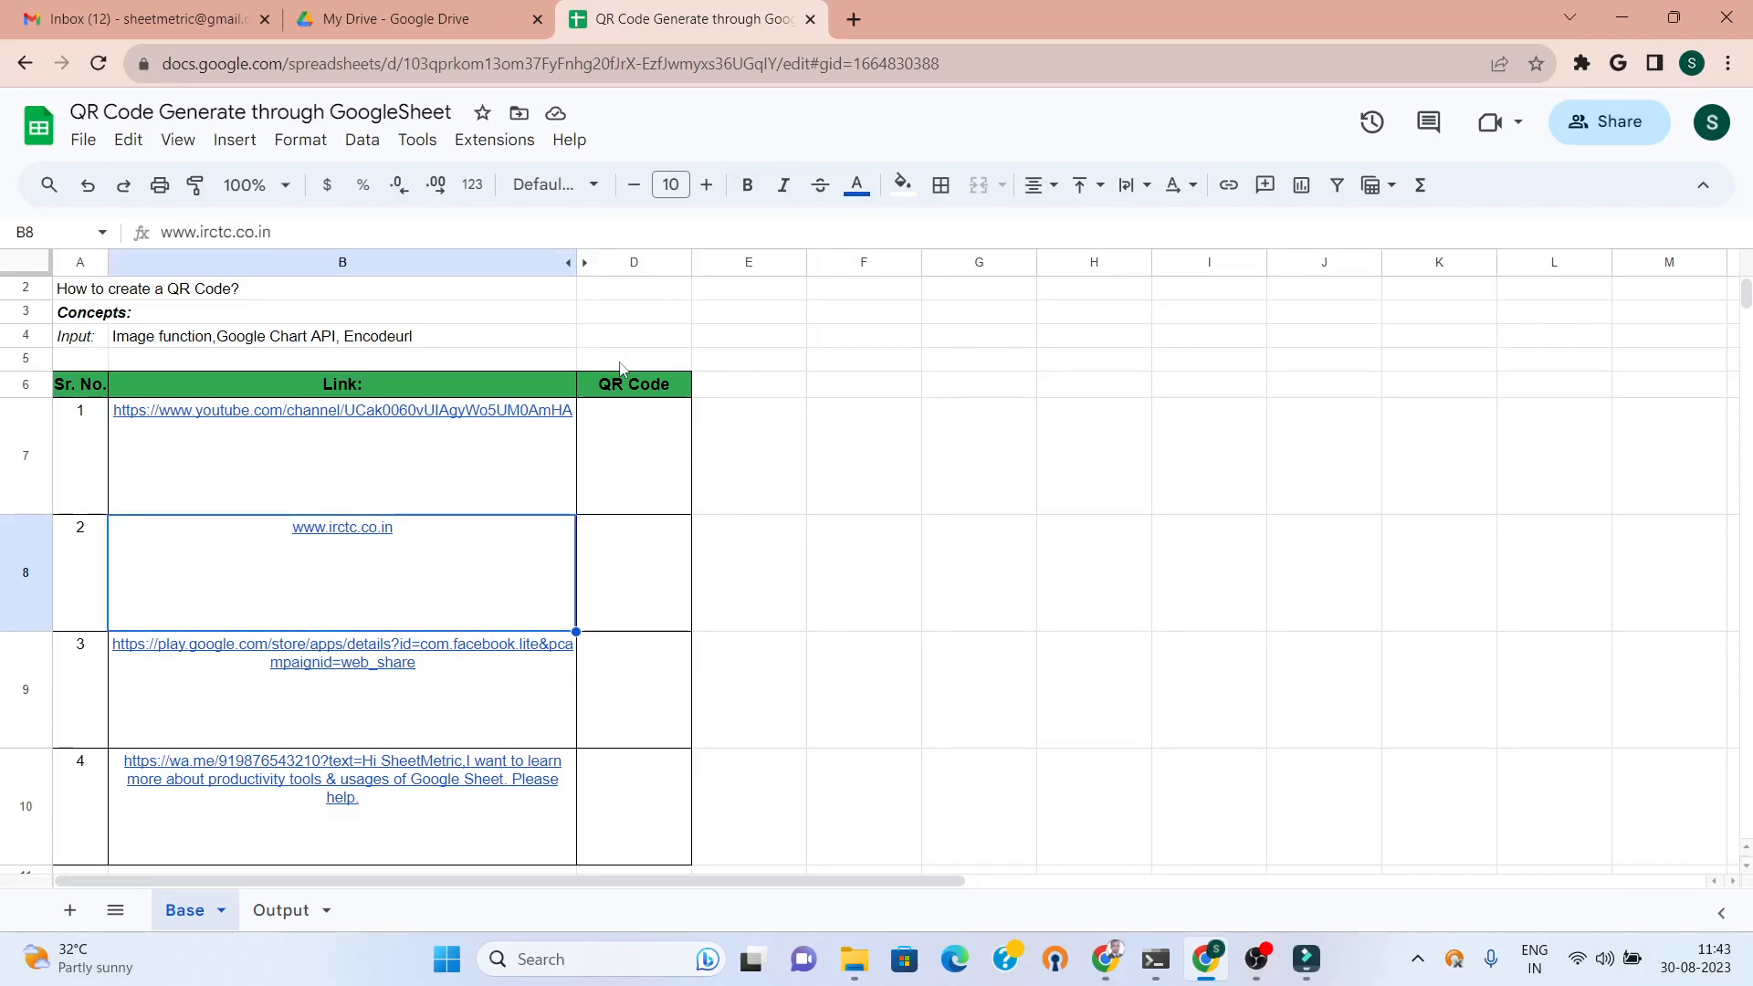
{"action": "key", "text": "Right"}
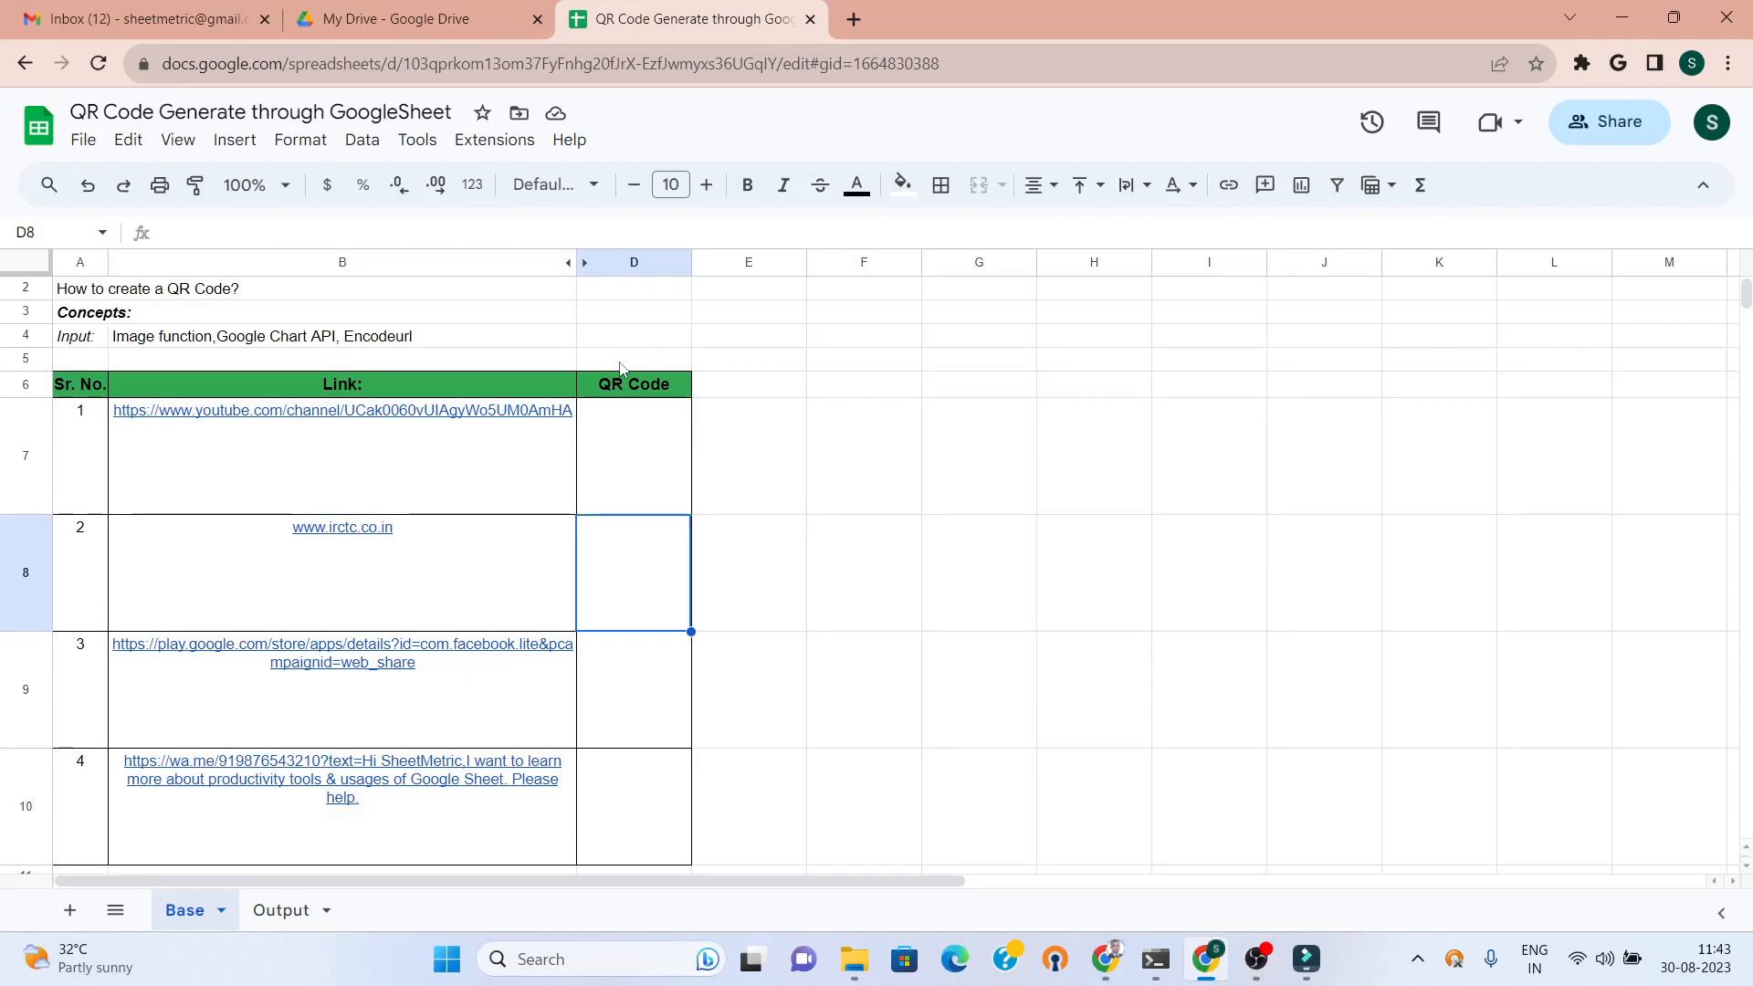
{"action": "key", "text": "Left"}
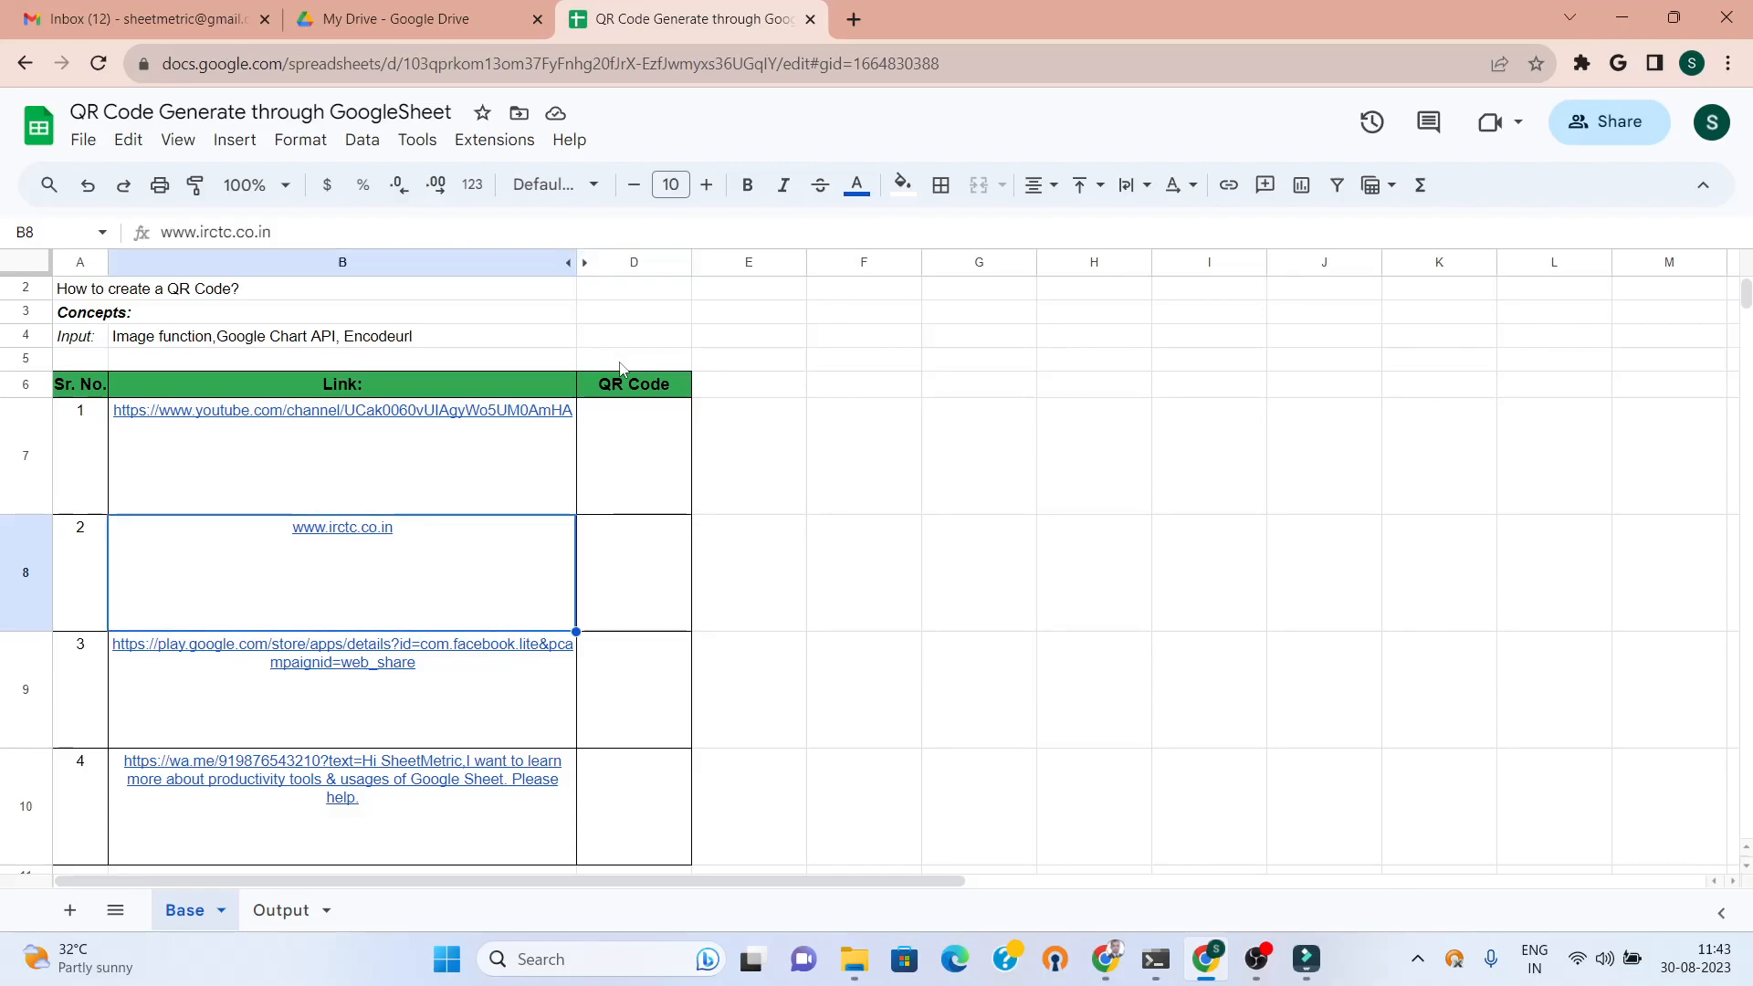
{"action": "key", "text": "Down"}
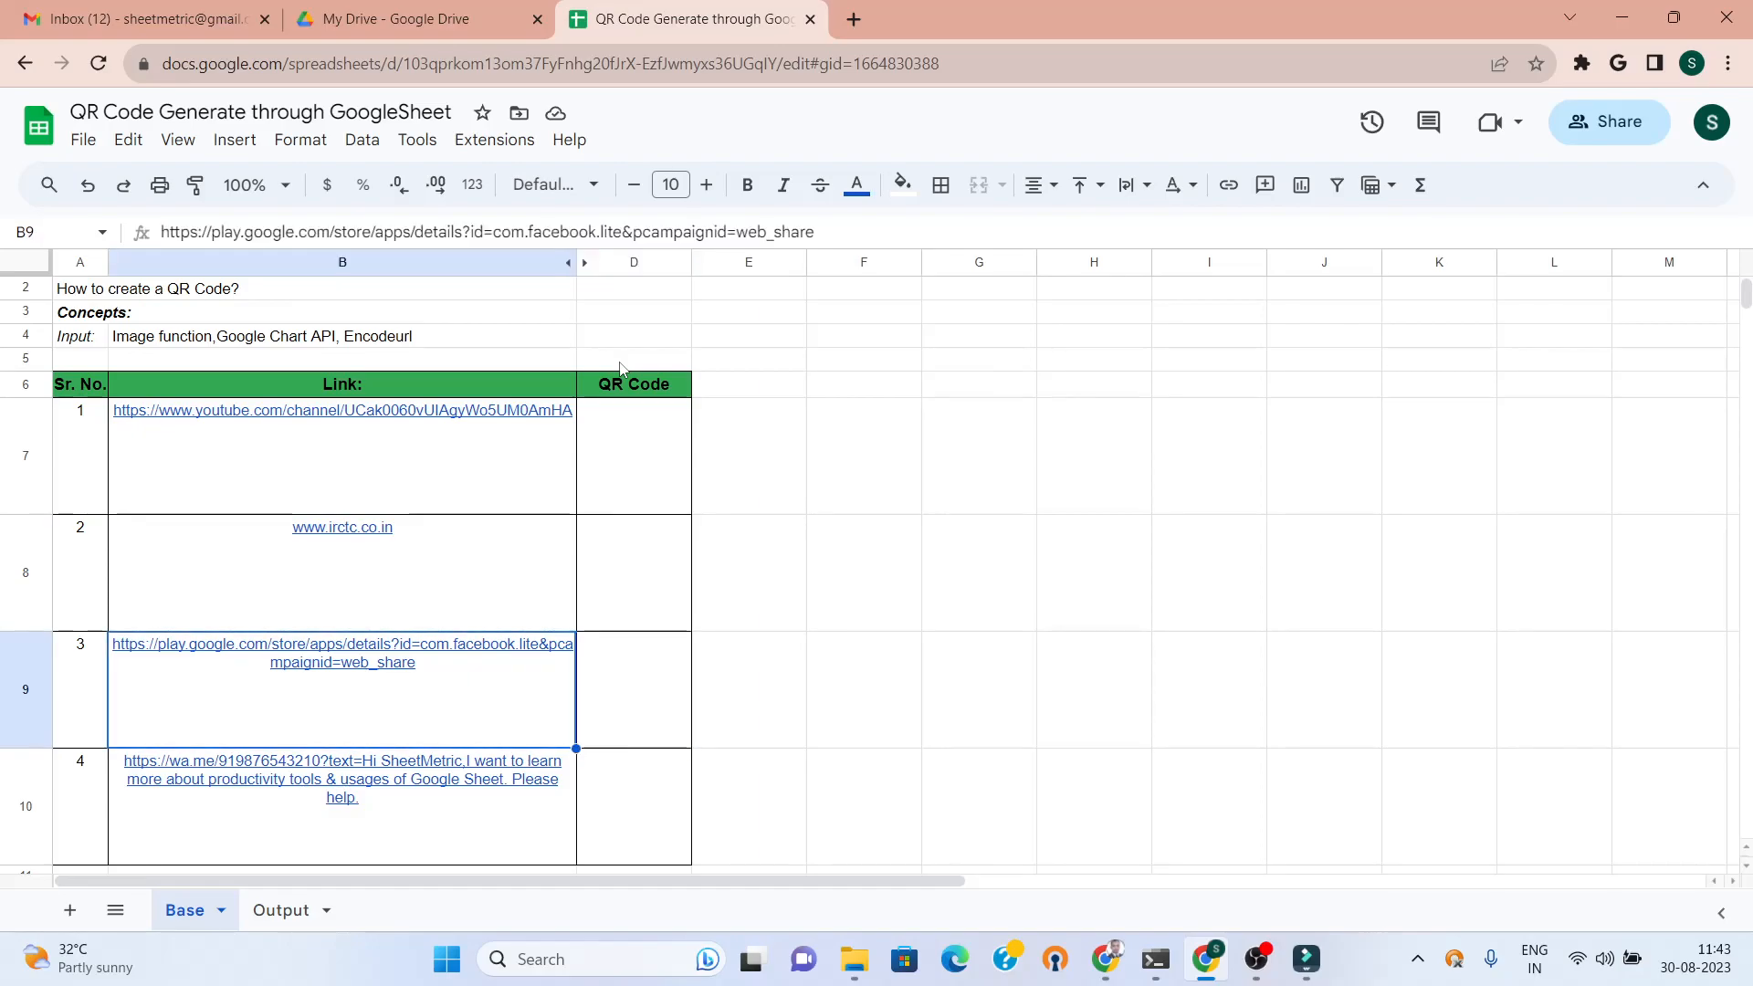
{"action": "key", "text": "Down"}
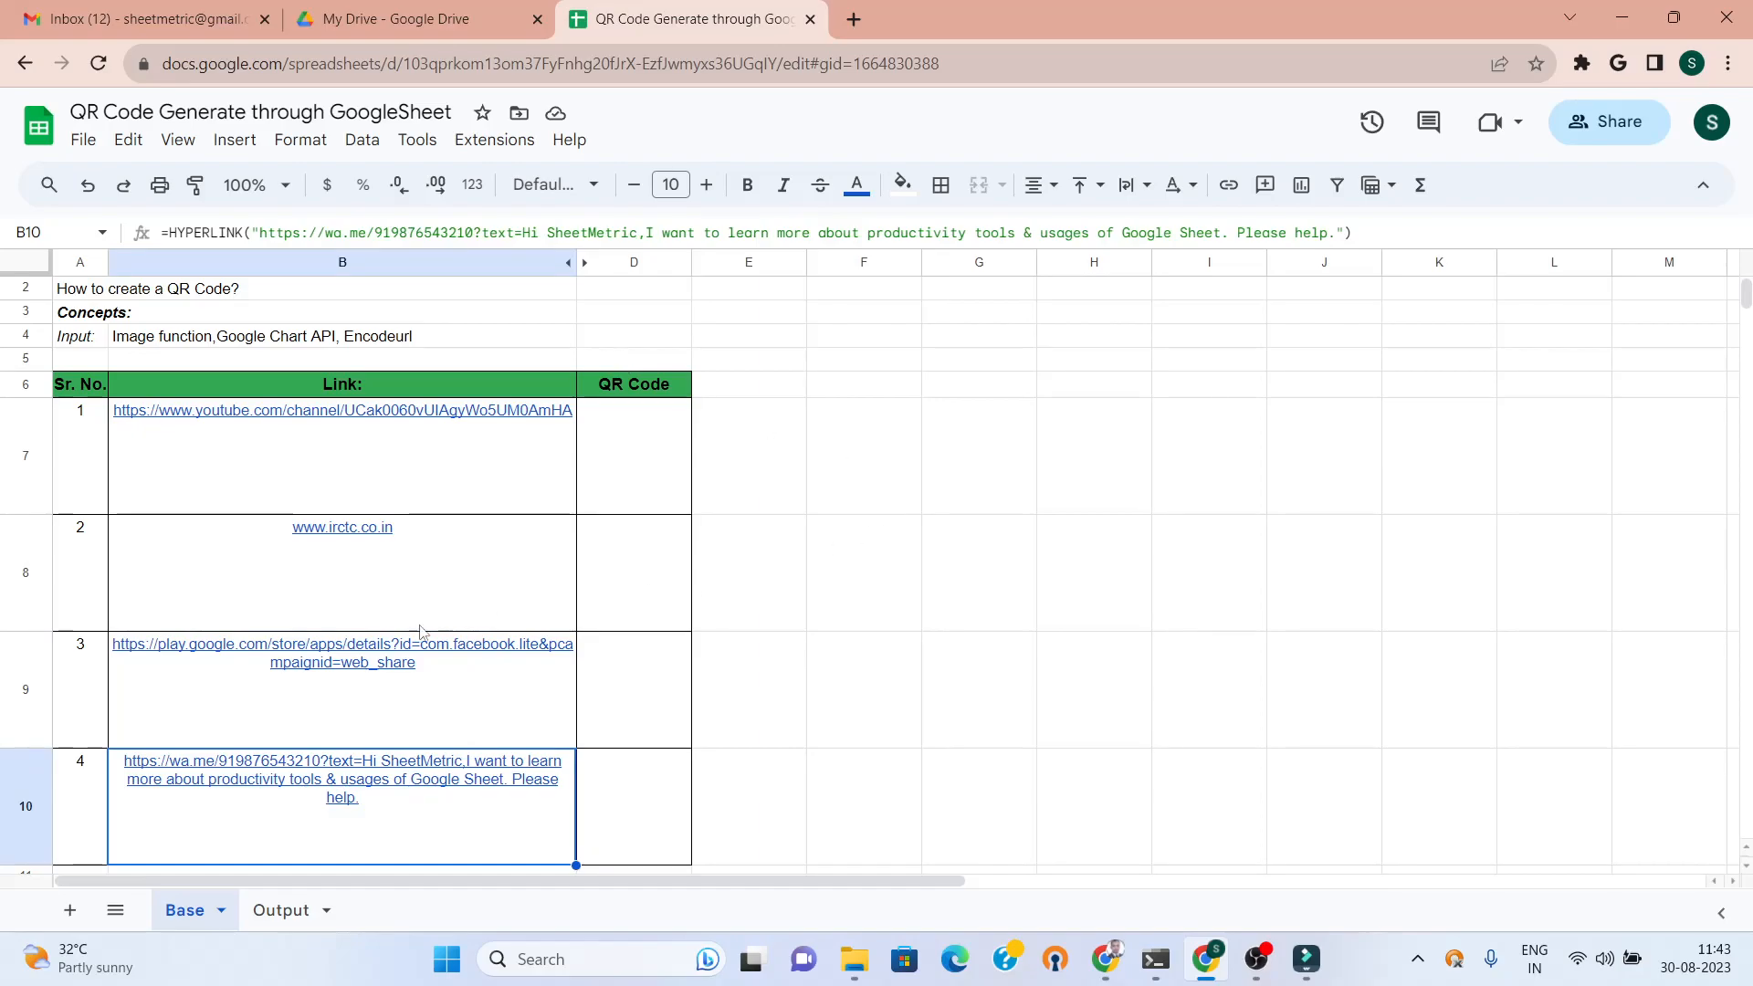
{"action": "double_click", "coordinate": [368, 768]}
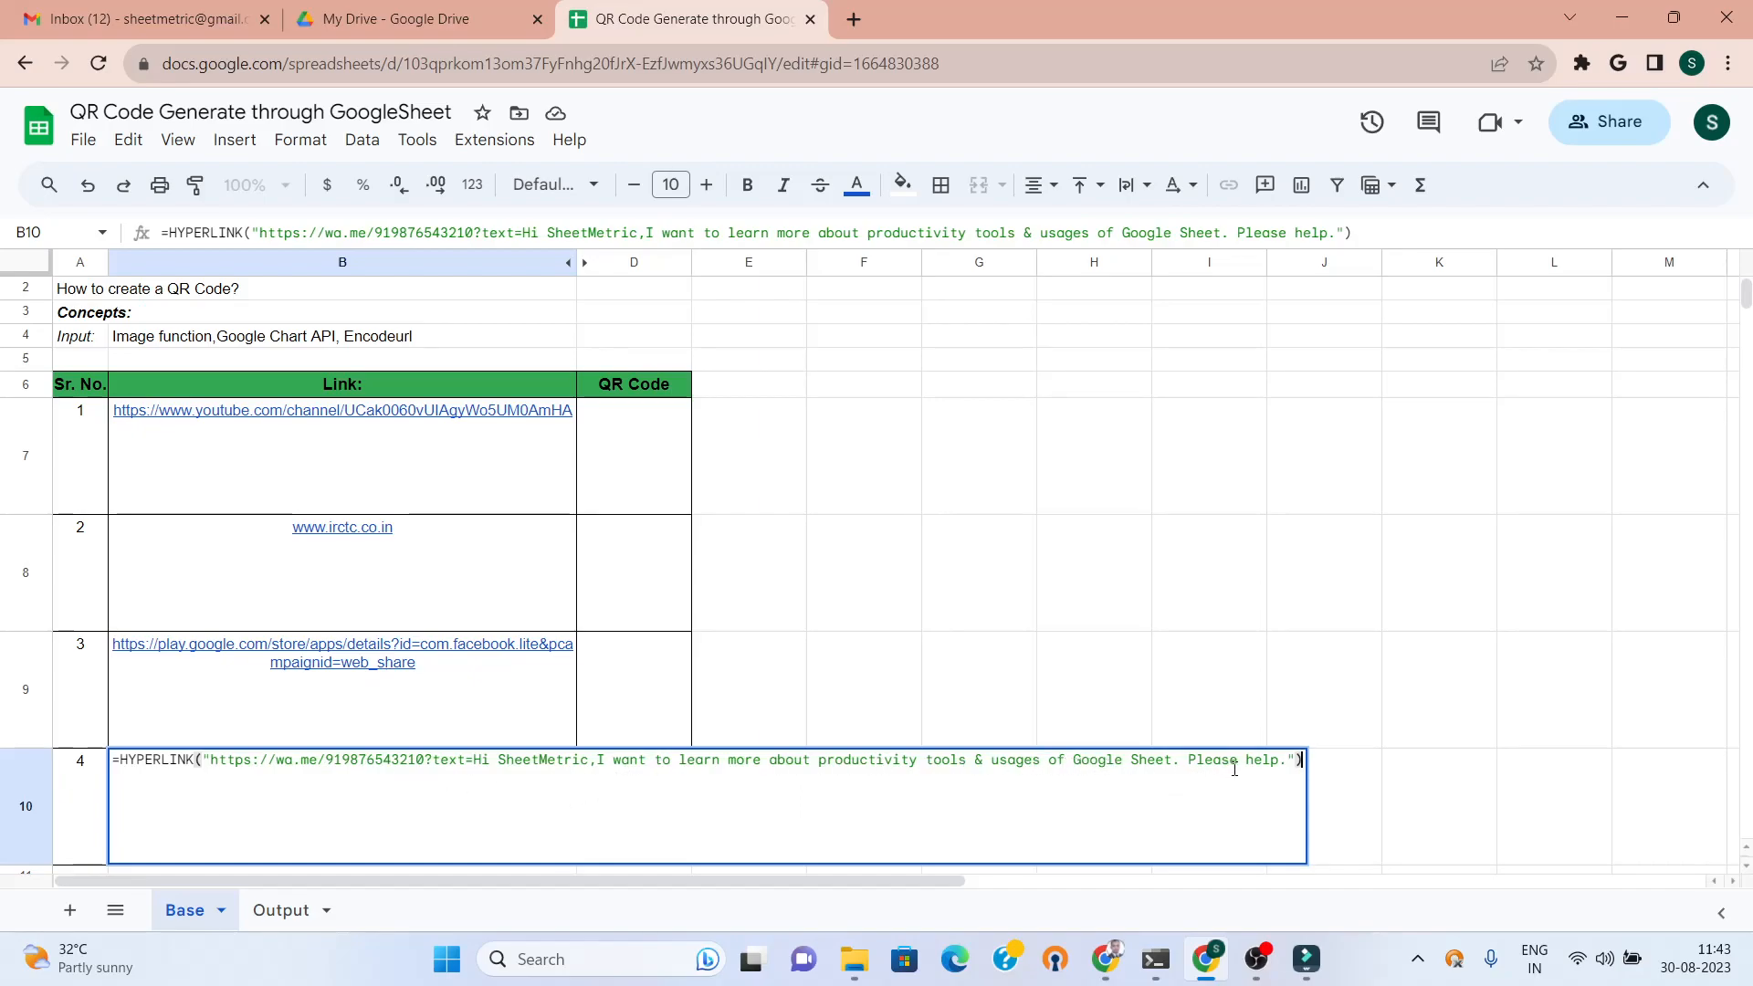
{"action": "left_click", "coordinate": [641, 711]}
{"action": "key", "text": "Down"}
{"action": "key", "text": "Left"}
{"action": "key", "text": "Left"}
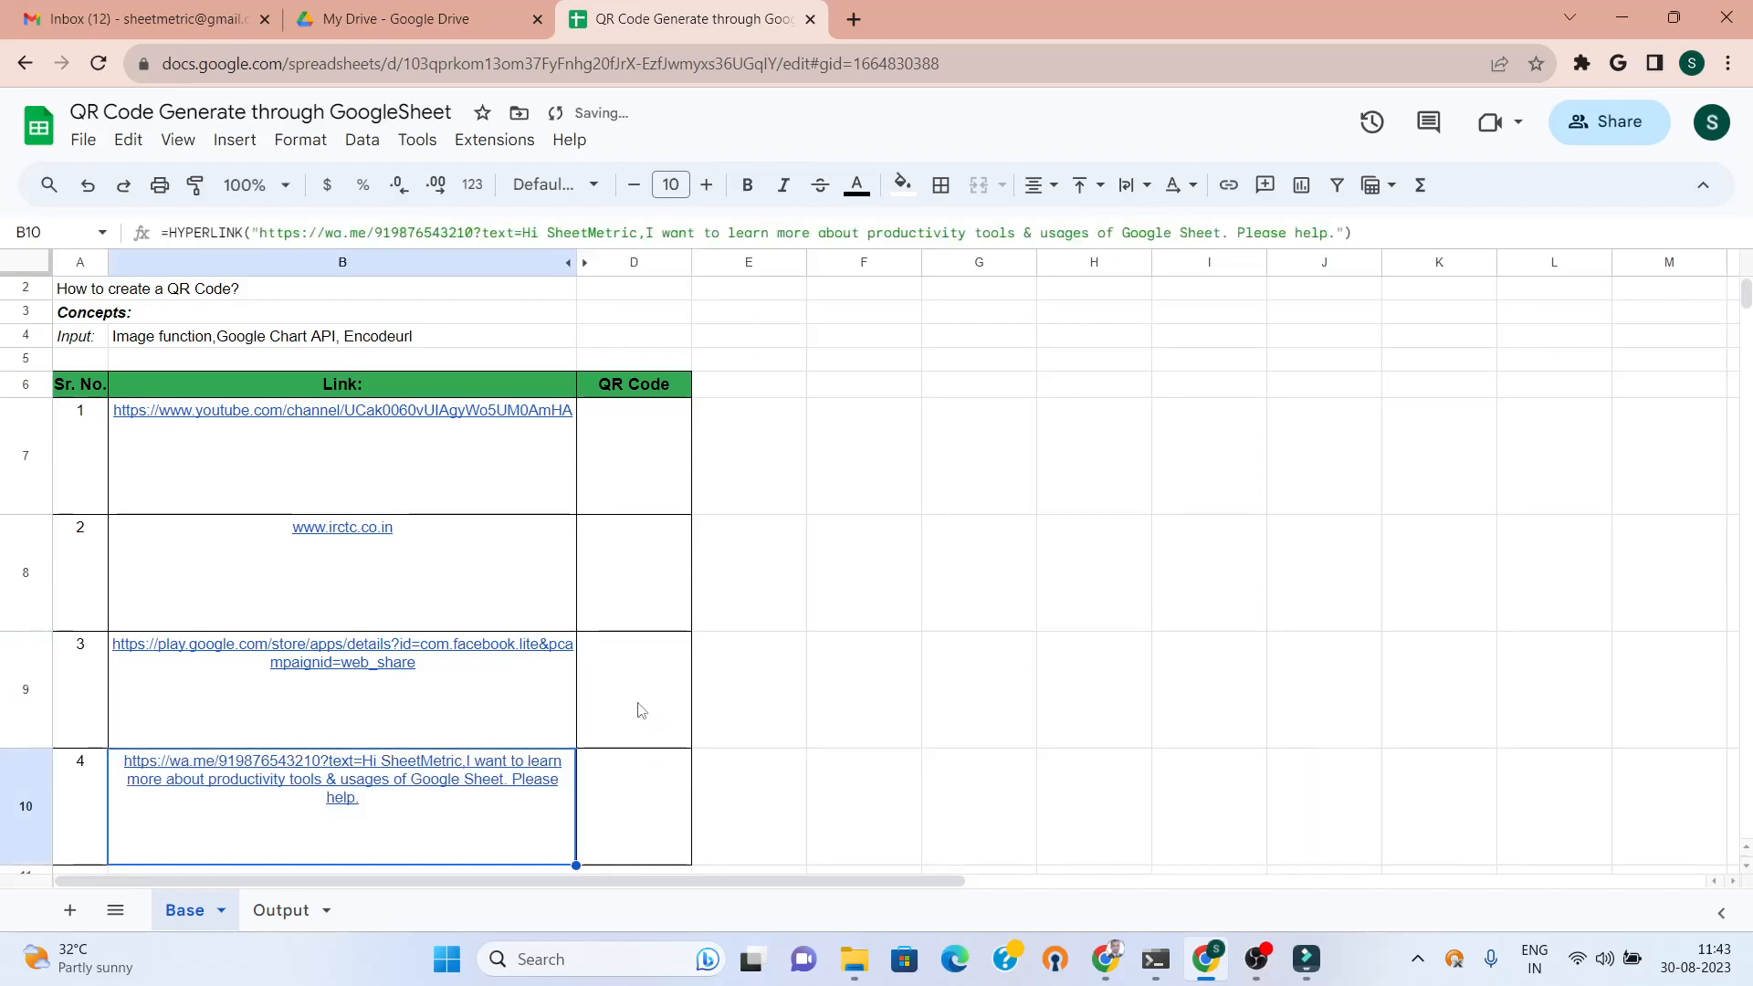
- Unhide column C between the Link and QR Code columns on the Base sheet
{"action": "key", "text": "Right"}
{"action": "key", "text": "Right"}
{"action": "key", "text": "Left"}
{"action": "key", "text": "Right"}
{"action": "key", "text": "Down"}
{"action": "key", "text": "Up"}
{"action": "key", "text": "Up"}
{"action": "key", "text": "Up"}
{"action": "key", "text": "Up"}
{"action": "key", "text": "Up"}
{"action": "key", "text": "Up"}
{"action": "key", "text": "Up"}
{"action": "key", "text": "Up"}
{"action": "key", "text": "Up"}
{"action": "key", "text": "Up"}
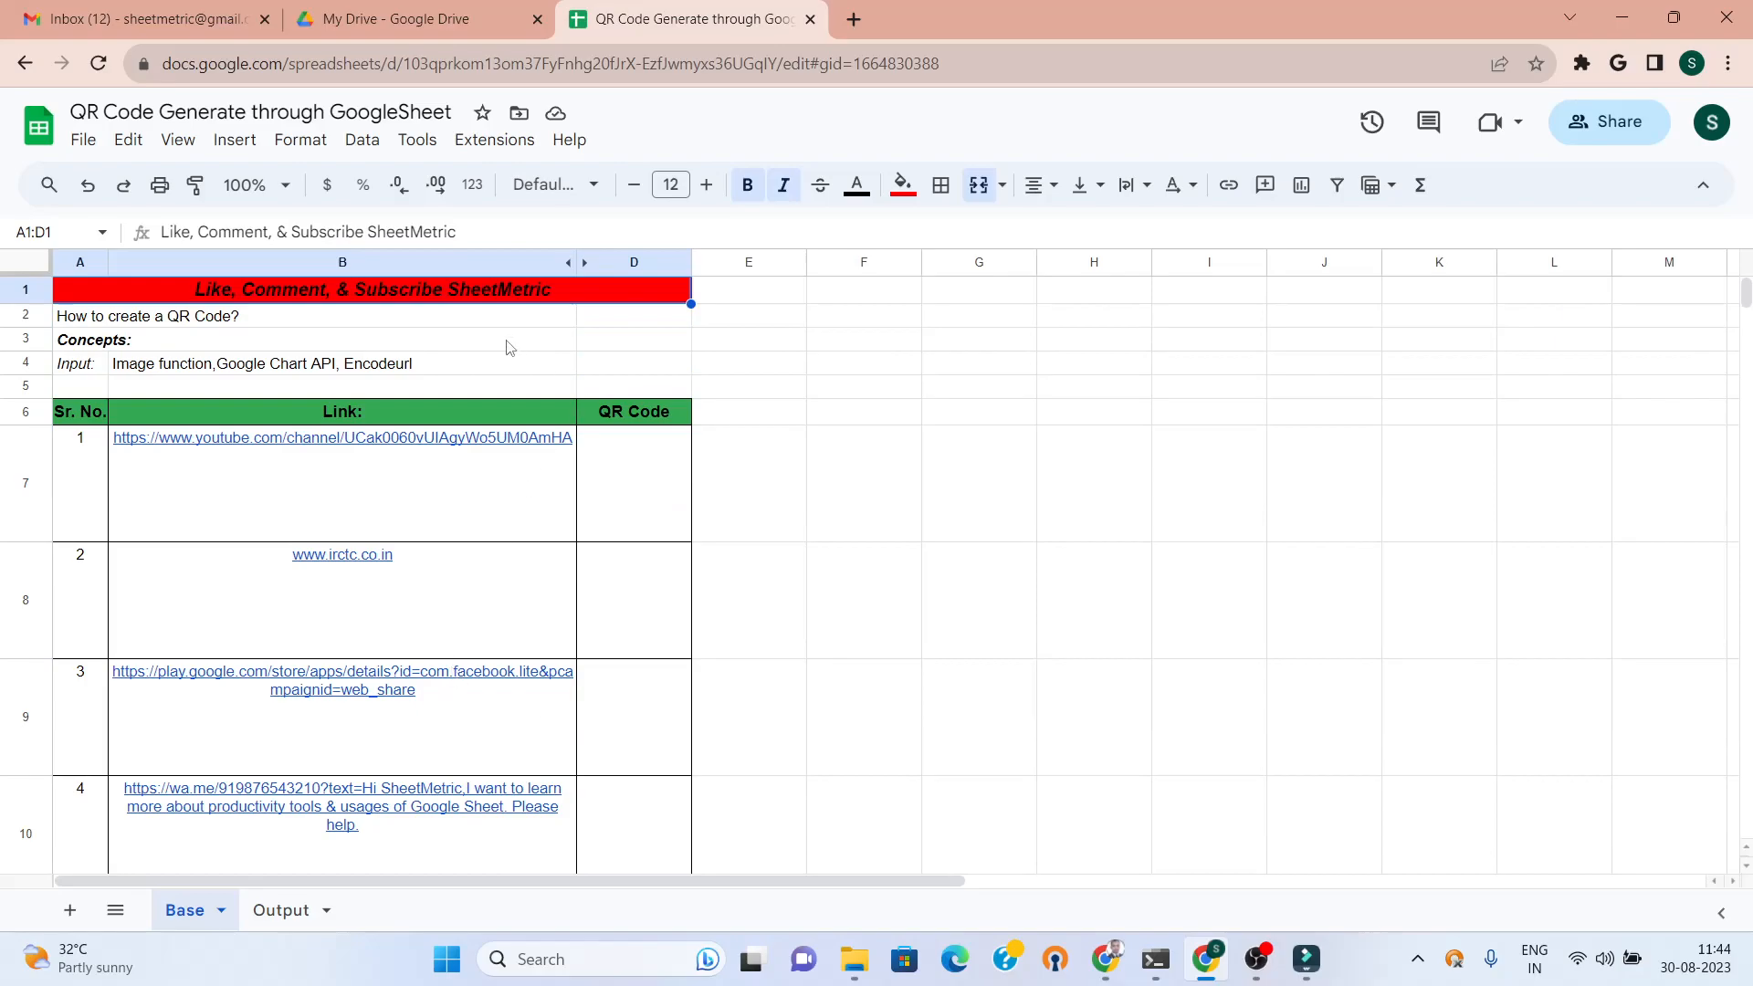
{"action": "left_click", "coordinate": [576, 263]}
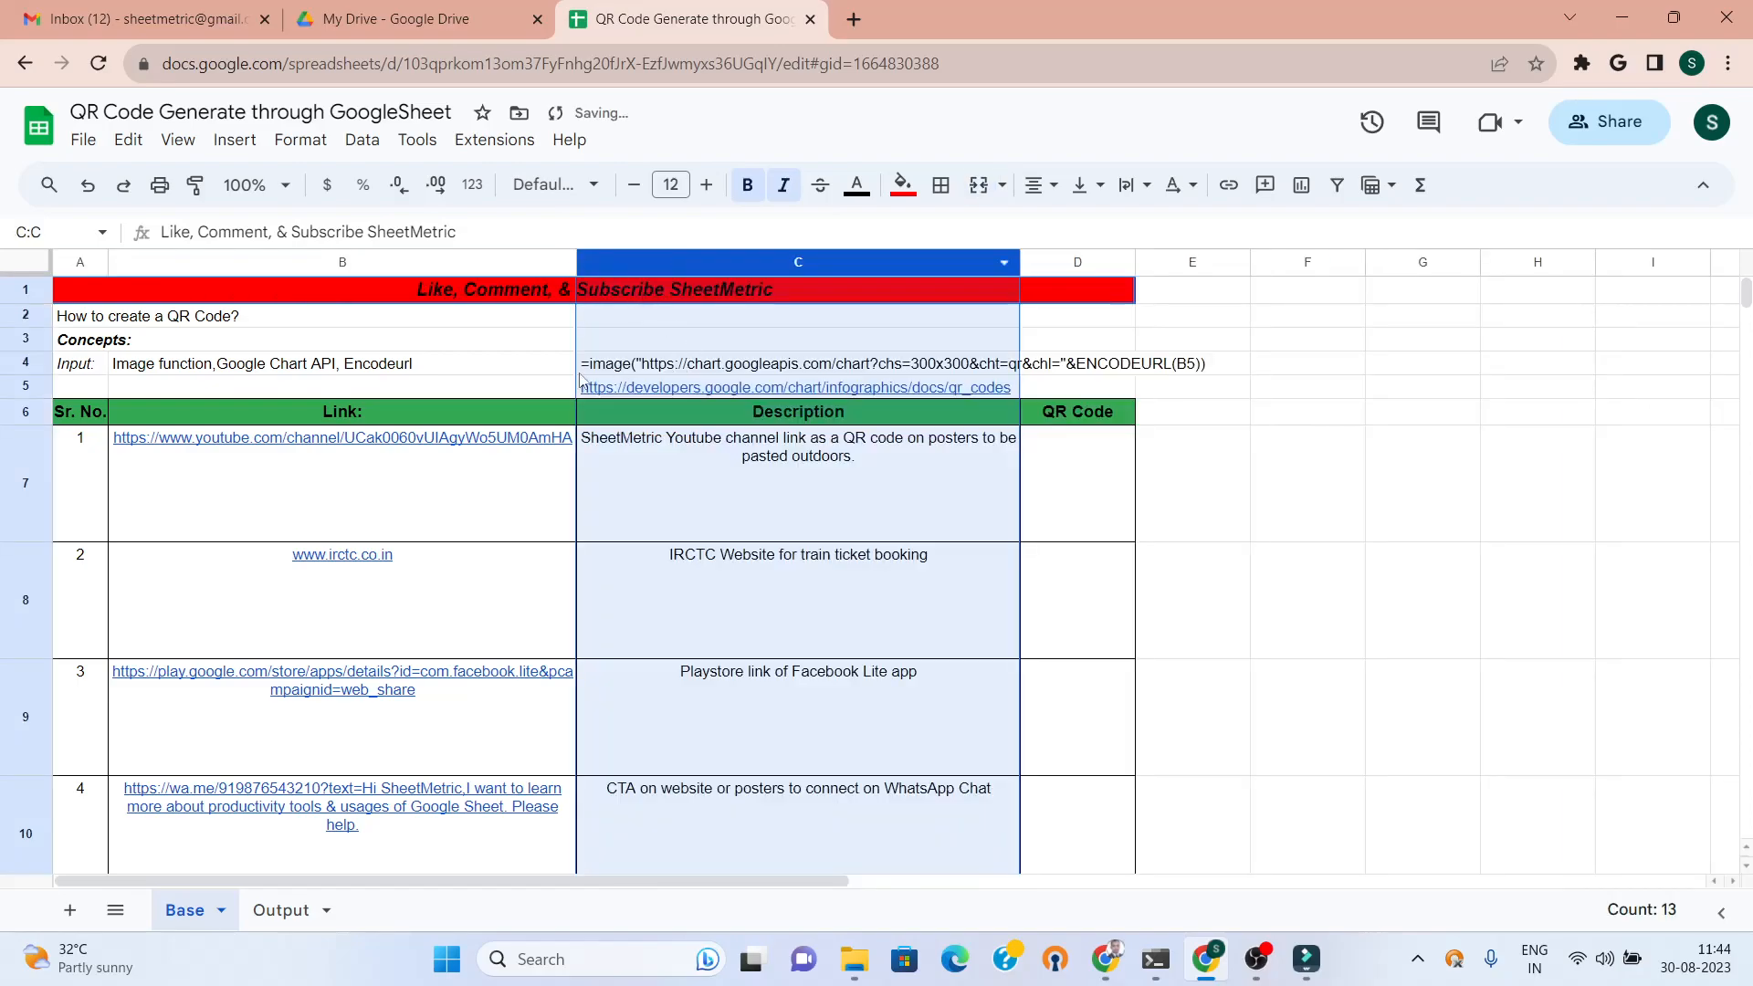
{"action": "left_click", "coordinate": [420, 387]}
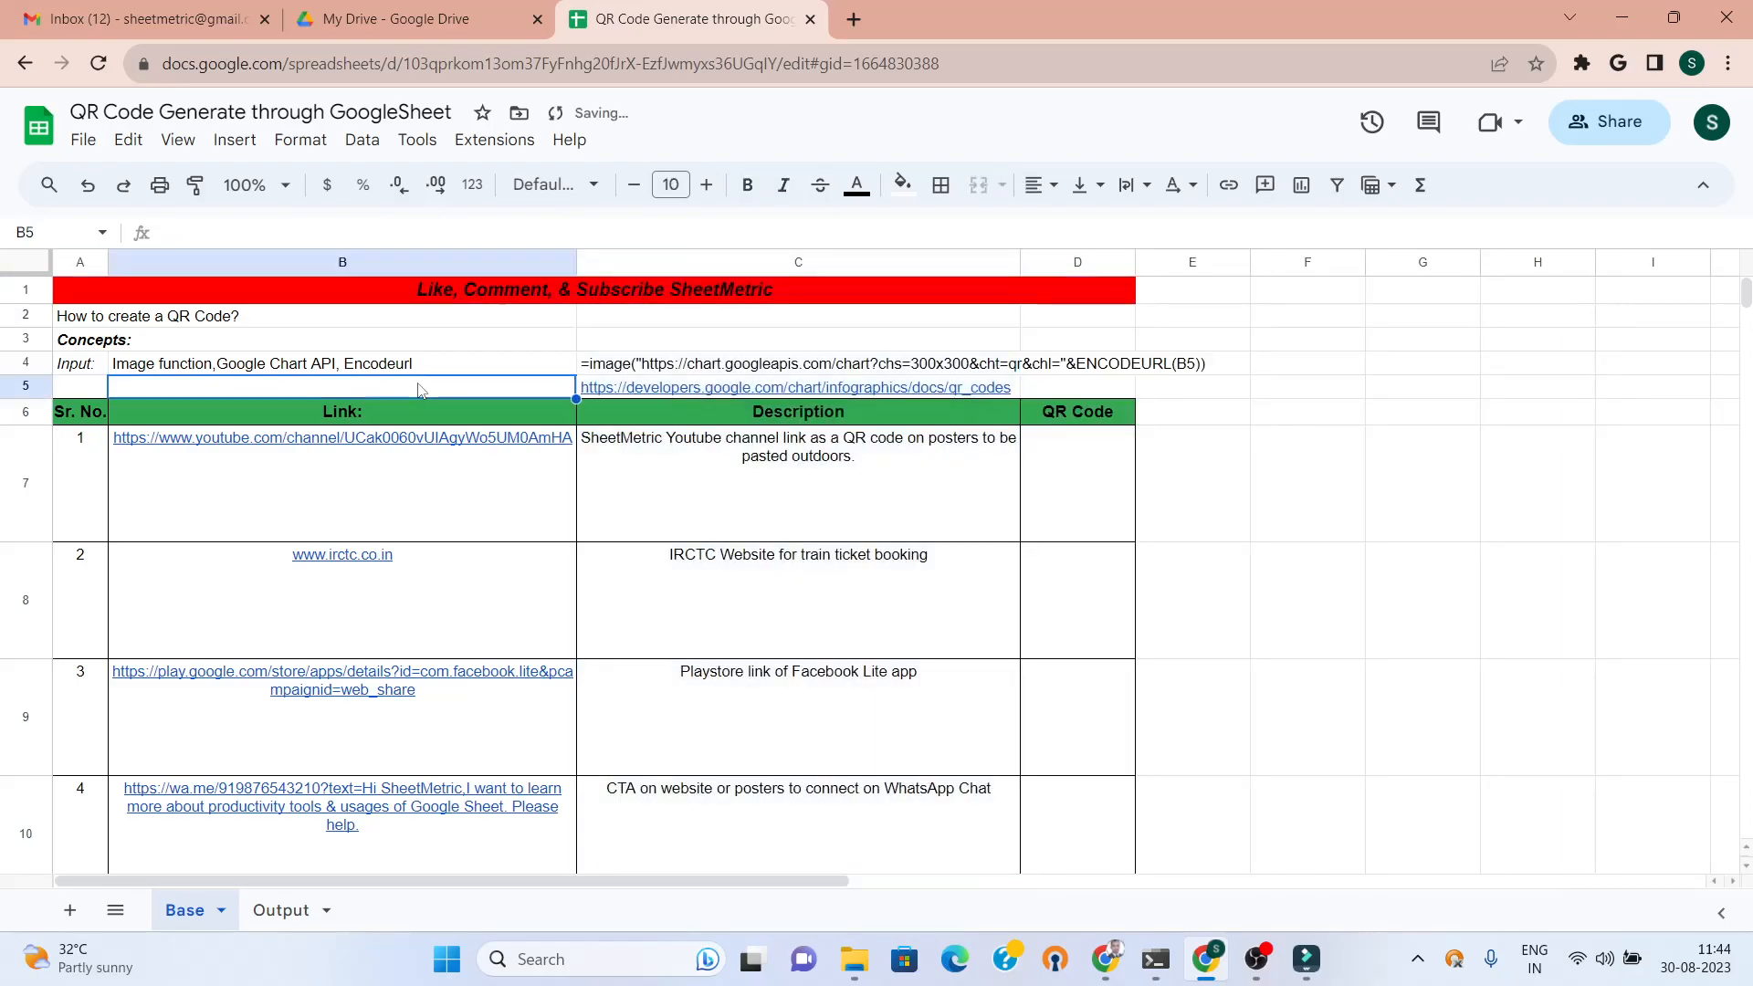
- Open the Google Charts QR code documentation linked in cell C5 and go to its Syntax section
{"action": "left_click", "coordinate": [229, 365]}
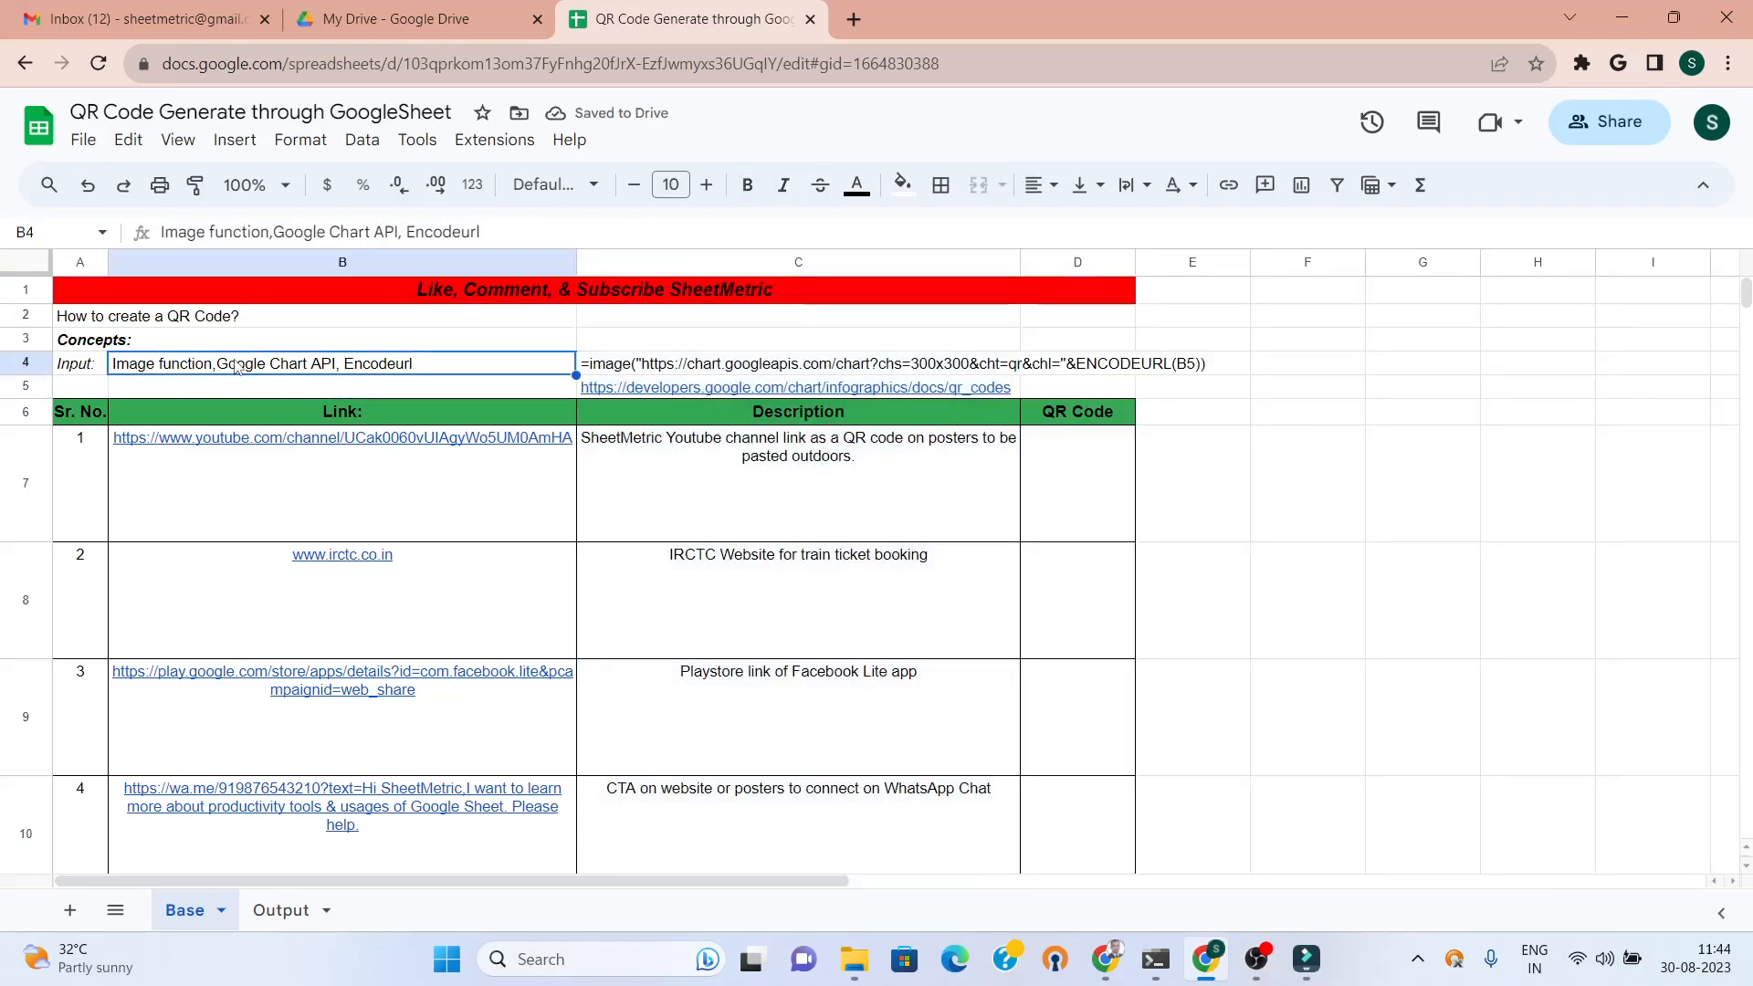
{"action": "left_click", "coordinate": [695, 393]}
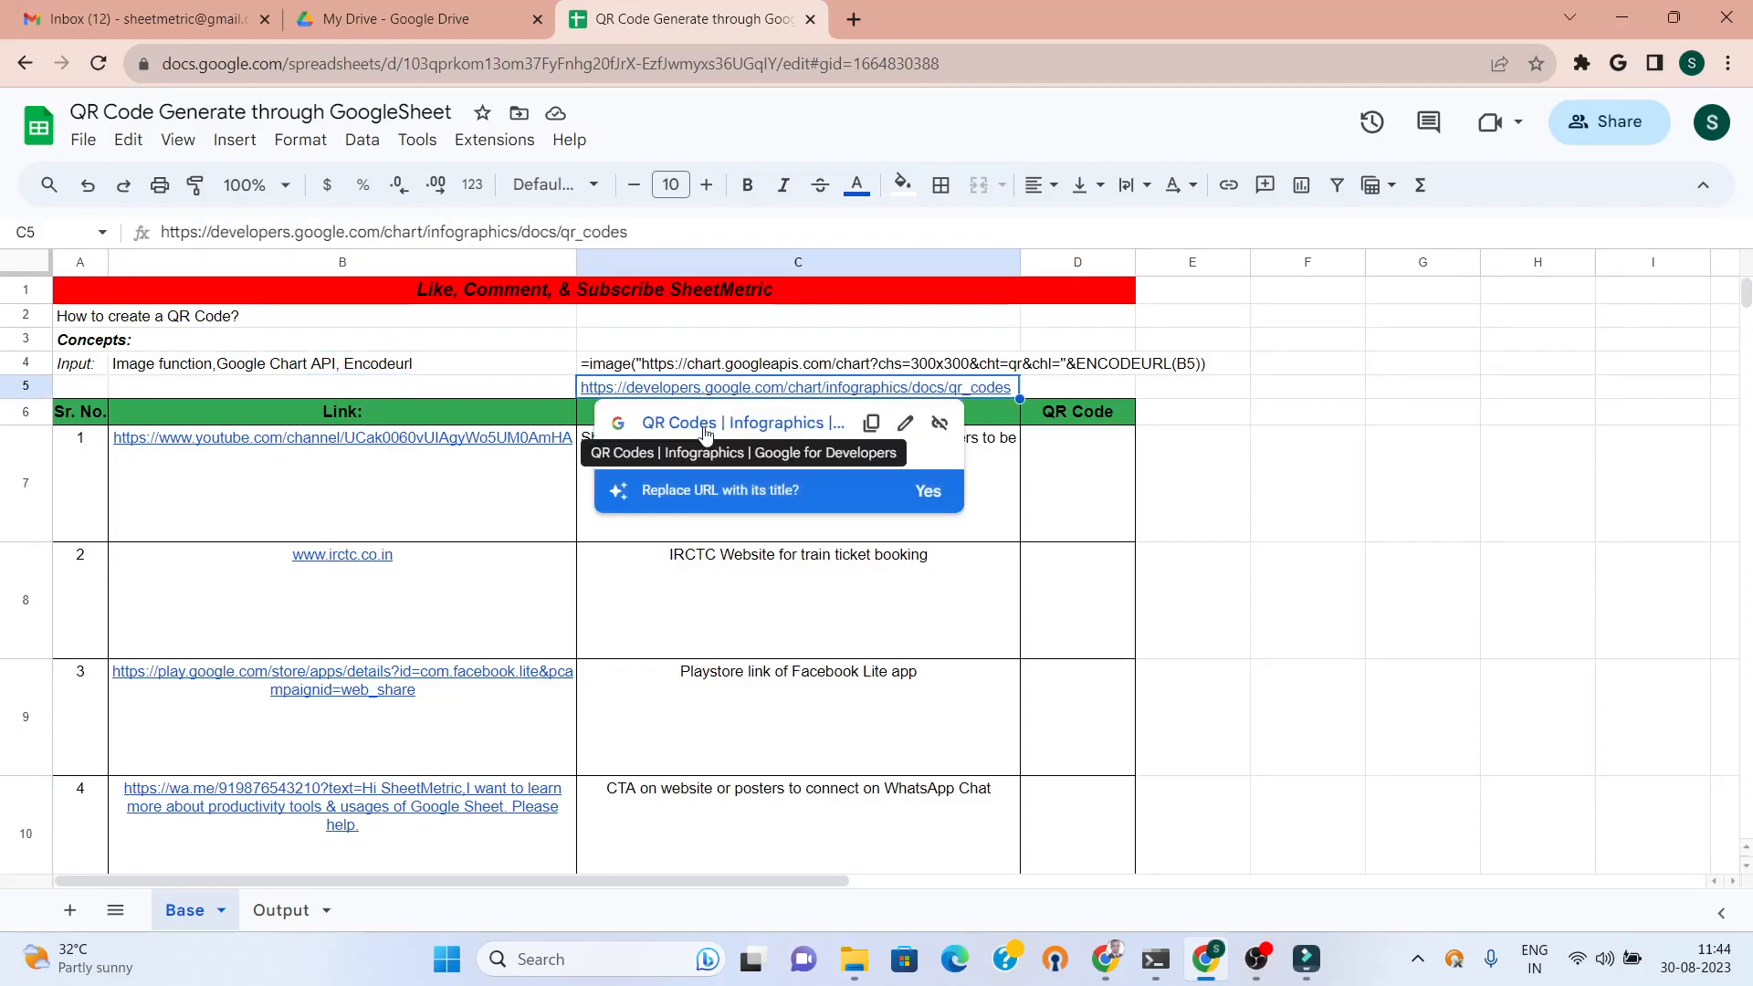
{"action": "left_click", "coordinate": [703, 422]}
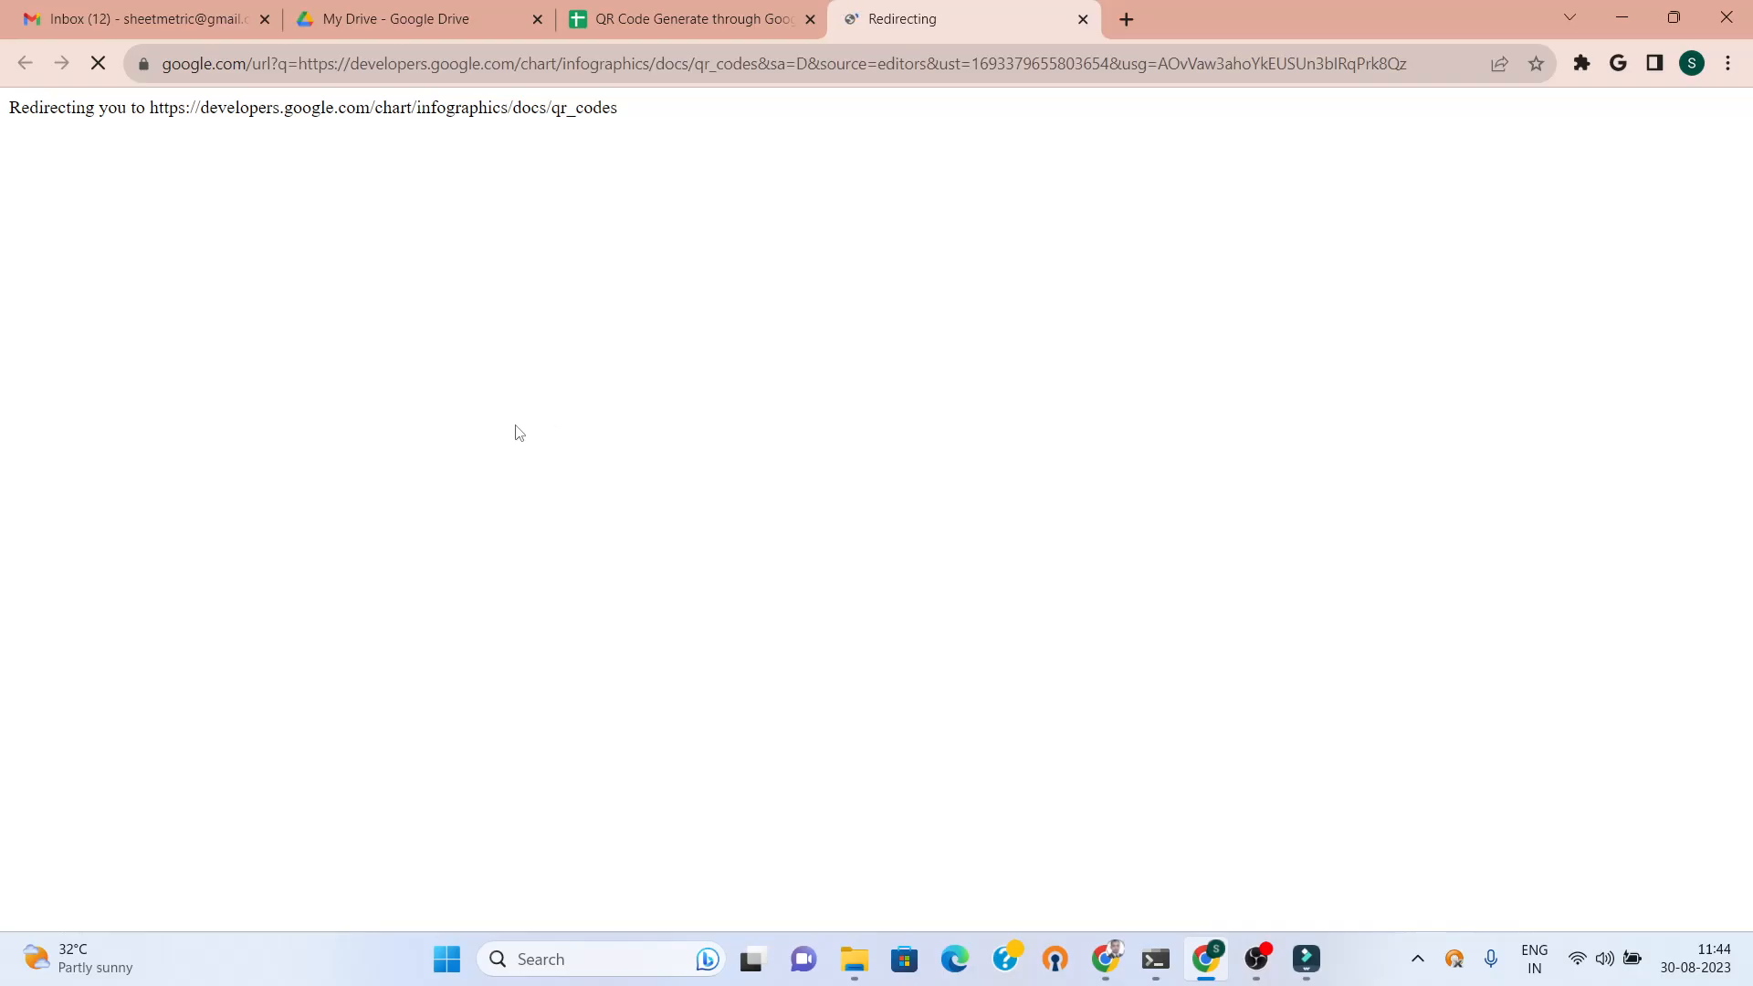
{"action": "scroll", "coordinate": [516, 436], "scroll_direction": "down", "scroll_amount": 5}
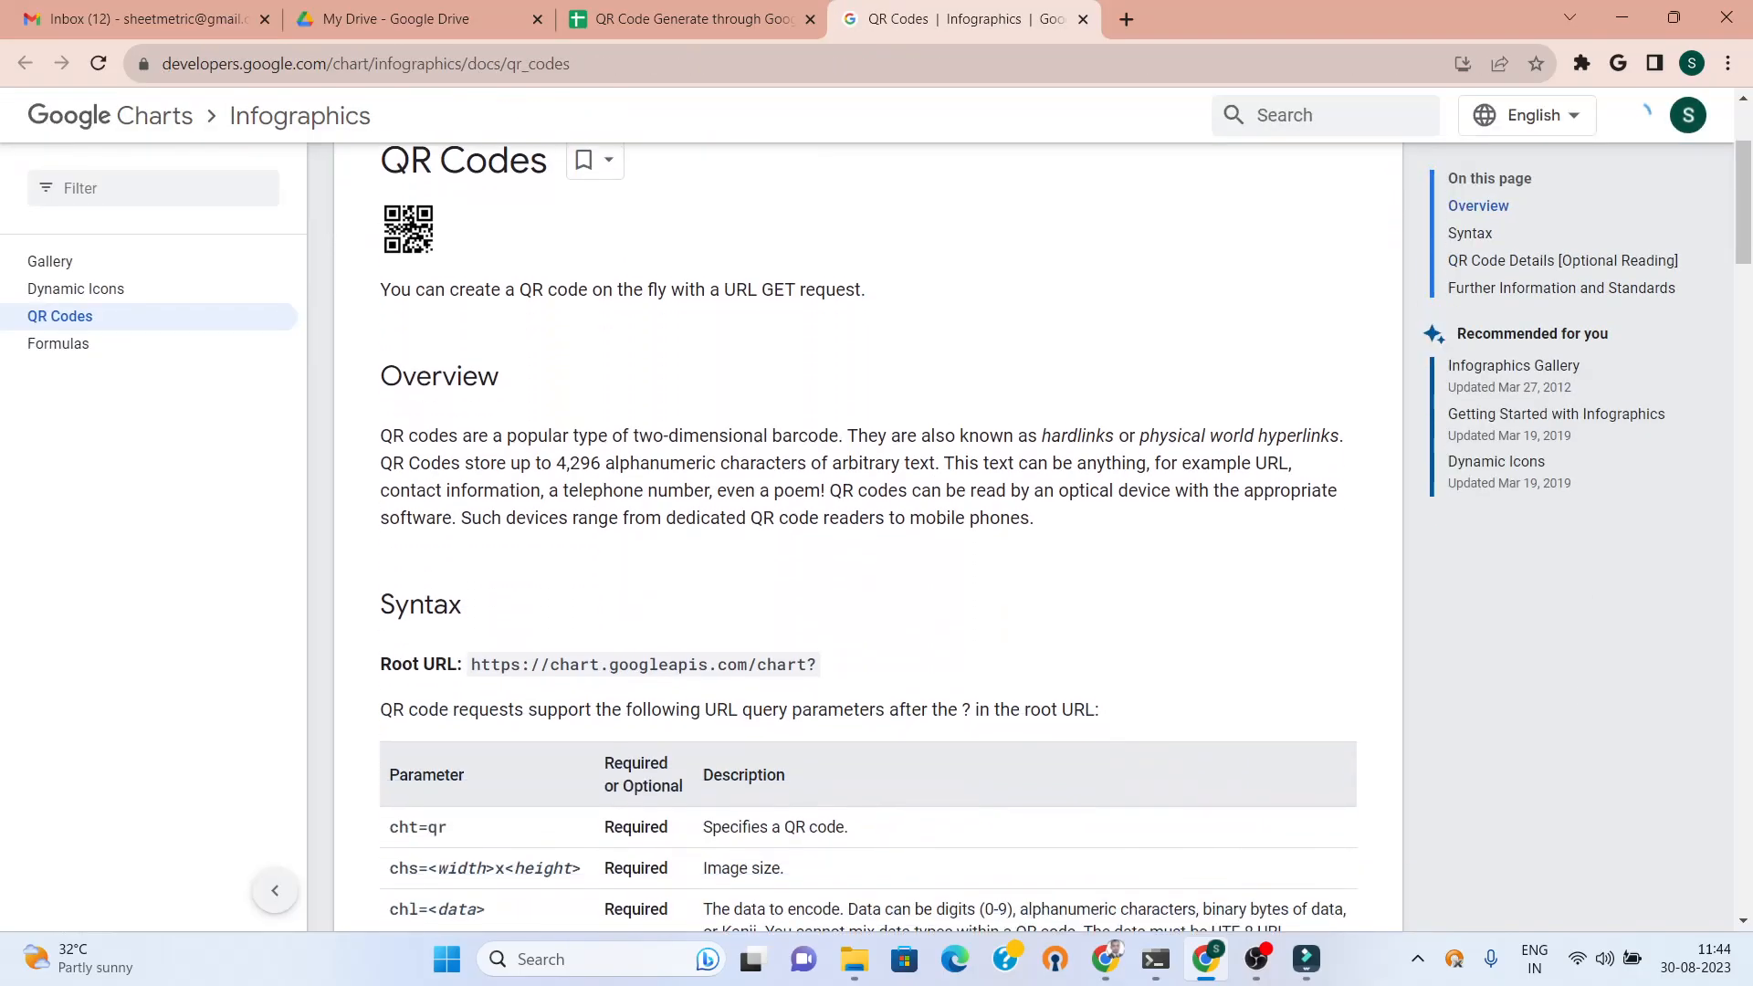
{"action": "scroll", "coordinate": [867, 529], "scroll_direction": "down", "scroll_amount": 1}
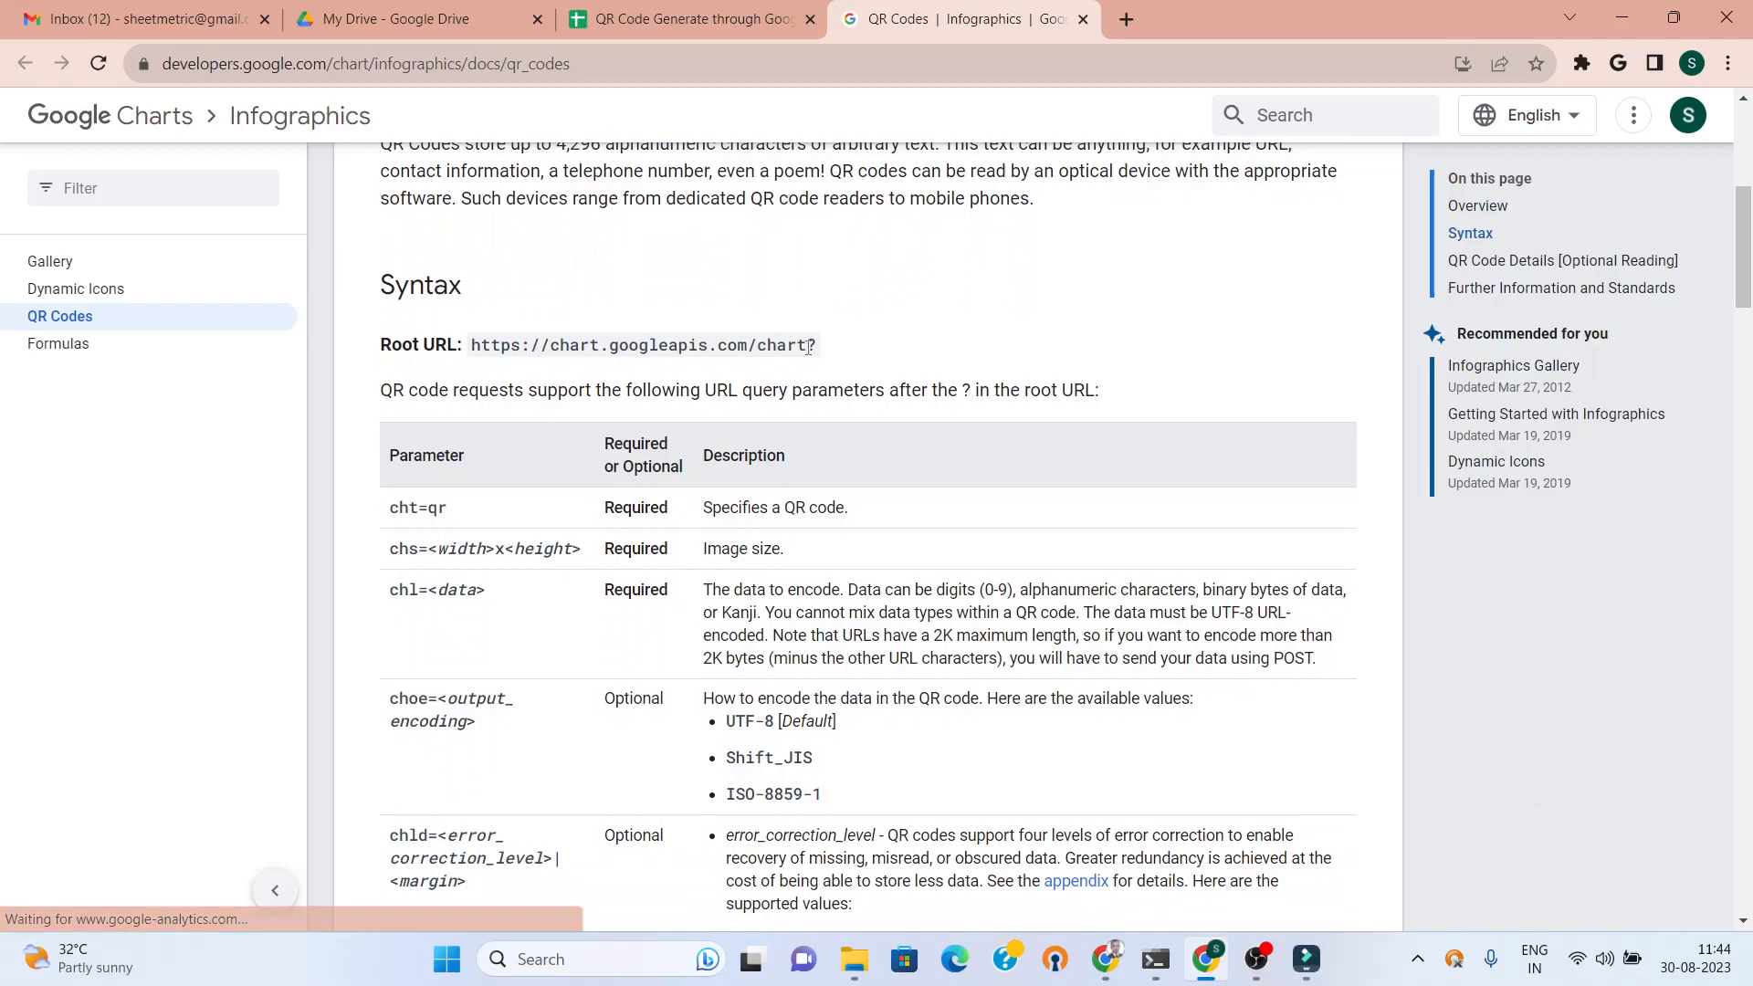
- Examine the root URL and the required cht, chs and chl parameters in the documentation's Syntax section
{"action": "left_click_drag", "start_coordinate": [807, 346], "coordinate": [464, 347]}
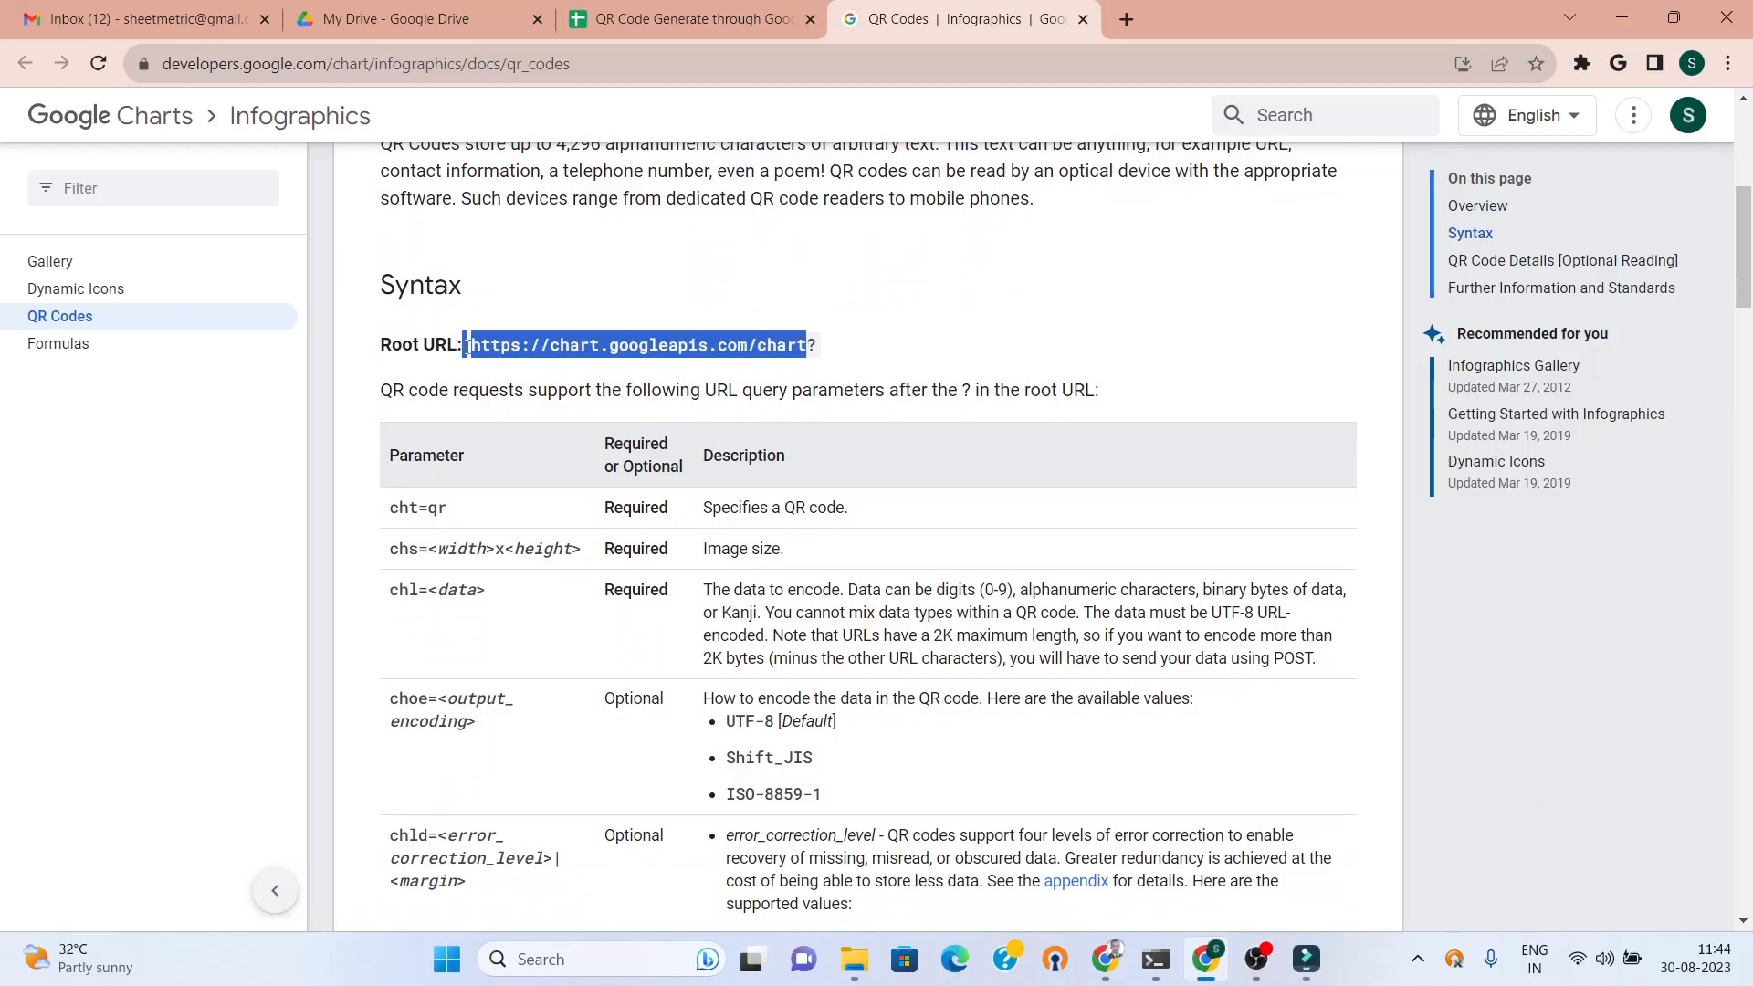
{"action": "left_click", "coordinate": [406, 510]}
{"action": "left_click_drag", "start_coordinate": [407, 511], "coordinate": [379, 559]}
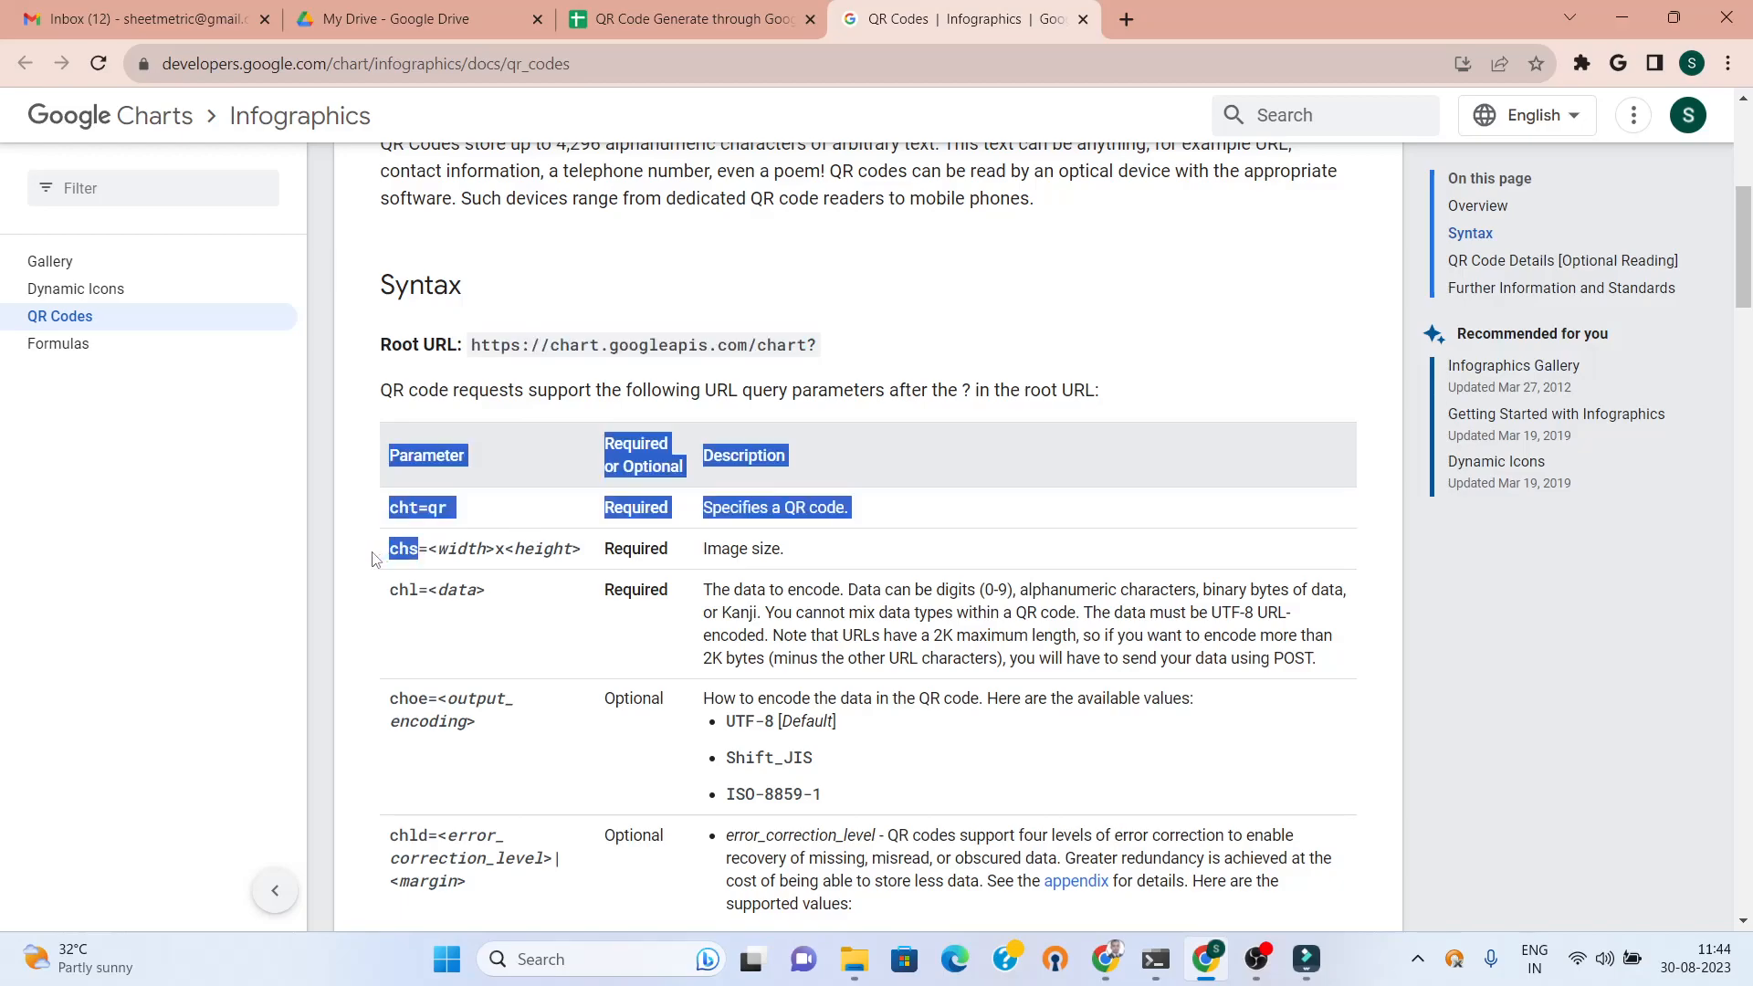
{"action": "left_click", "coordinate": [447, 567]}
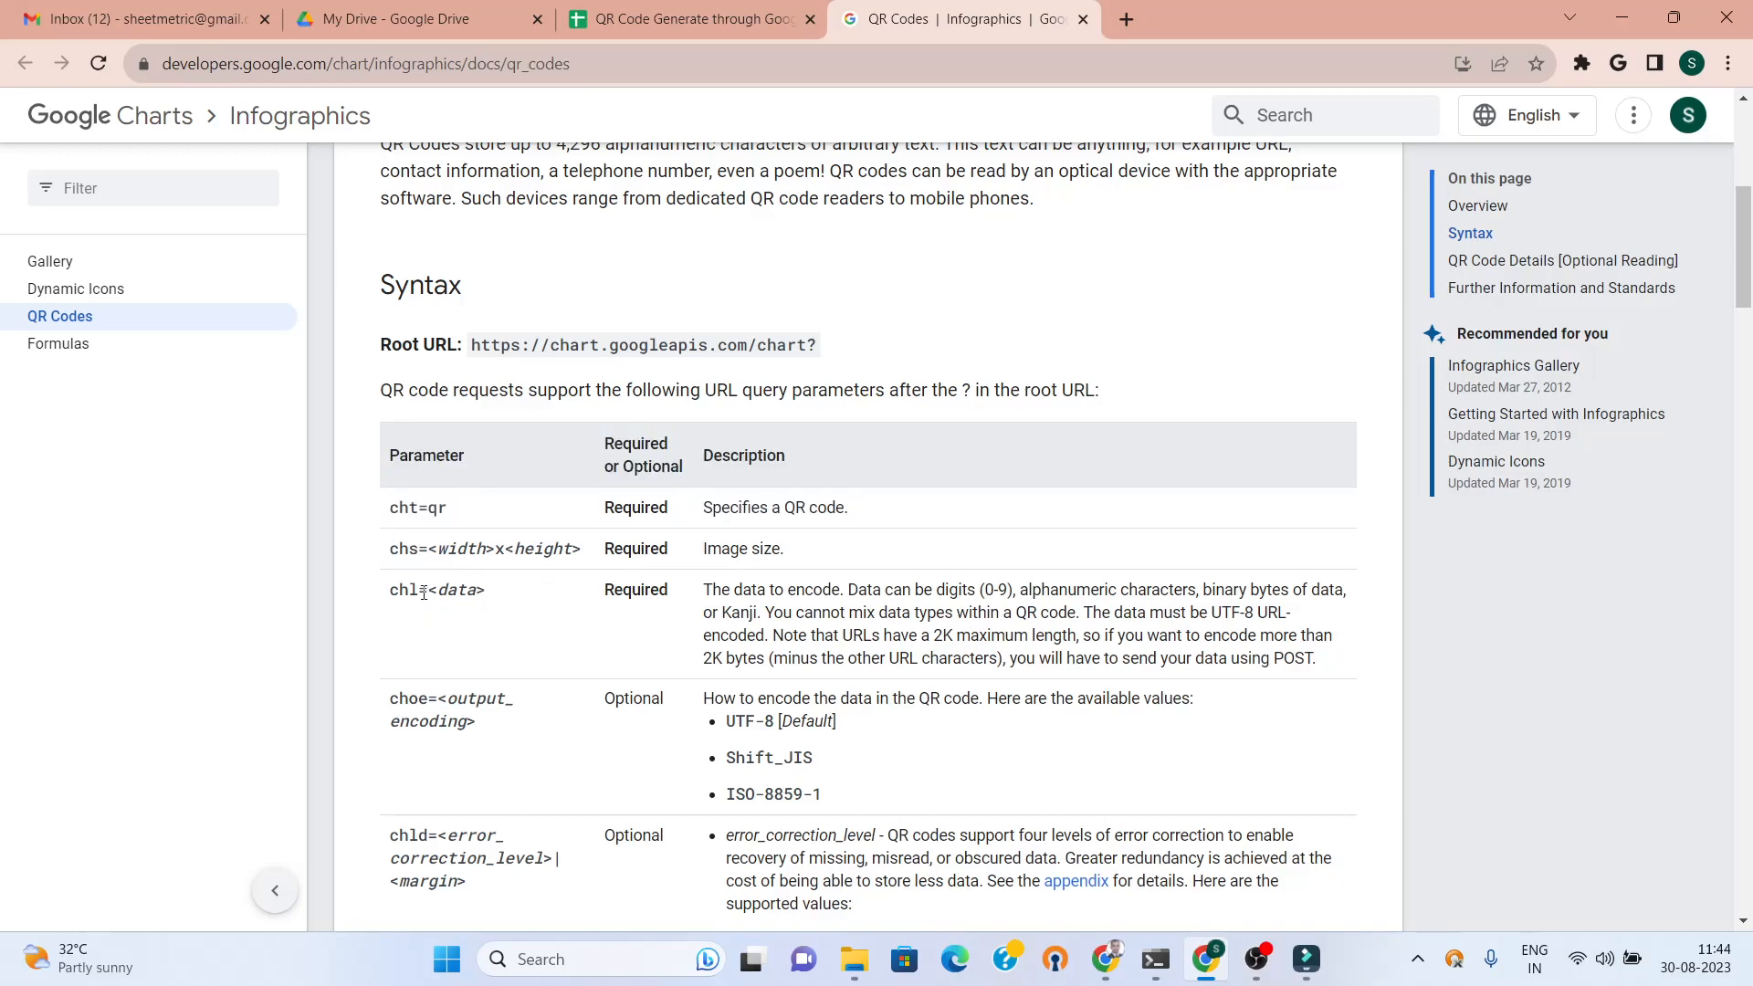
{"action": "left_click_drag", "start_coordinate": [420, 592], "coordinate": [389, 592]}
- Back on the Base sheet, enter =ENCODEURL(C12) in cell B13 to encode the Customer Feedback Form text
{"action": "left_click", "coordinate": [694, 19]}
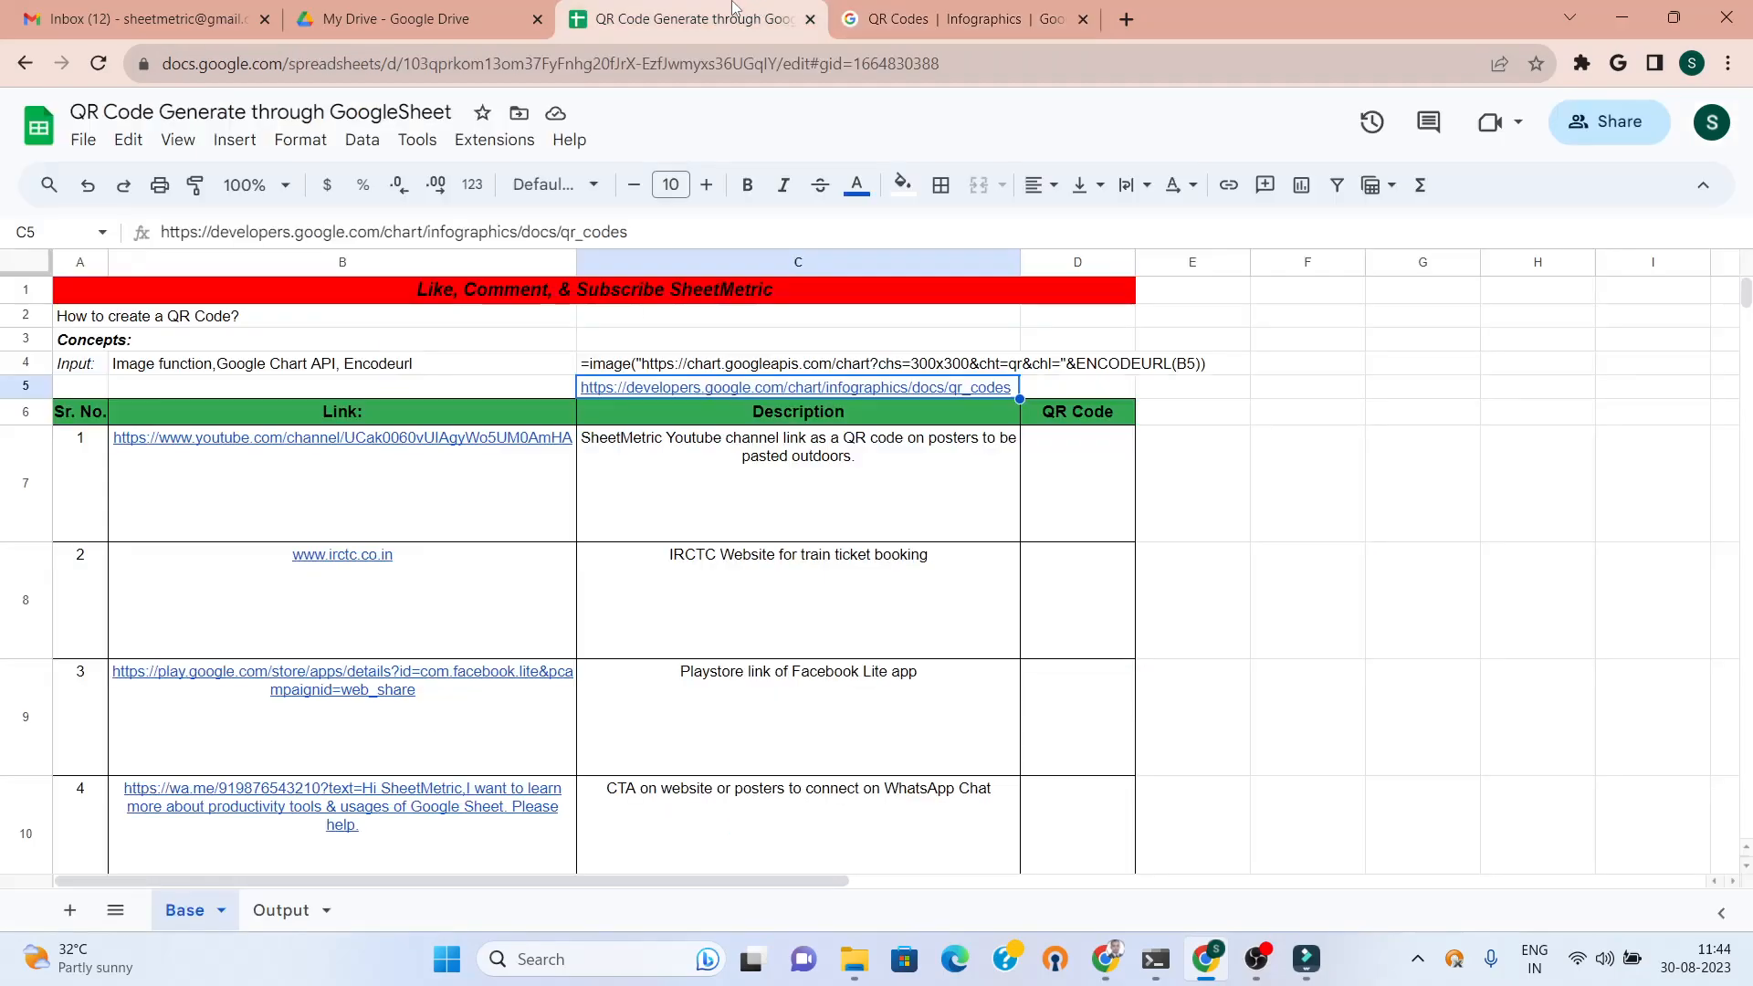
{"action": "left_click", "coordinate": [437, 369]}
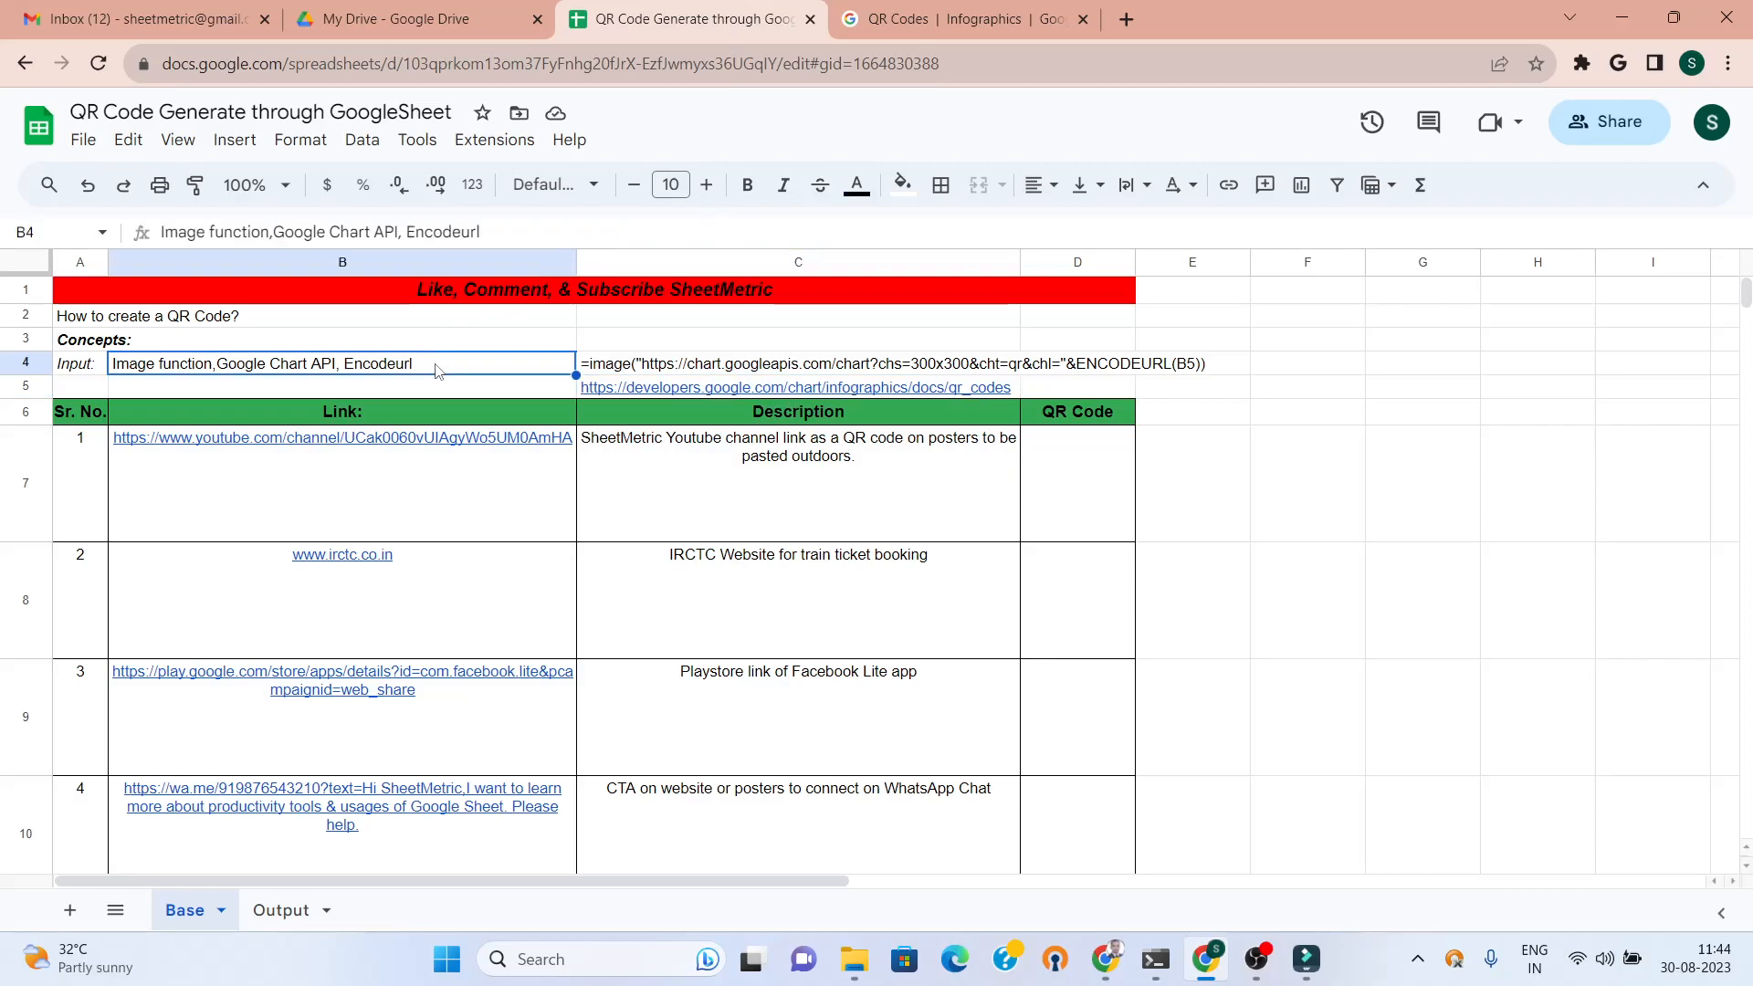
{"action": "key", "text": "Down"}
{"action": "key", "text": "Down"}
{"action": "key", "text": "Down"}
{"action": "key", "text": "Down"}
{"action": "key", "text": "Down"}
{"action": "key", "text": "Down"}
{"action": "key", "text": "Down"}
{"action": "key", "text": "Down"}
{"action": "key", "text": "Down"}
{"action": "key", "text": "Down"}
{"action": "key", "text": "Down"}
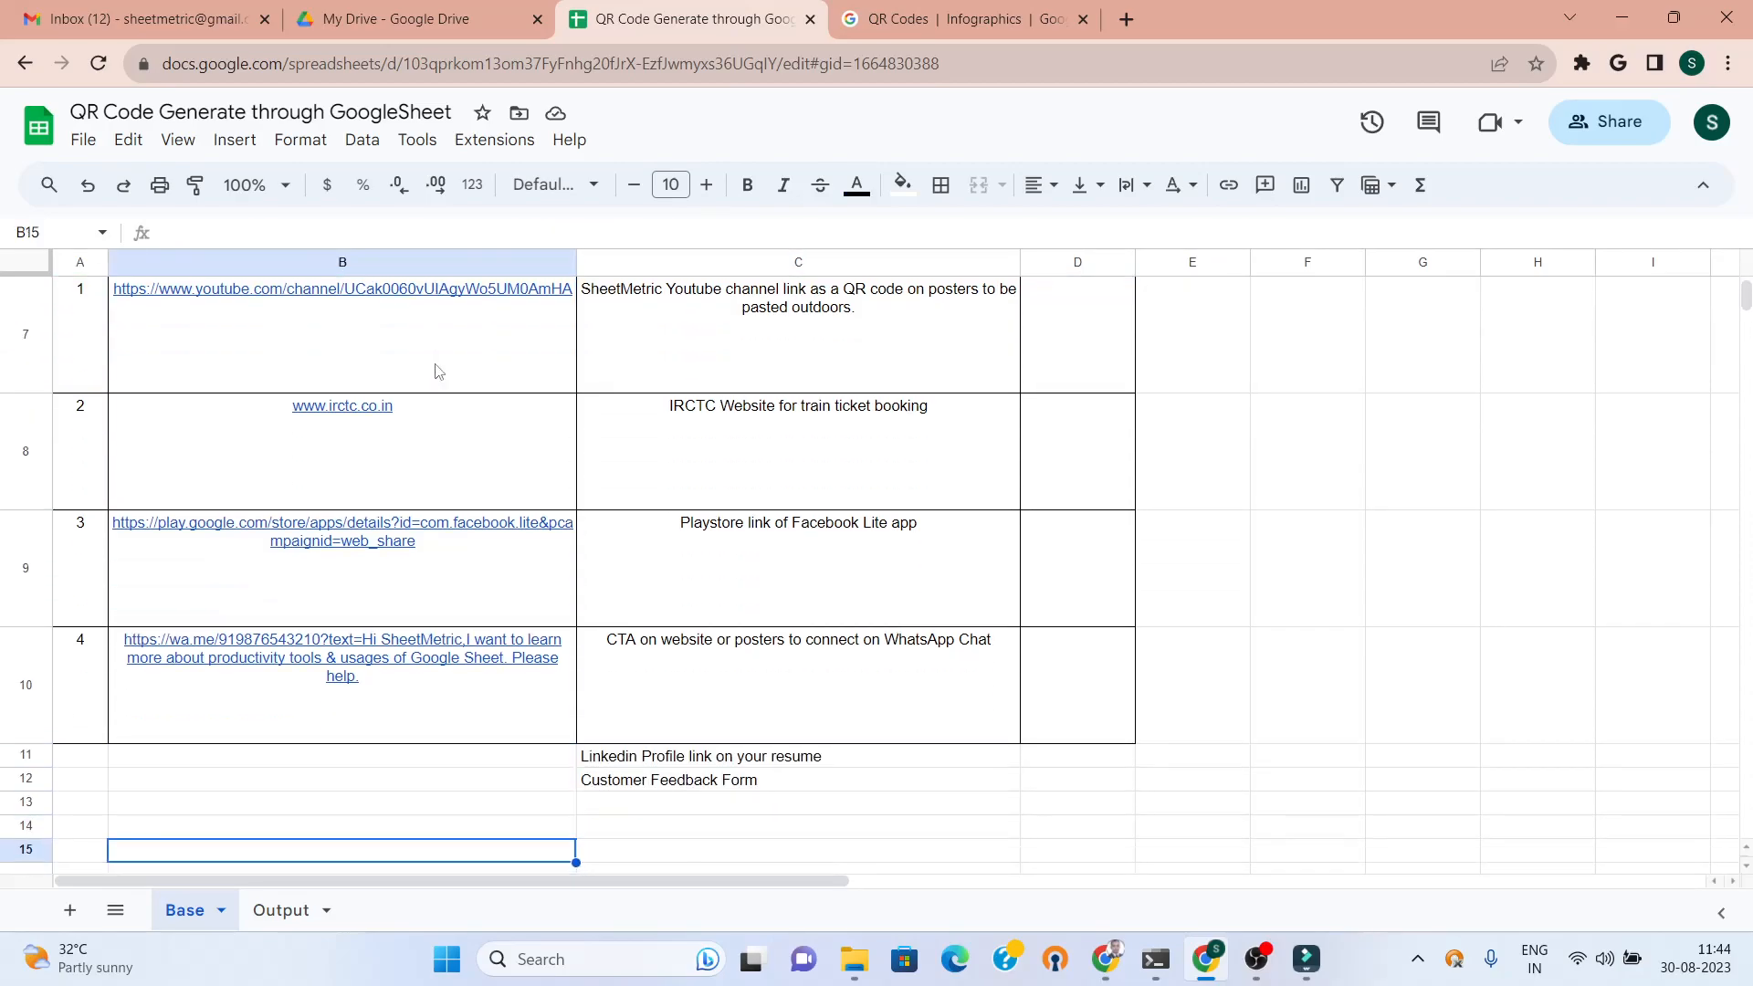
{"action": "key", "text": "Up"}
{"action": "key", "text": "Up"}
{"action": "type", "text": "="}
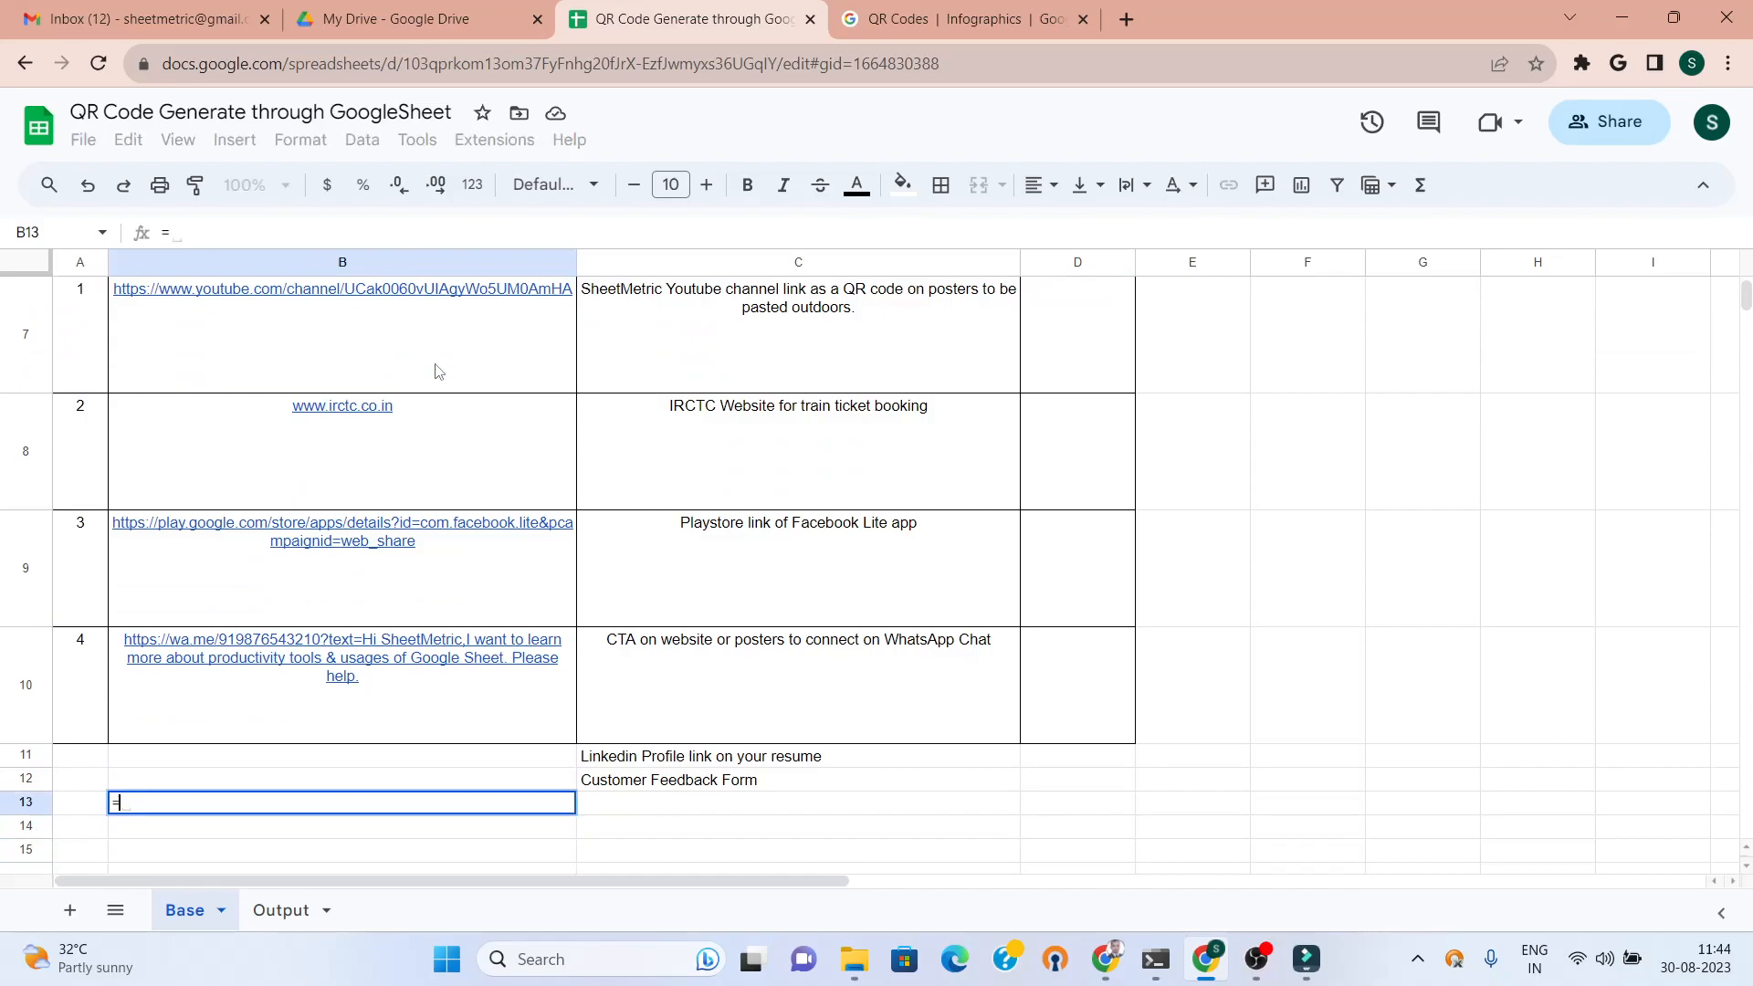
{"action": "type", "text": "Enco"}
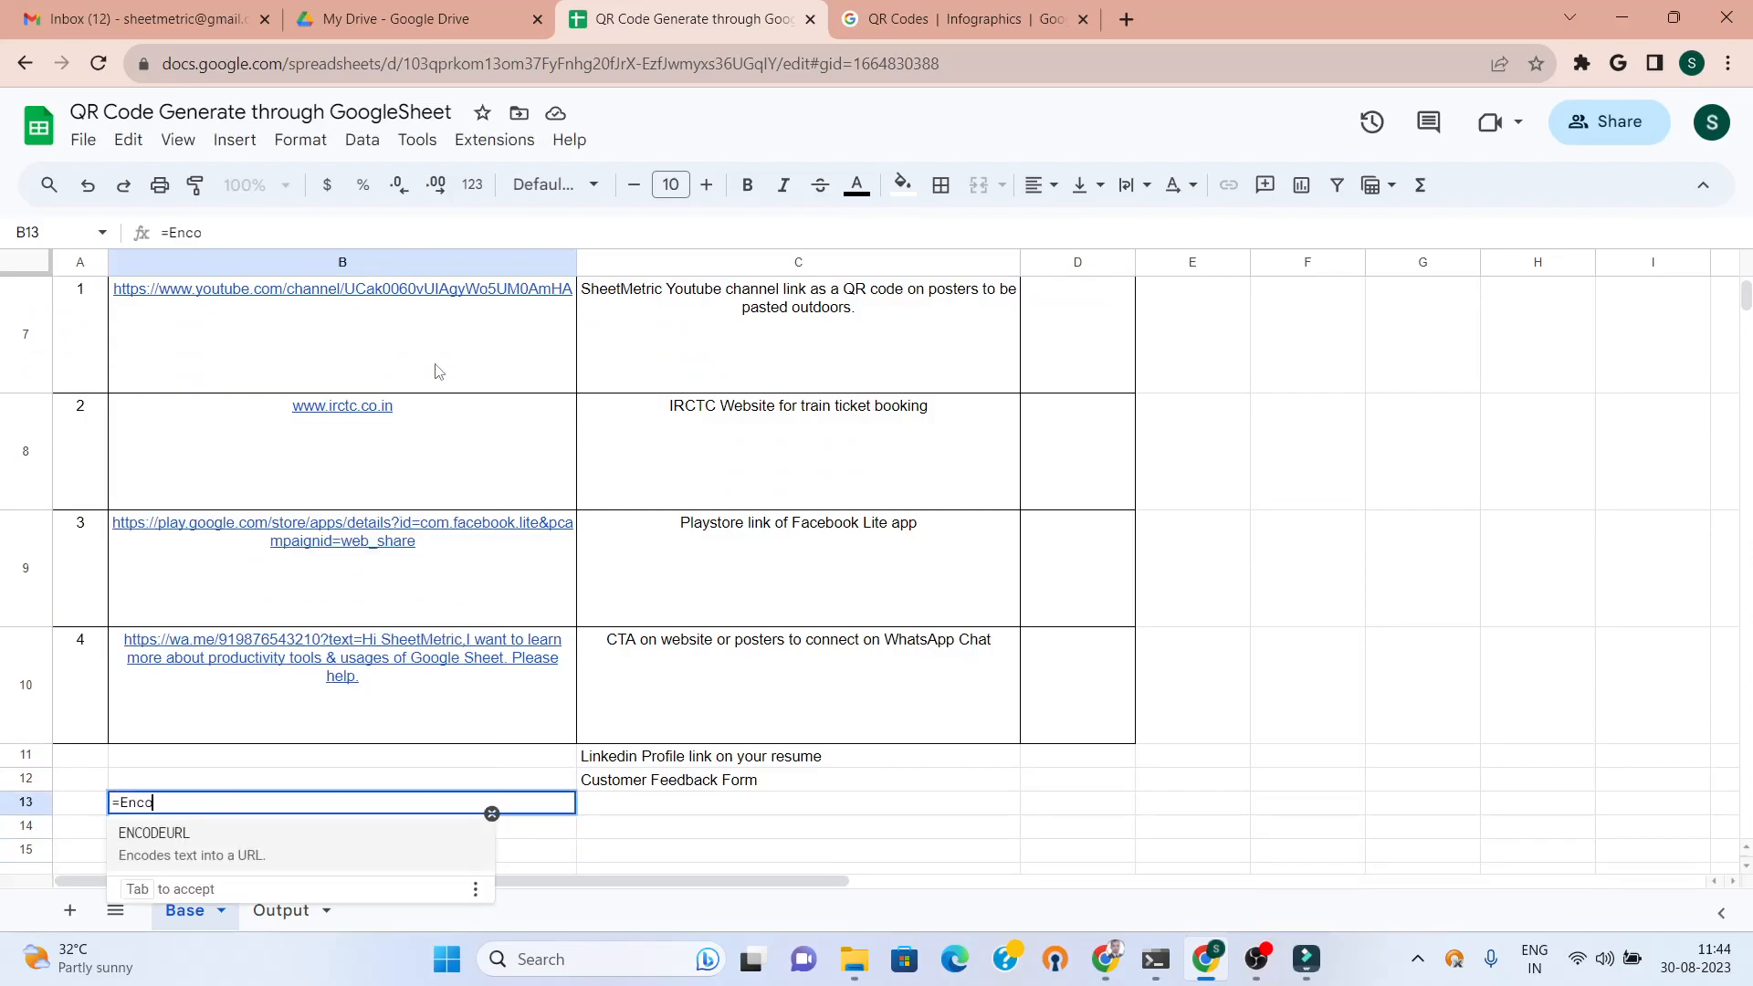
{"action": "left_click", "coordinate": [260, 860]}
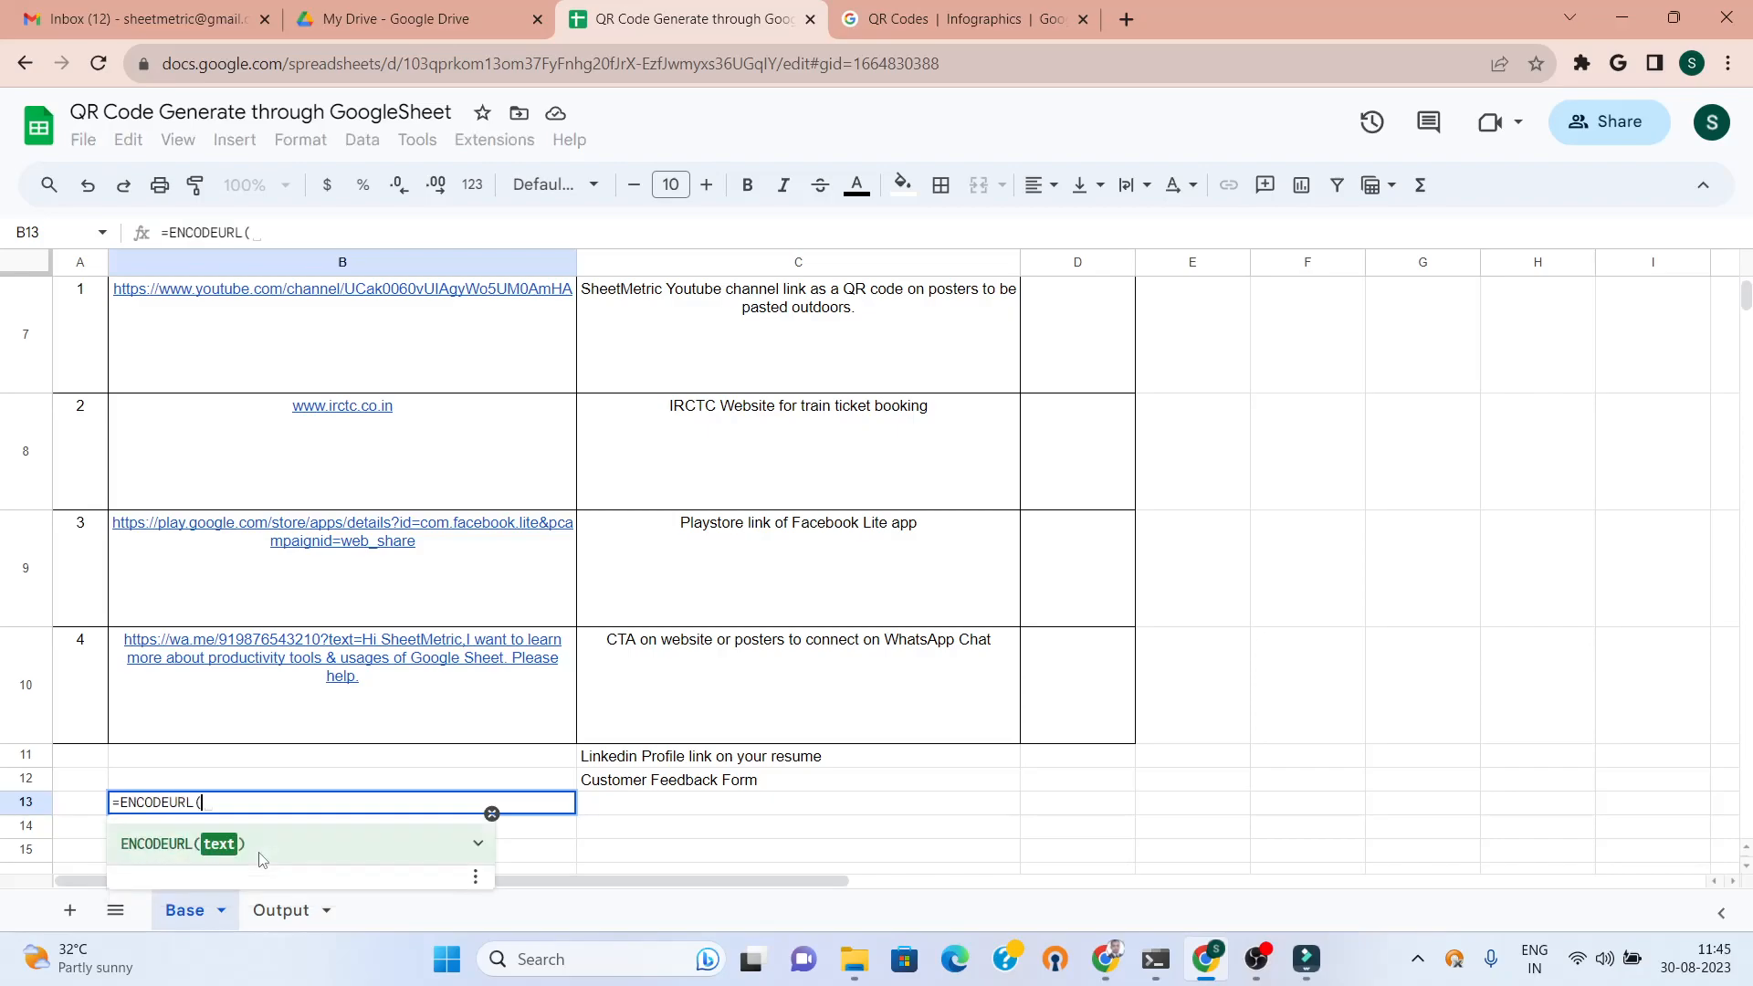
{"action": "left_click", "coordinate": [636, 786]}
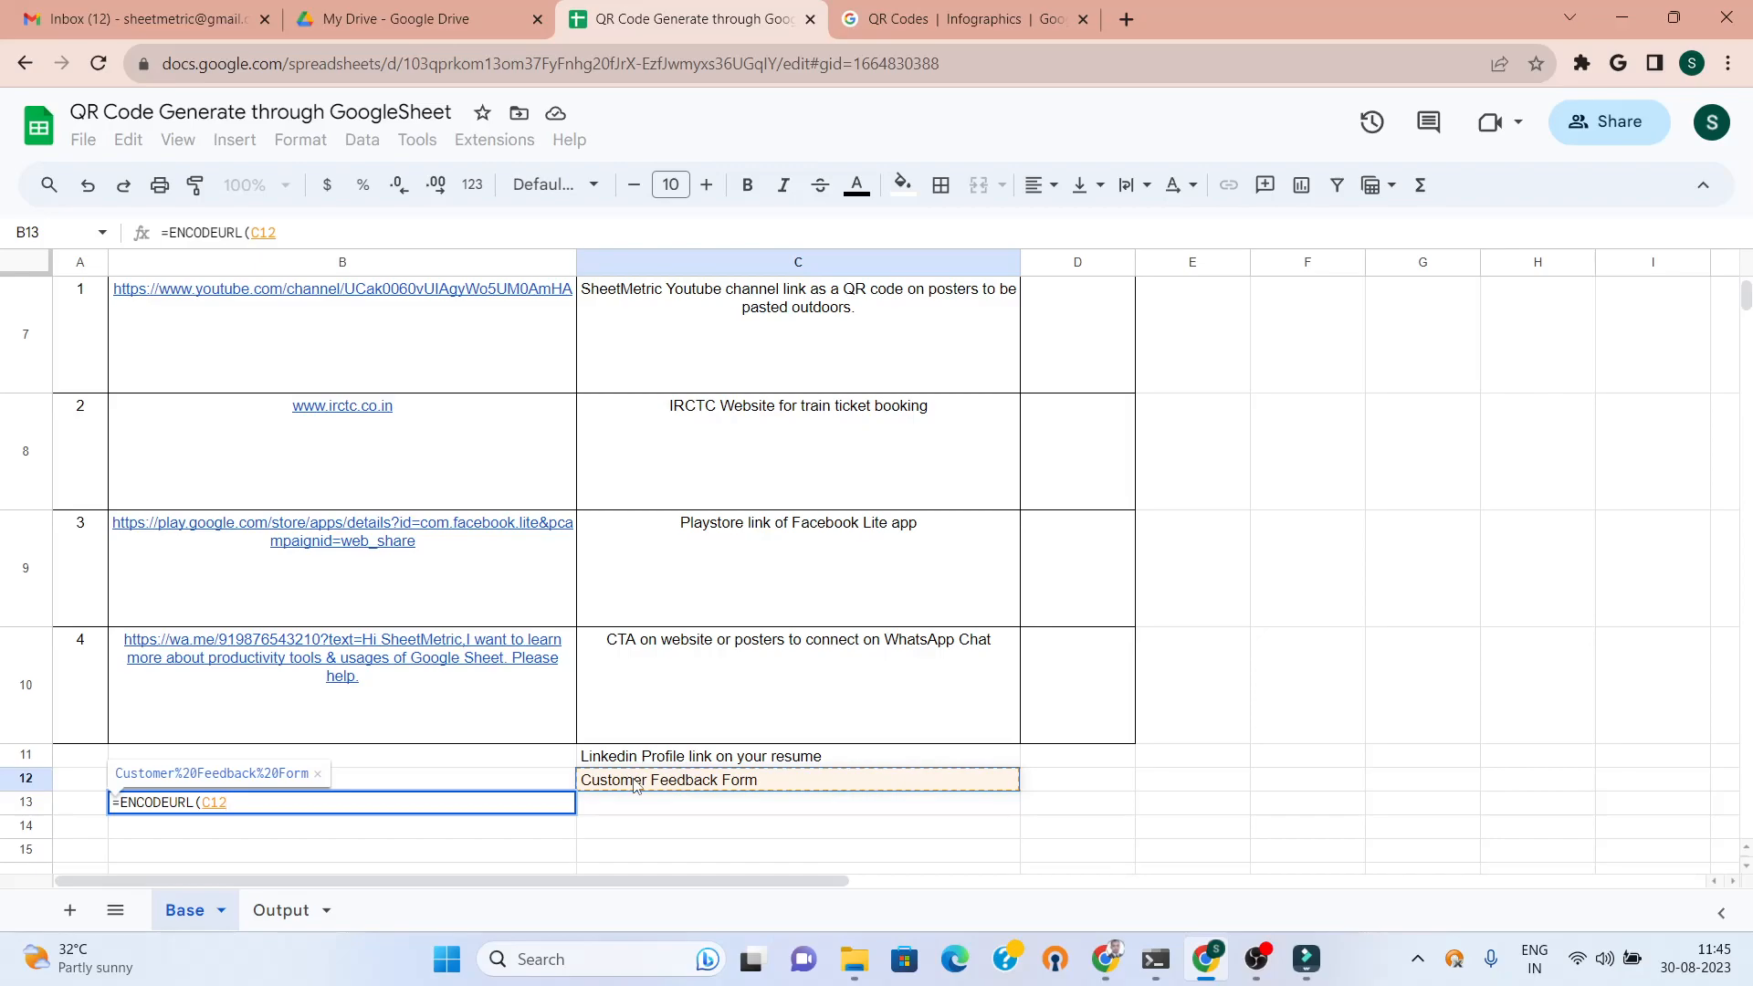
{"action": "type", "text": ")"}
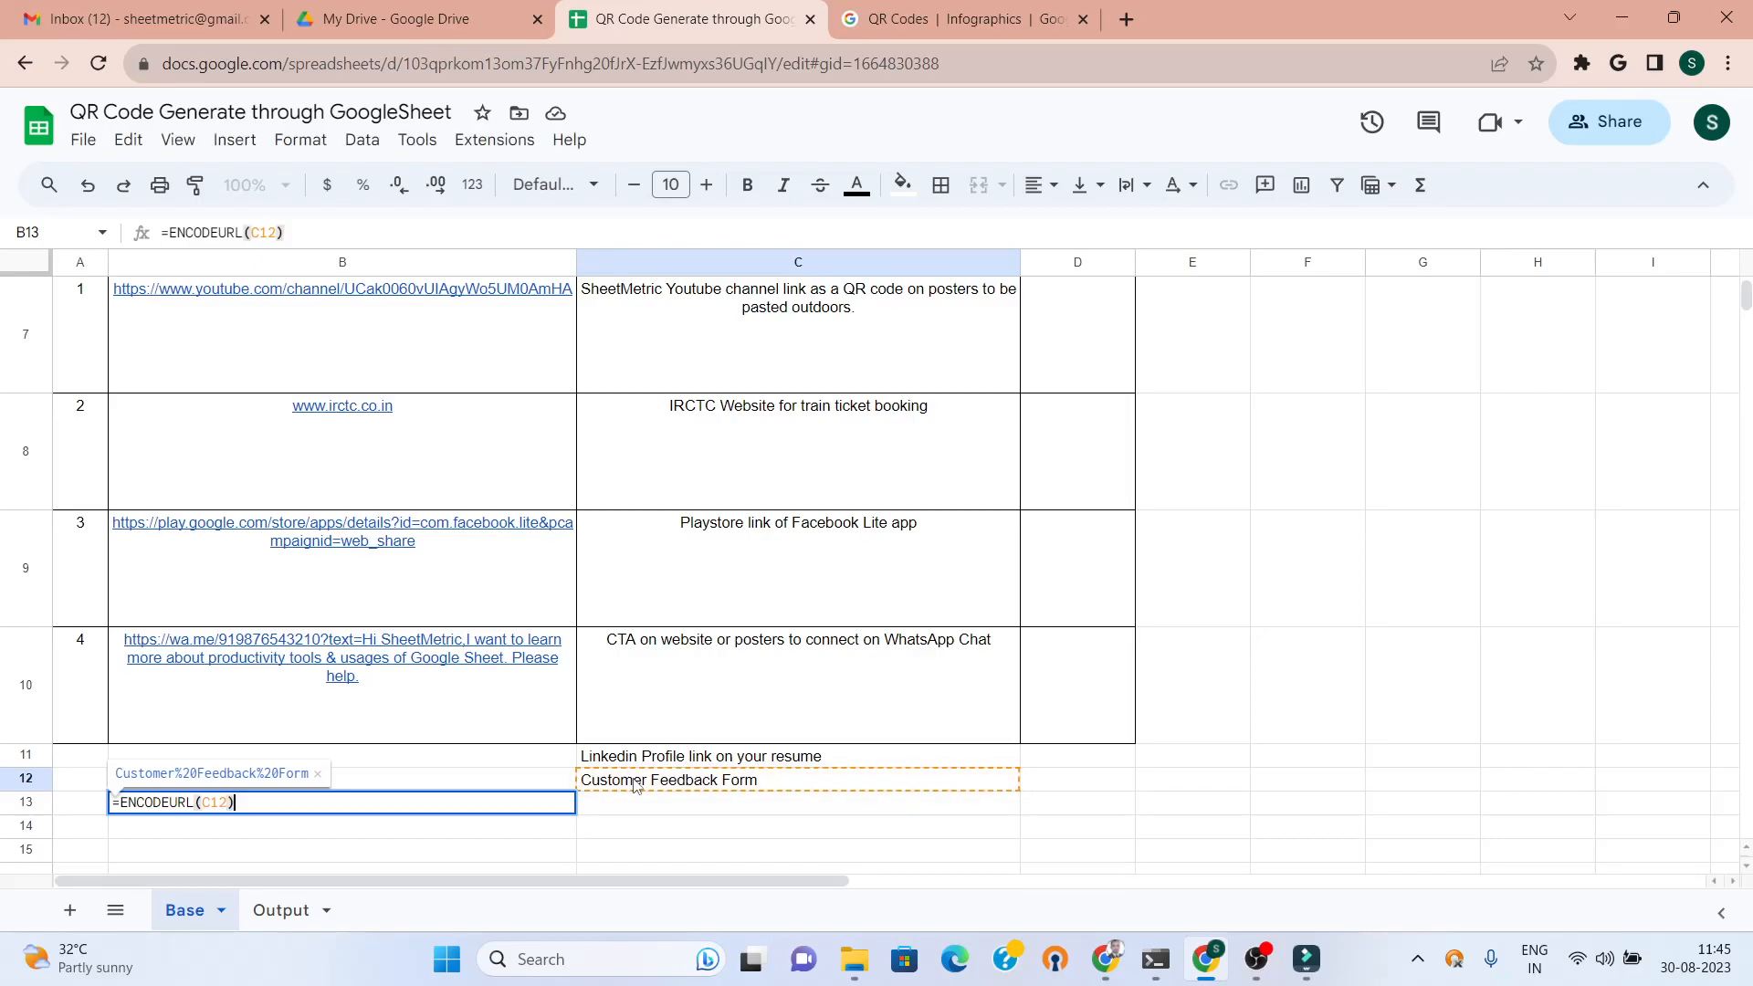
{"action": "key", "text": "Return"}
{"action": "key", "text": "Up"}
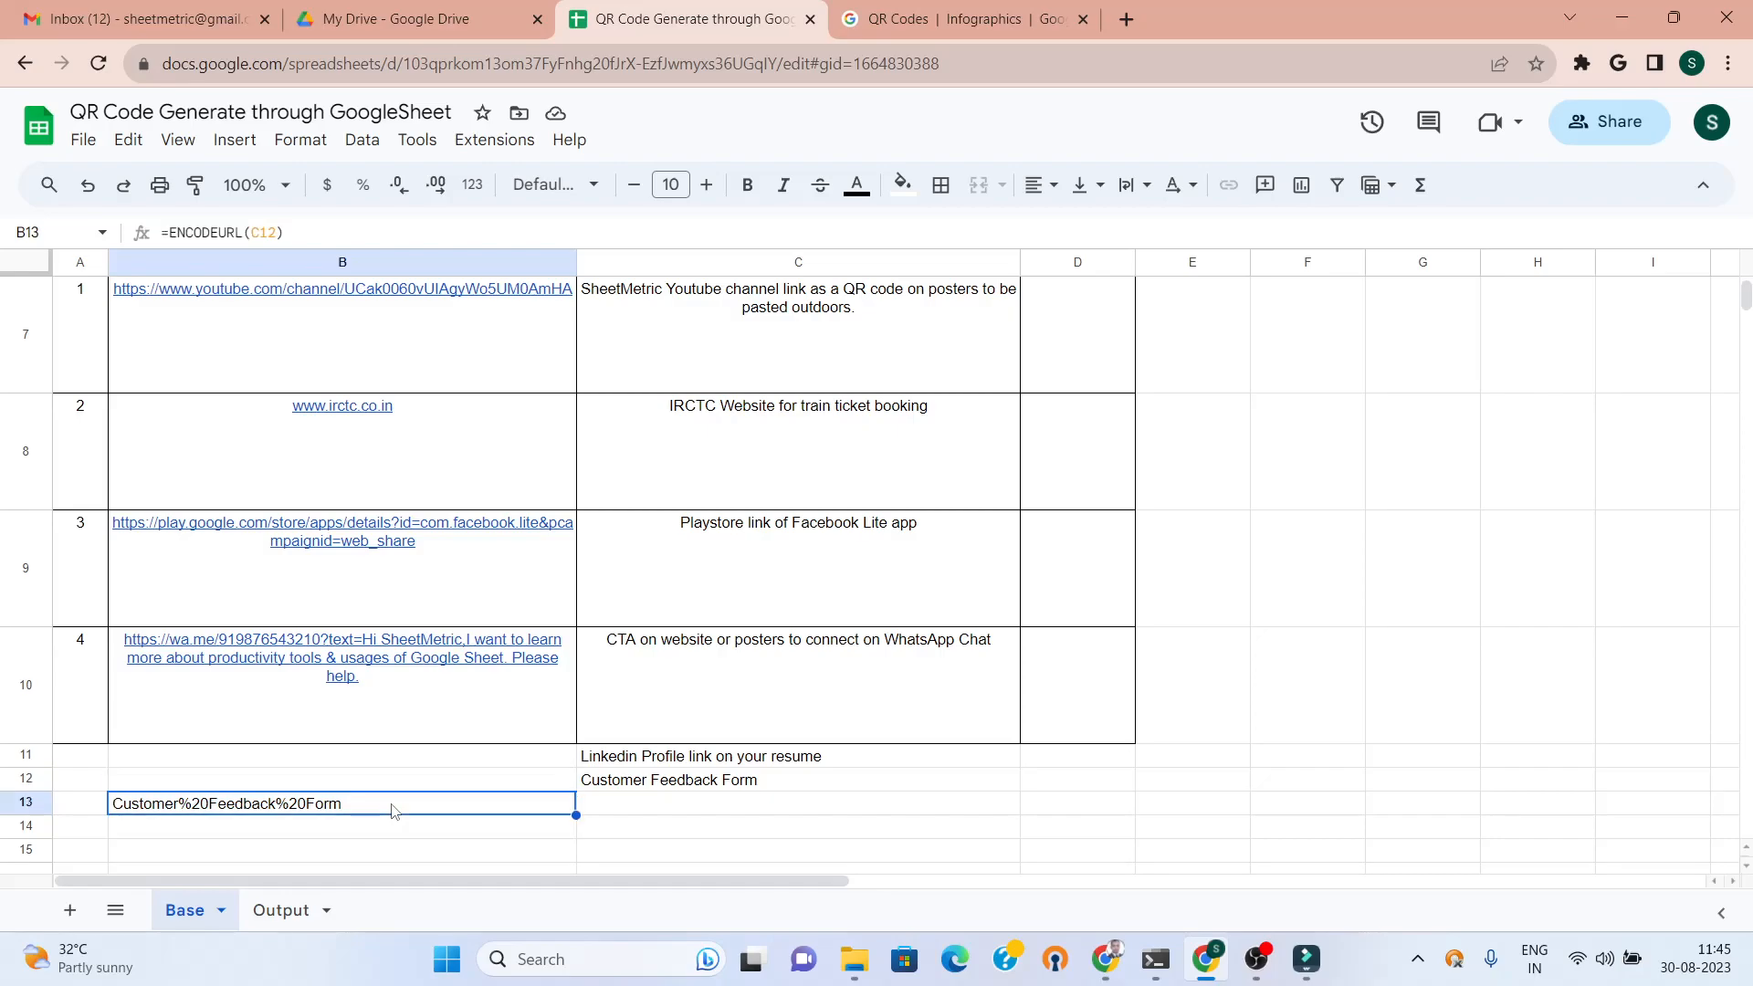
- Clear B13 and enter an IMAGE formula there that references the Facebook logo link in B16
{"action": "key", "text": "Delete"}
{"action": "type", "text": "=IMage"}
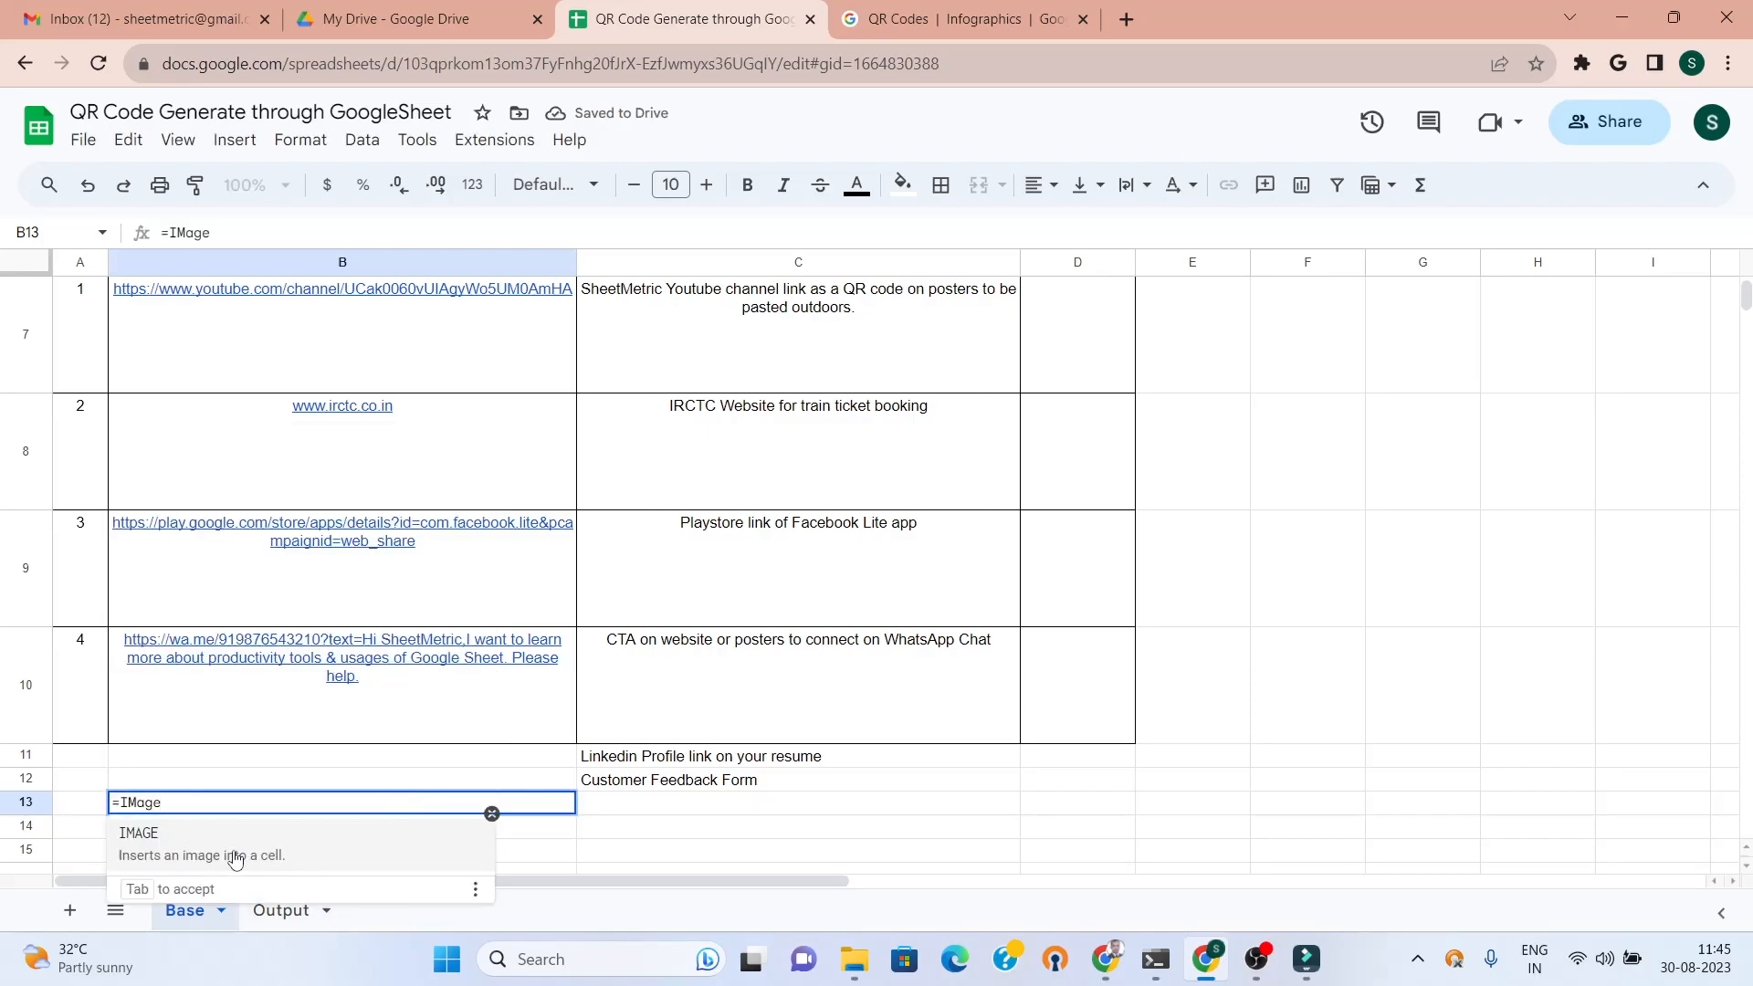
{"action": "key", "text": "Tab"}
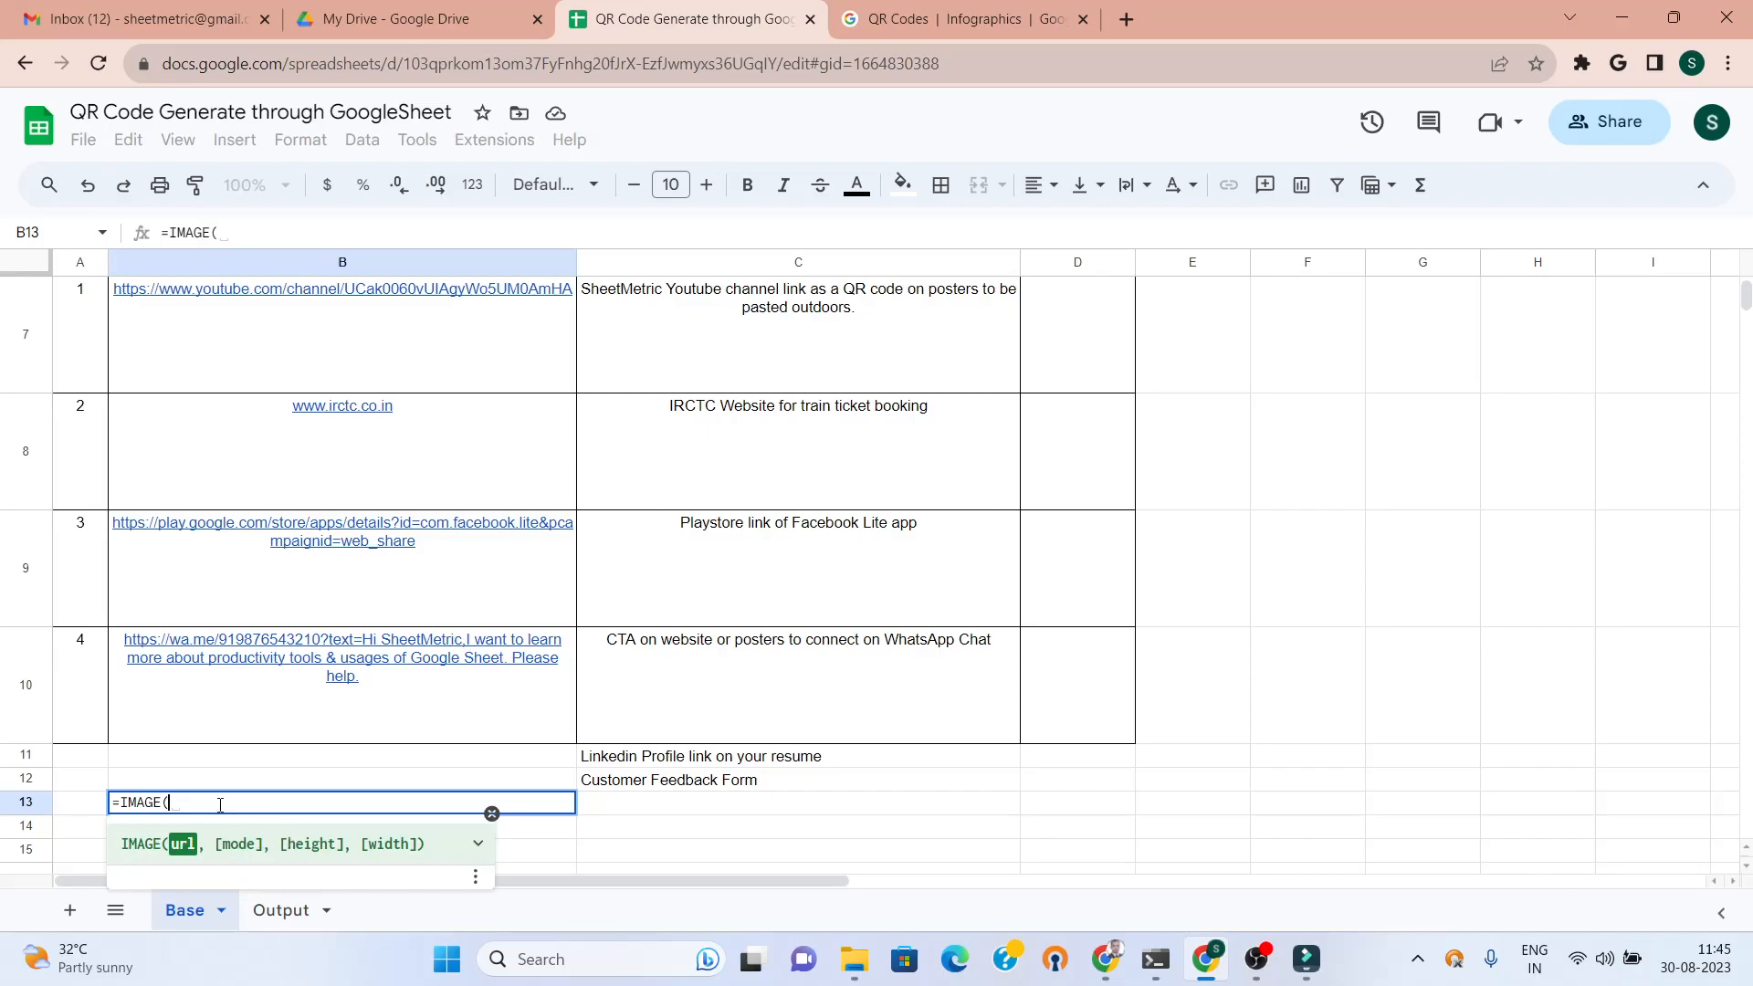
{"action": "key", "text": "BackSpace"}
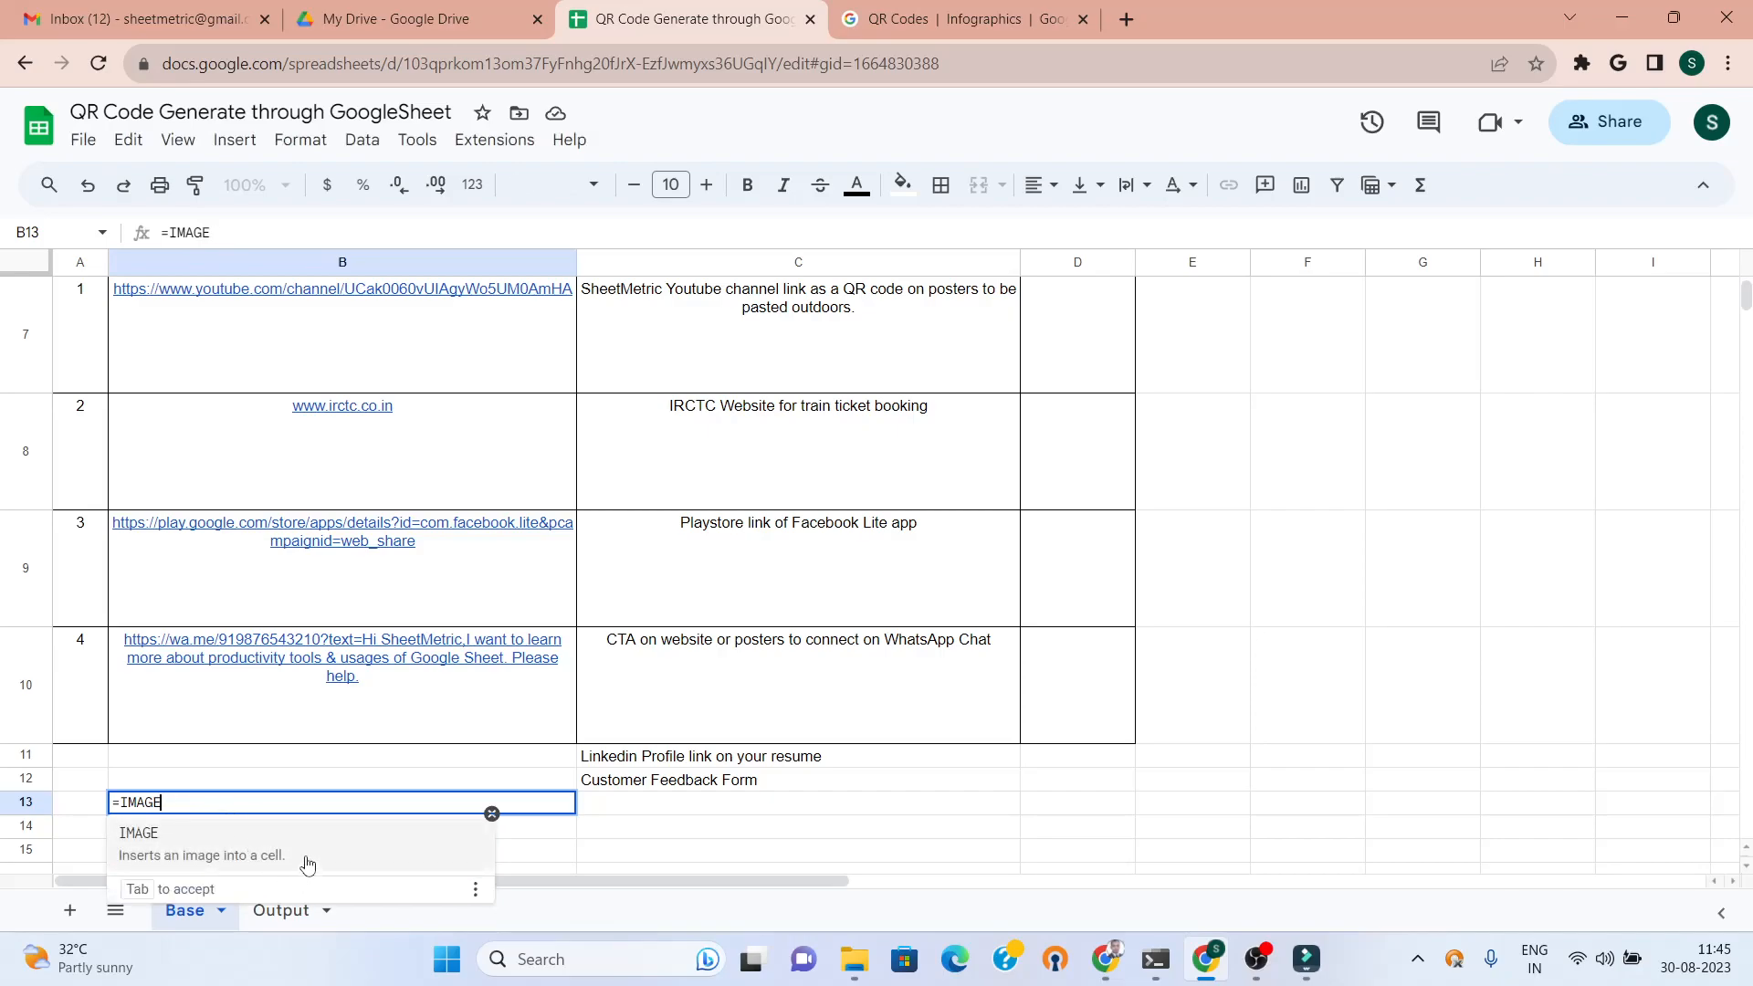
{"action": "left_click", "coordinate": [306, 856]}
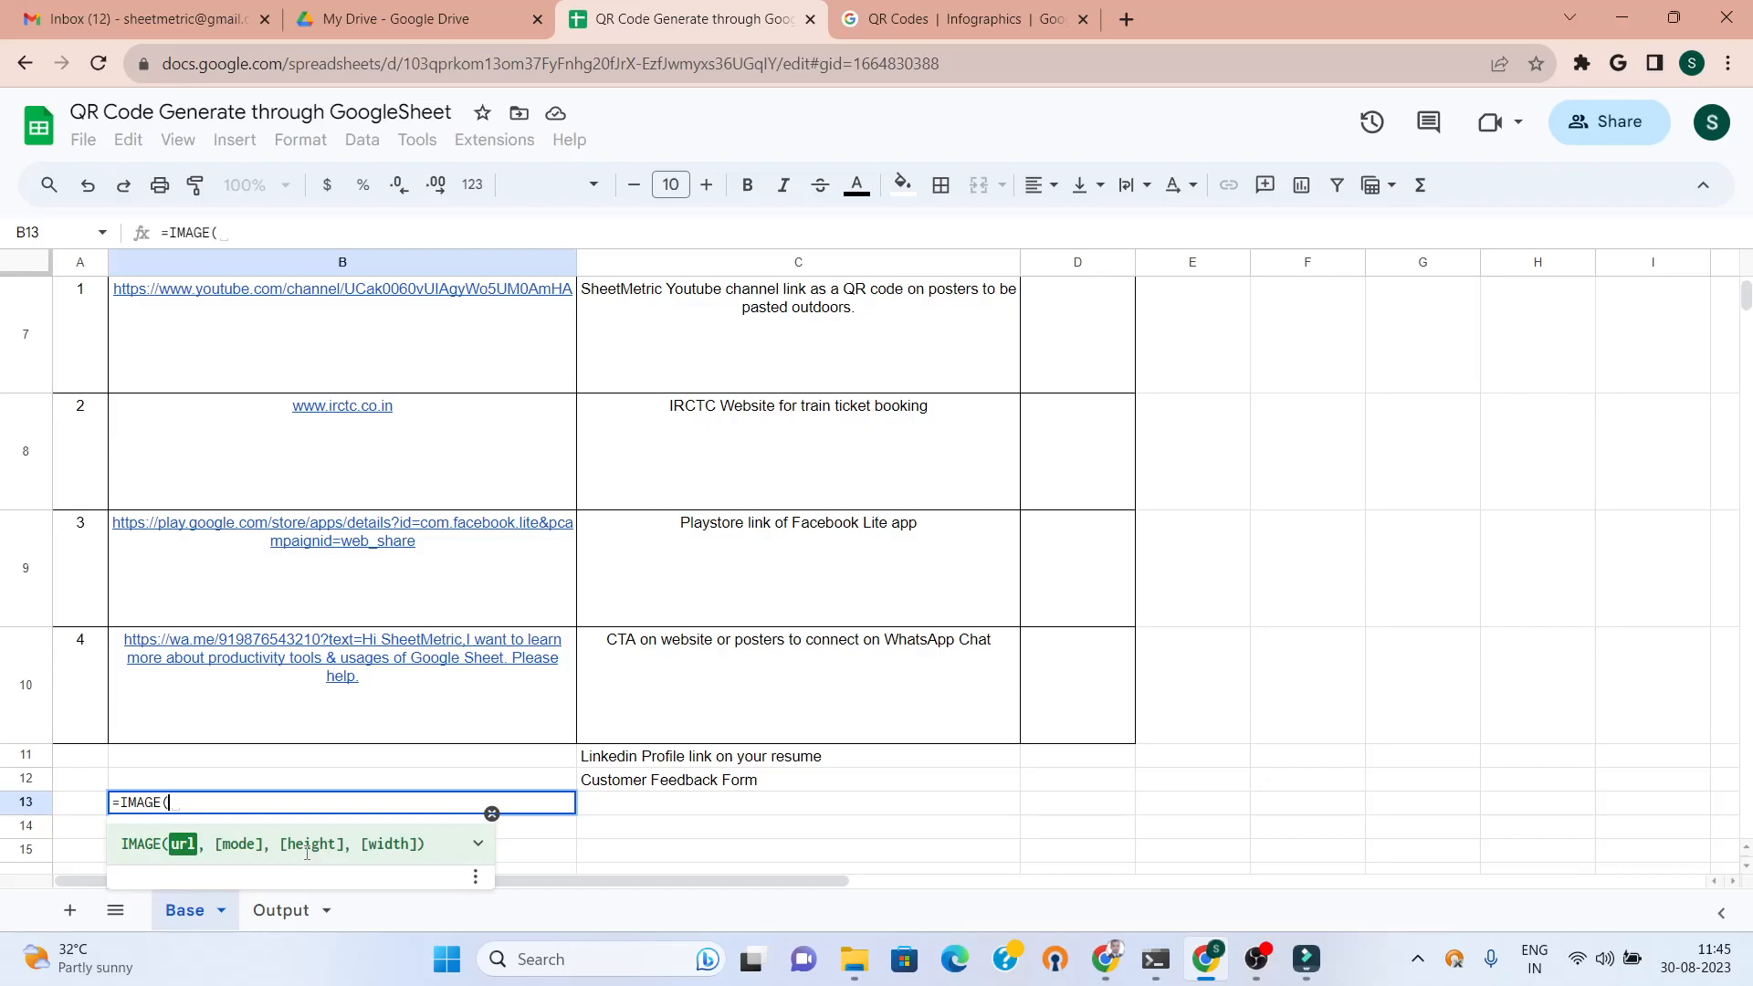
{"action": "left_click", "coordinate": [697, 808]}
{"action": "key", "text": "Down"}
{"action": "key", "text": "Down"}
{"action": "key", "text": "Down"}
{"action": "key", "text": "Down"}
{"action": "key", "text": "Down"}
{"action": "key", "text": "Up"}
{"action": "key", "text": "Up"}
{"action": "key", "text": "Up"}
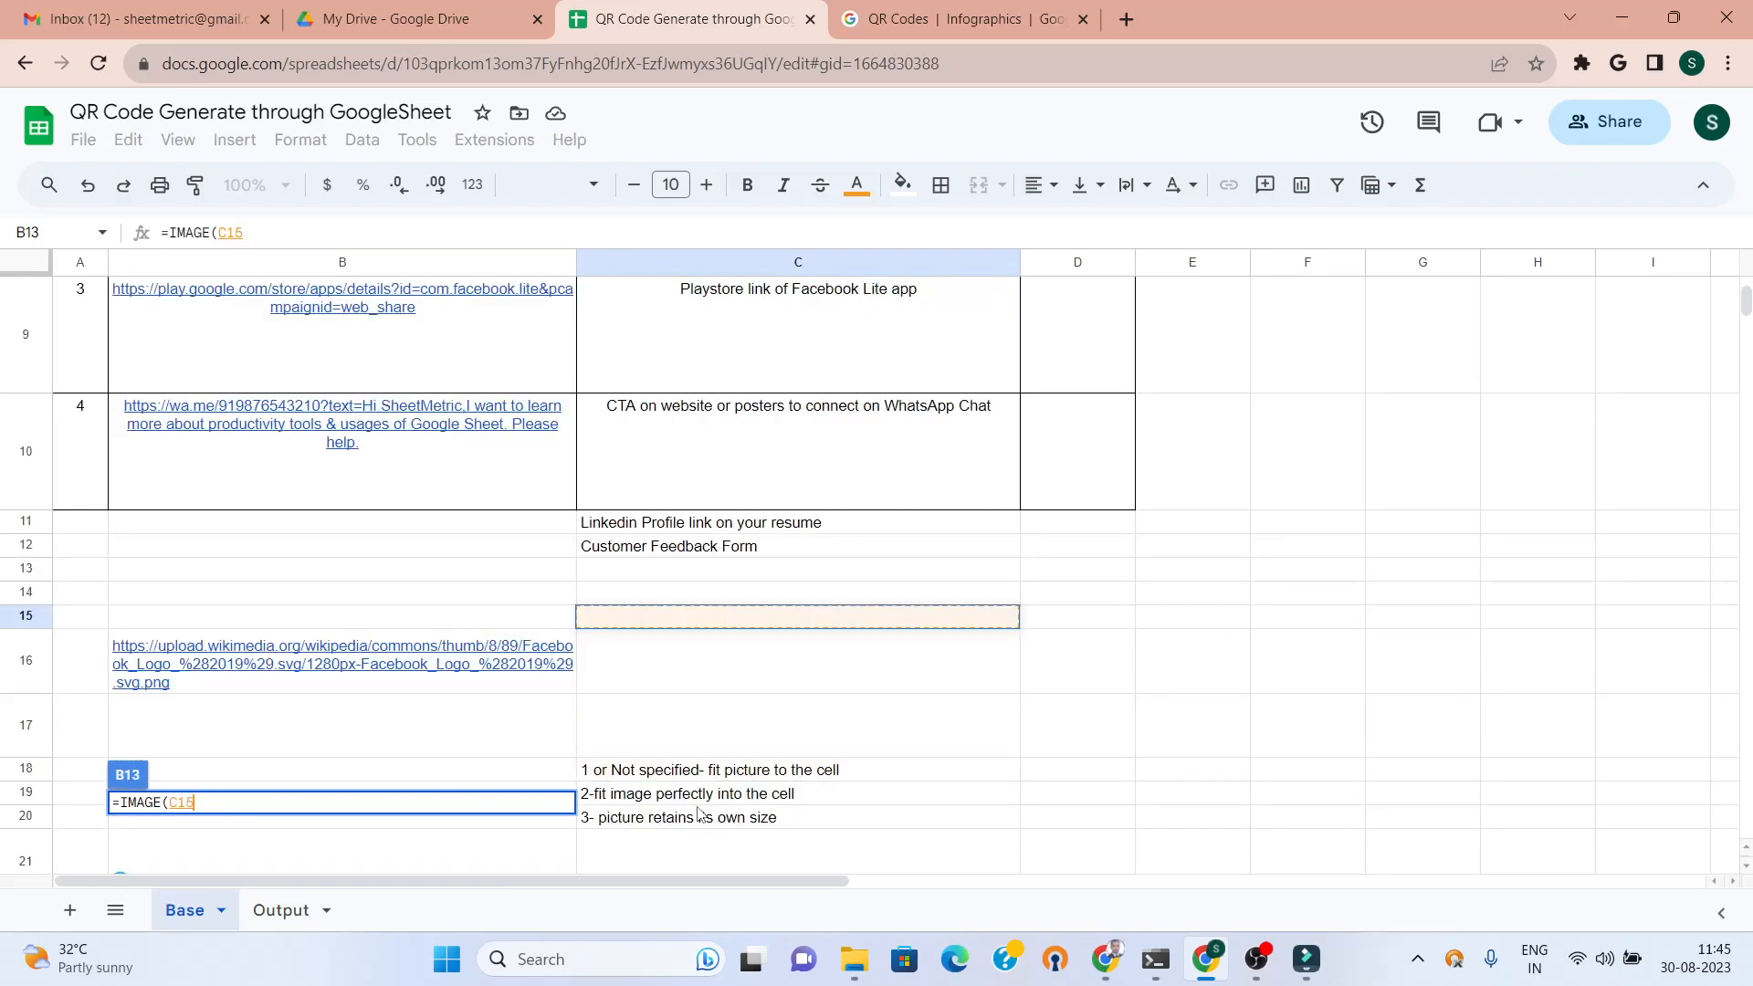
{"action": "key", "text": "Down"}
{"action": "key", "text": "Left"}
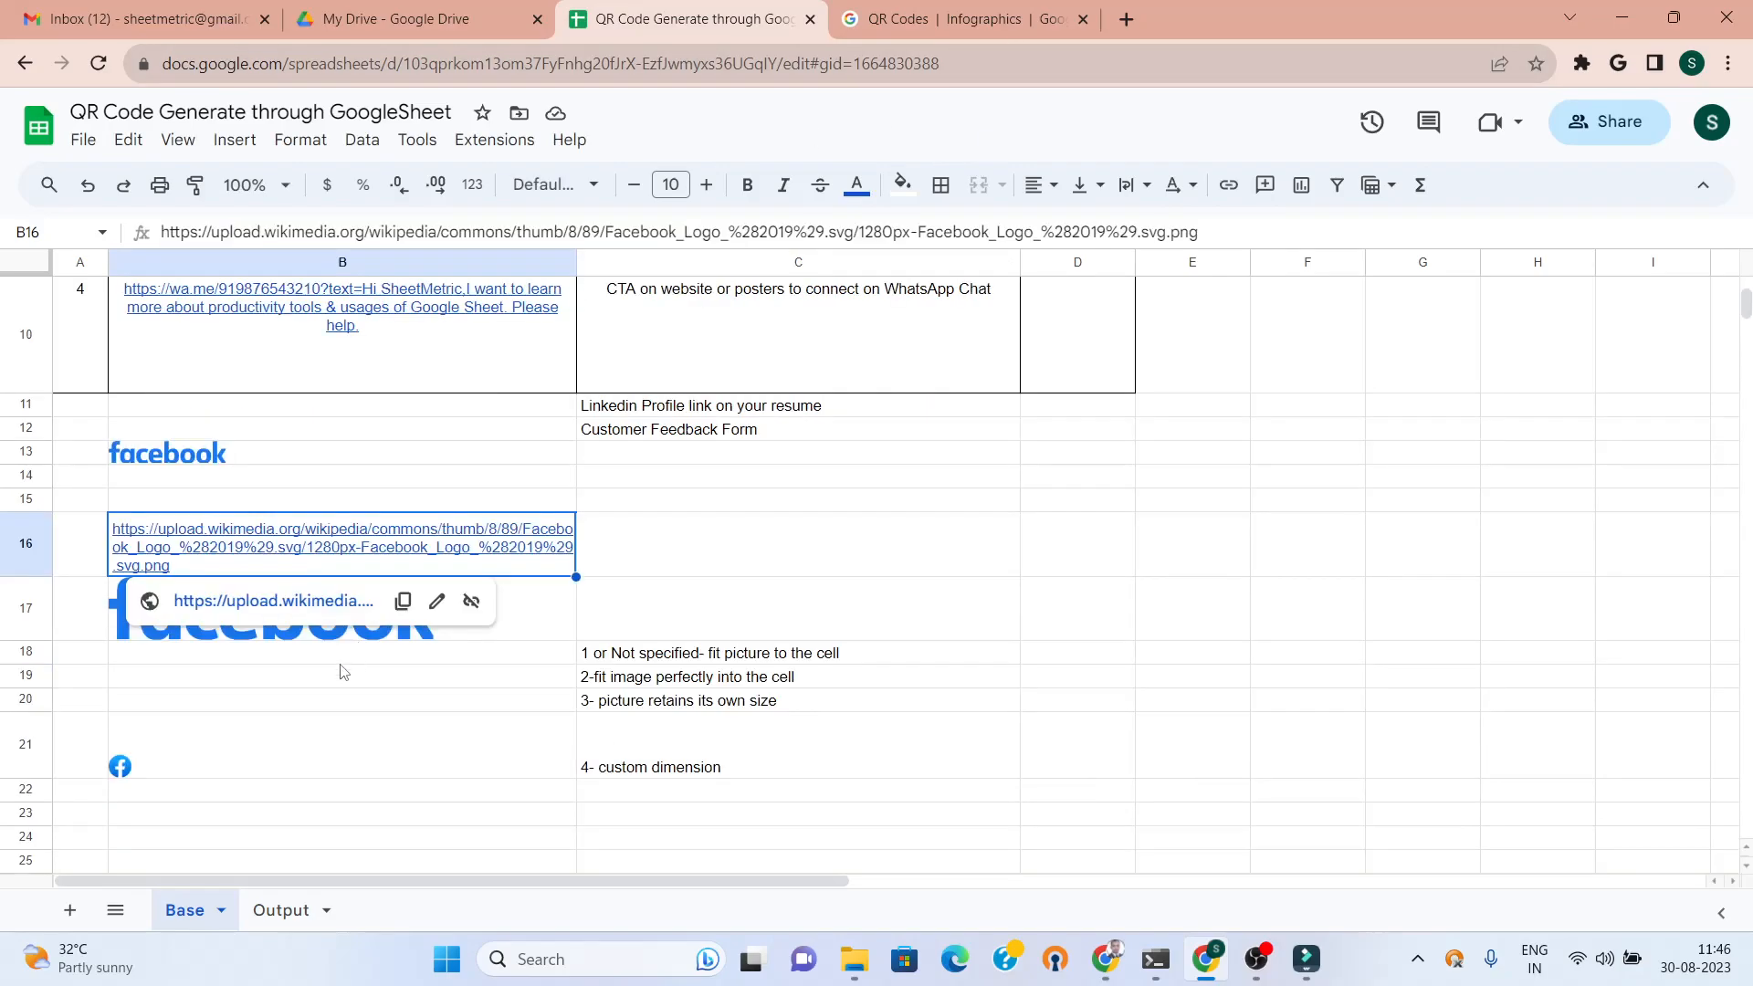
- Draft an IMAGE formula in B18, try the mode arguments 1 to 4 and a custom size of 100, and erase it
{"action": "left_click", "coordinate": [296, 677]}
{"action": "key", "text": "Up"}
{"action": "key", "text": "Up"}
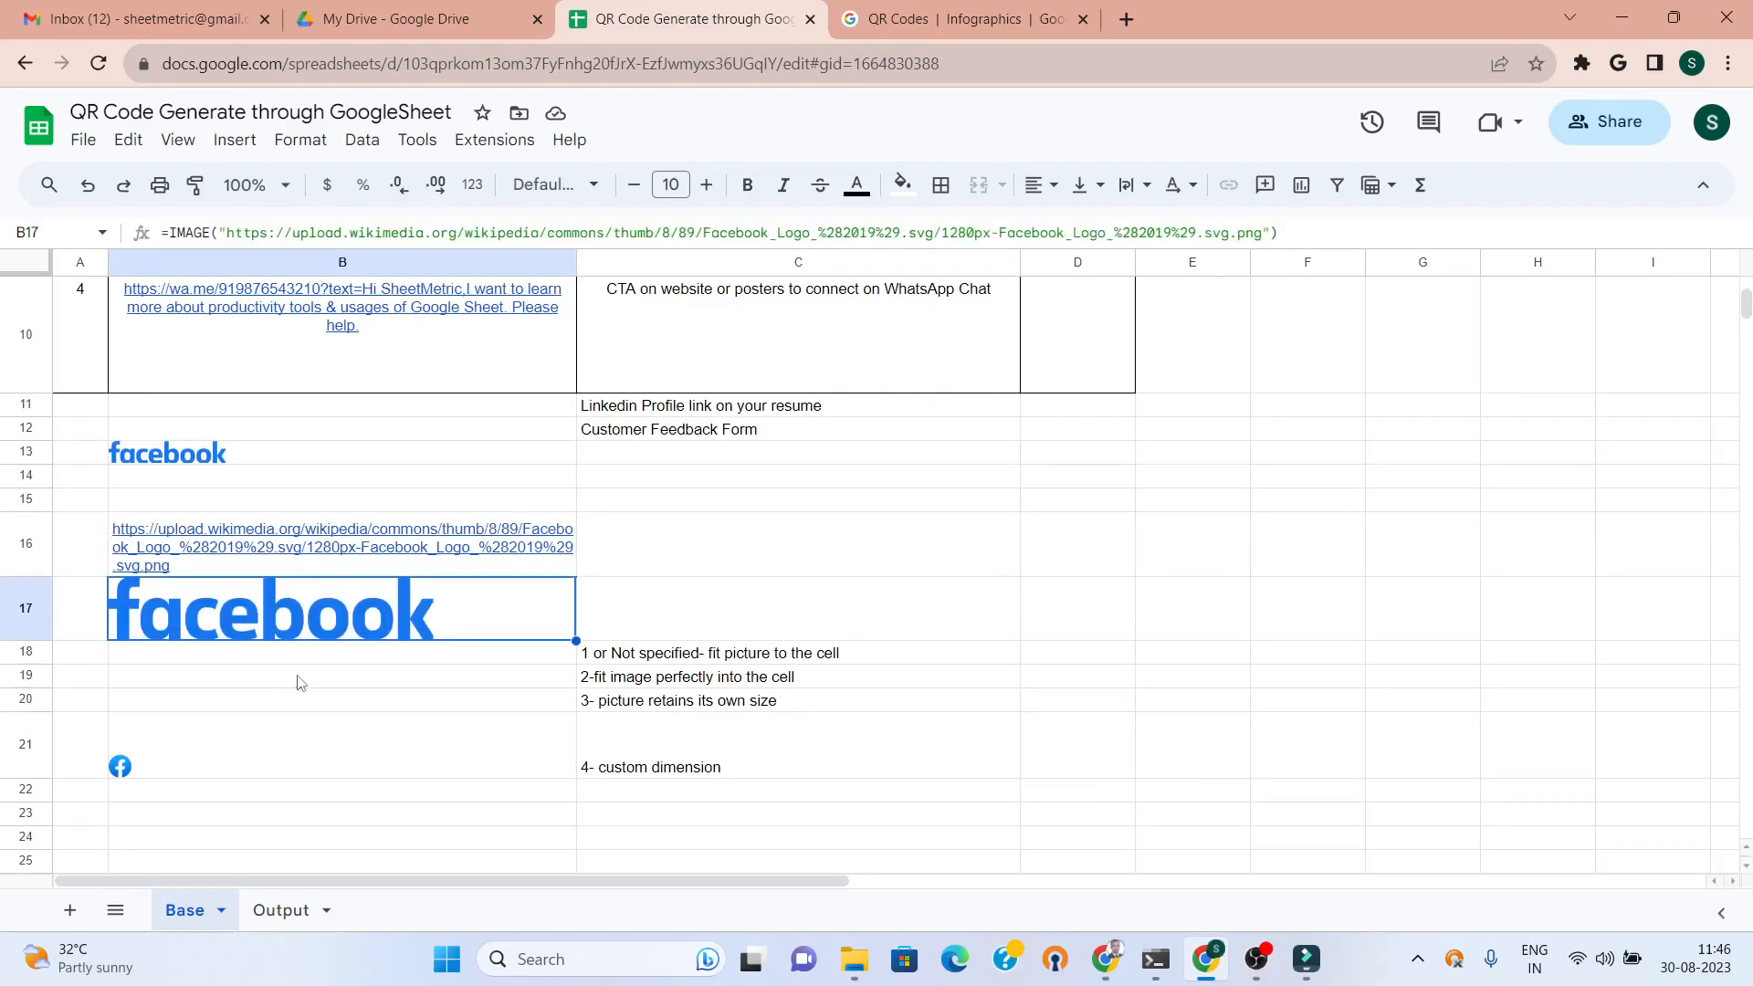
{"action": "key", "text": "Down"}
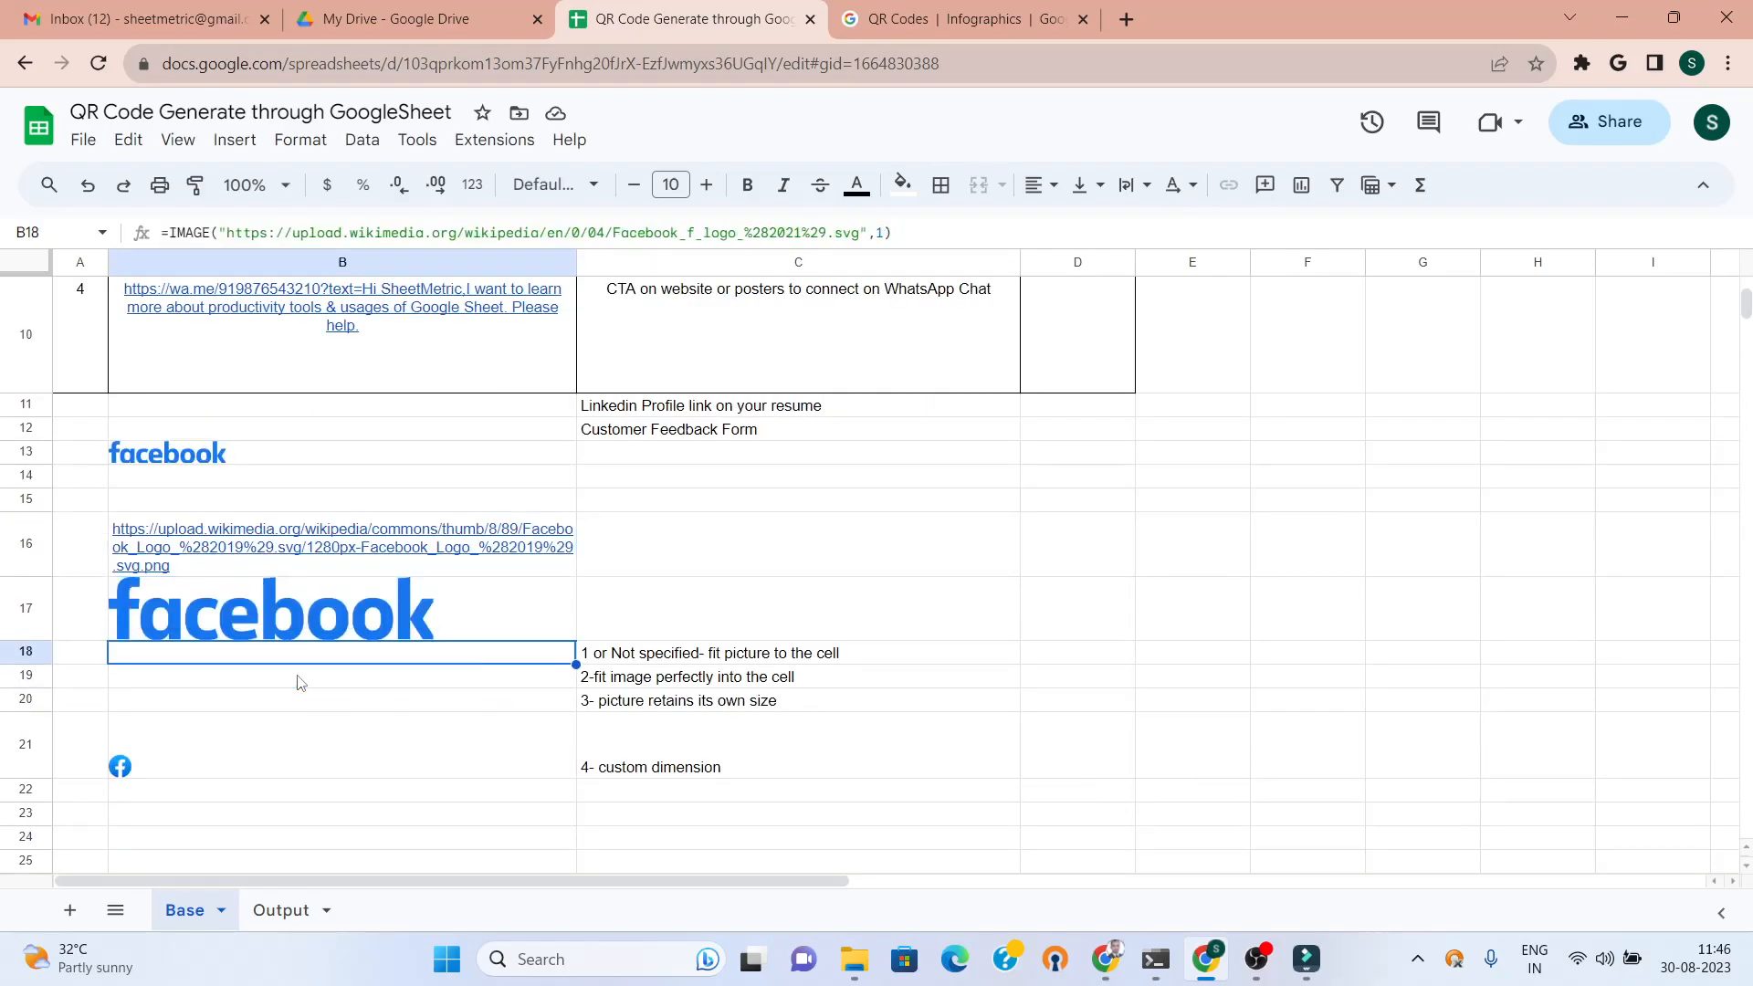
{"action": "type", "text": "=Image"}
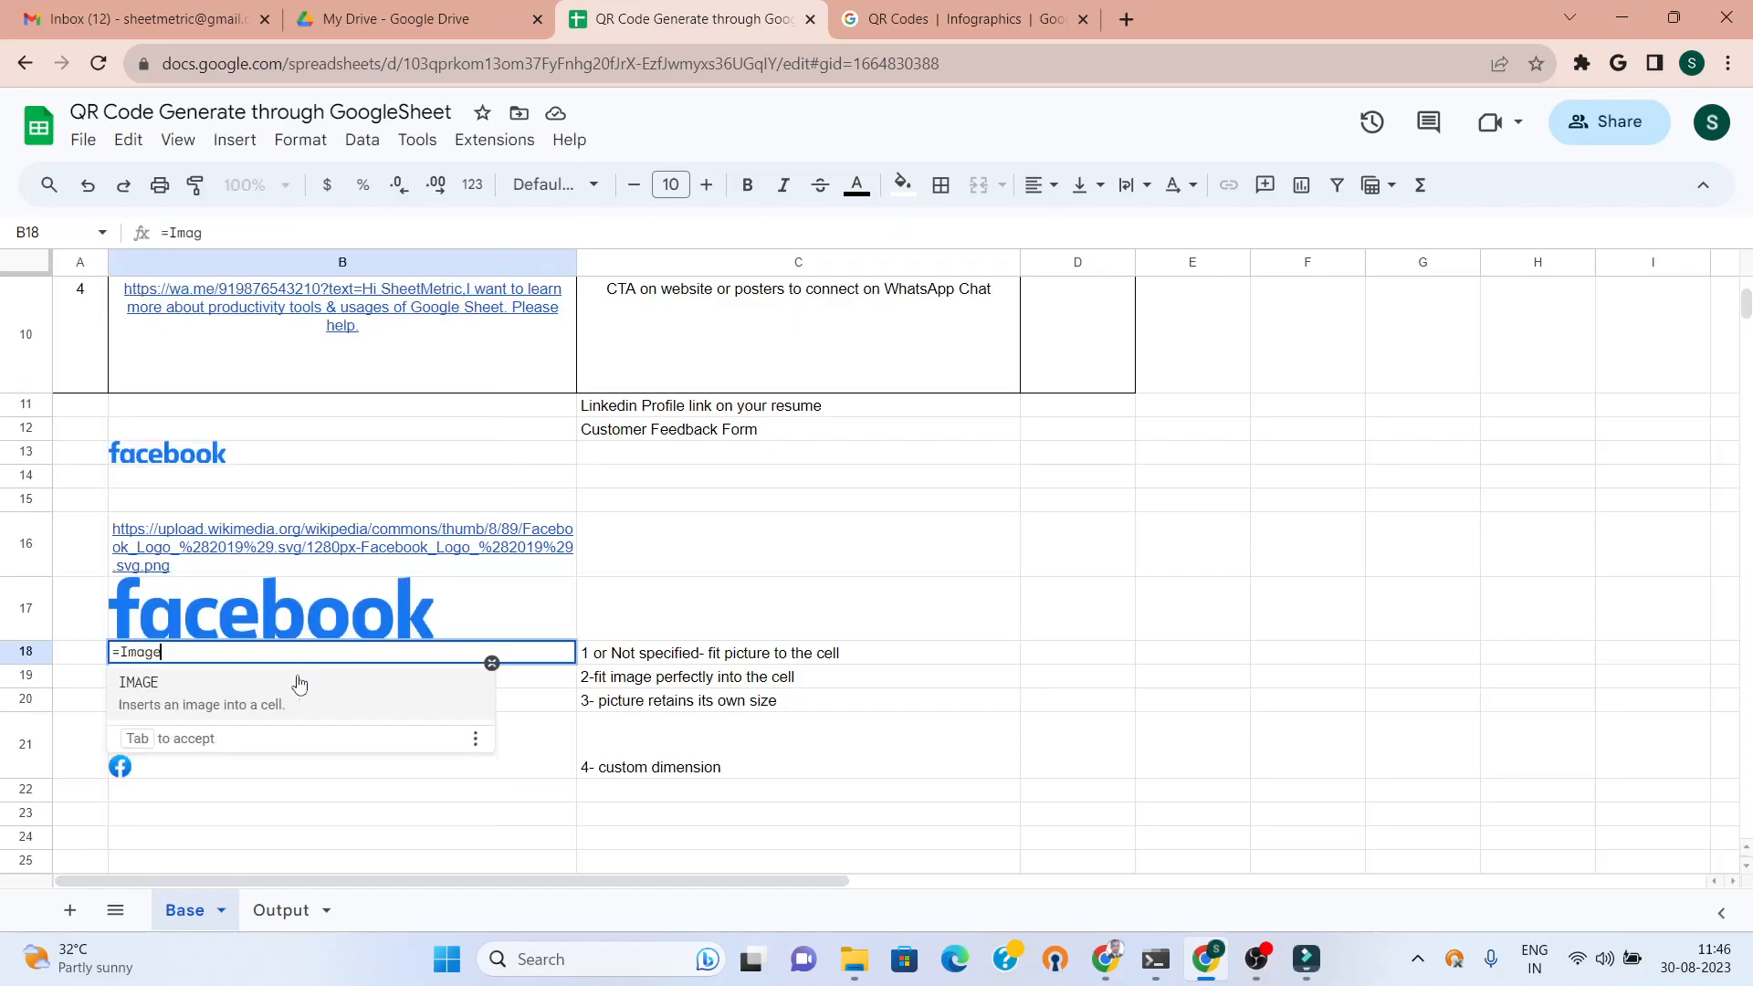
{"action": "left_click", "coordinate": [274, 709]}
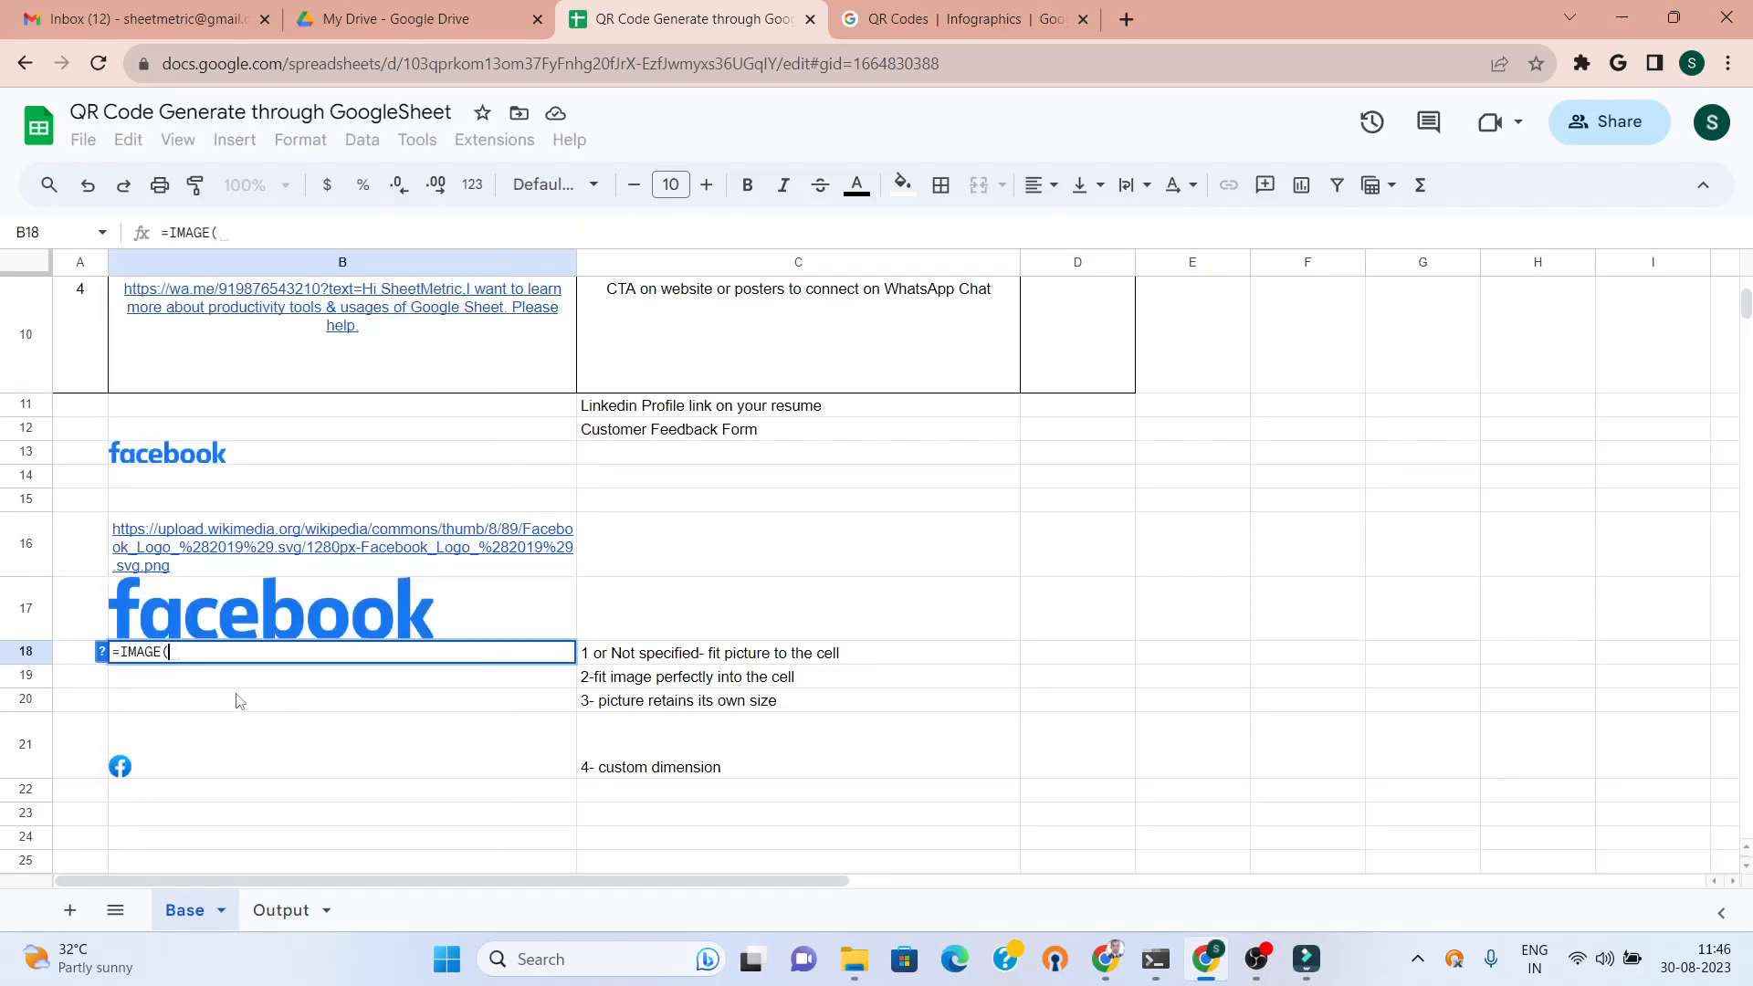
{"action": "key", "text": "BackSpace"}
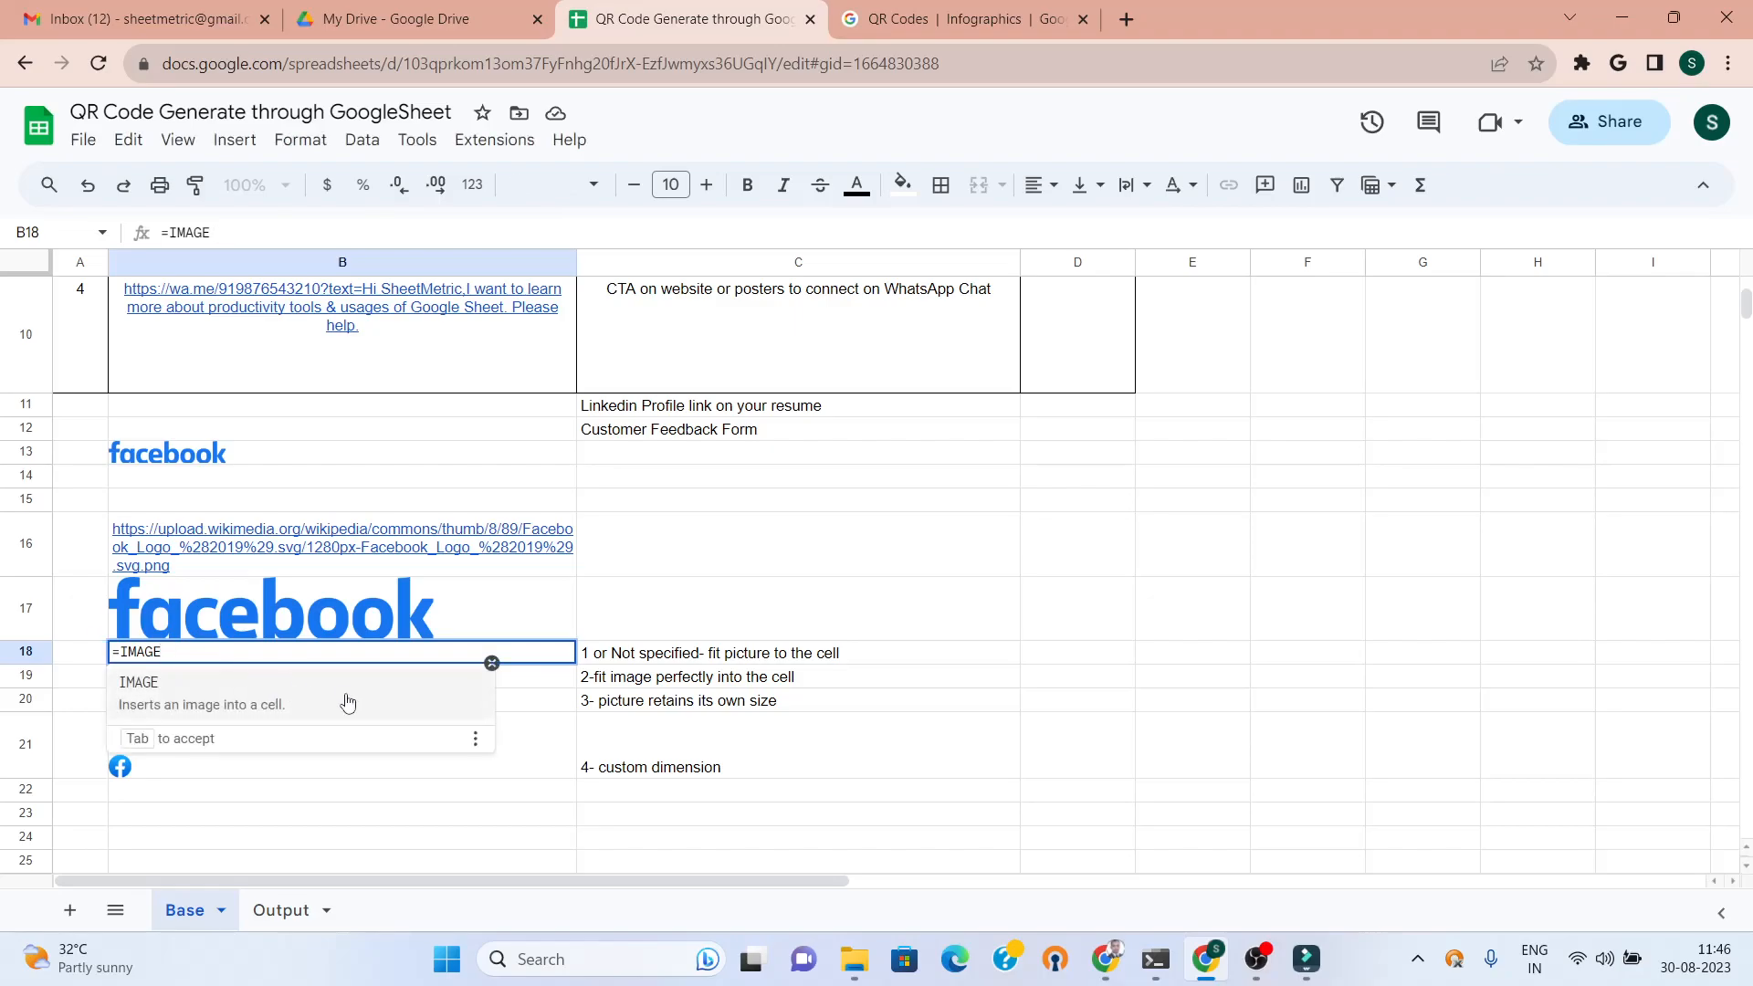
{"action": "left_click", "coordinate": [343, 710]}
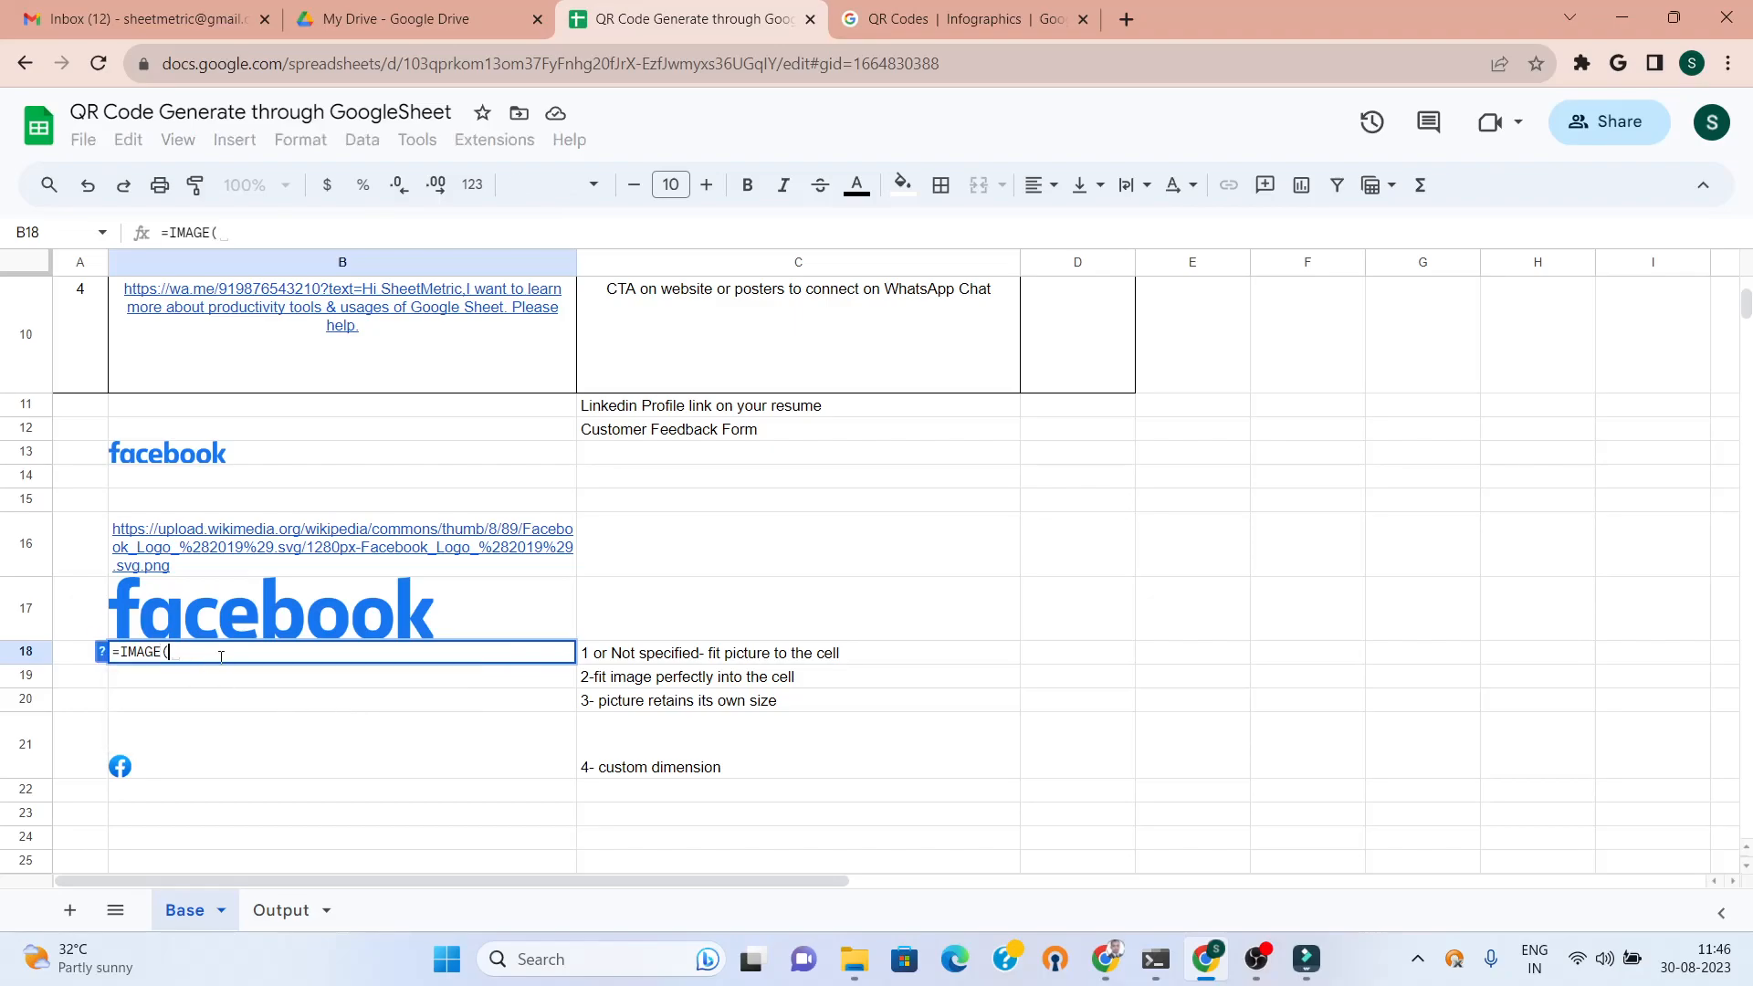
{"action": "type", "text": "\""}
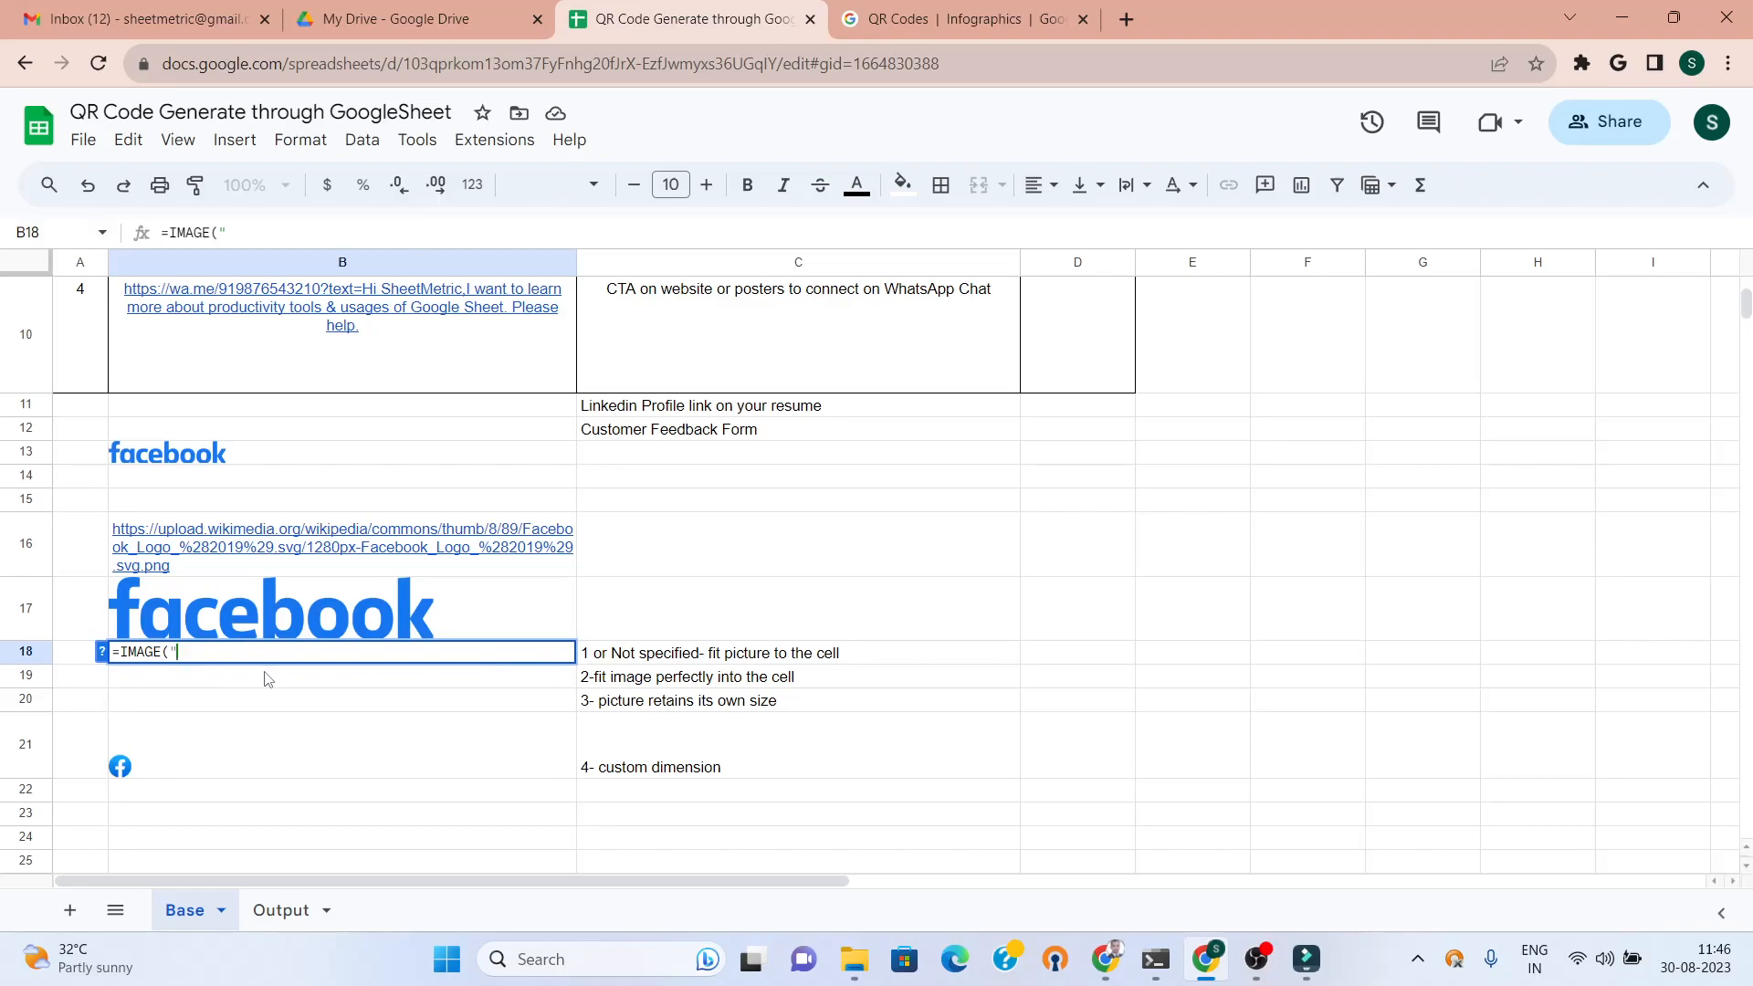
{"action": "type", "text": ",1"}
{"action": "key", "text": "BackSpace"}
{"action": "type", "text": "23"}
{"action": "key", "text": "BackSpace"}
{"action": "type", "text": "4"}
{"action": "type", "text": "100"}
{"action": "key", "text": "BackSpace"}
{"action": "key", "text": "BackSpace"}
{"action": "key", "text": "BackSpace"}
{"action": "key", "text": "BackSpace"}
{"action": "key", "text": "BackSpace"}
{"action": "key", "text": "BackSpace"}
{"action": "key", "text": "BackSpace"}
{"action": "key", "text": "BackSpace"}
{"action": "key", "text": "BackSpace"}
{"action": "key", "text": "BackSpace"}
{"action": "key", "text": "BackSpace"}
{"action": "key", "text": "BackSpace"}
{"action": "key", "text": "BackSpace"}
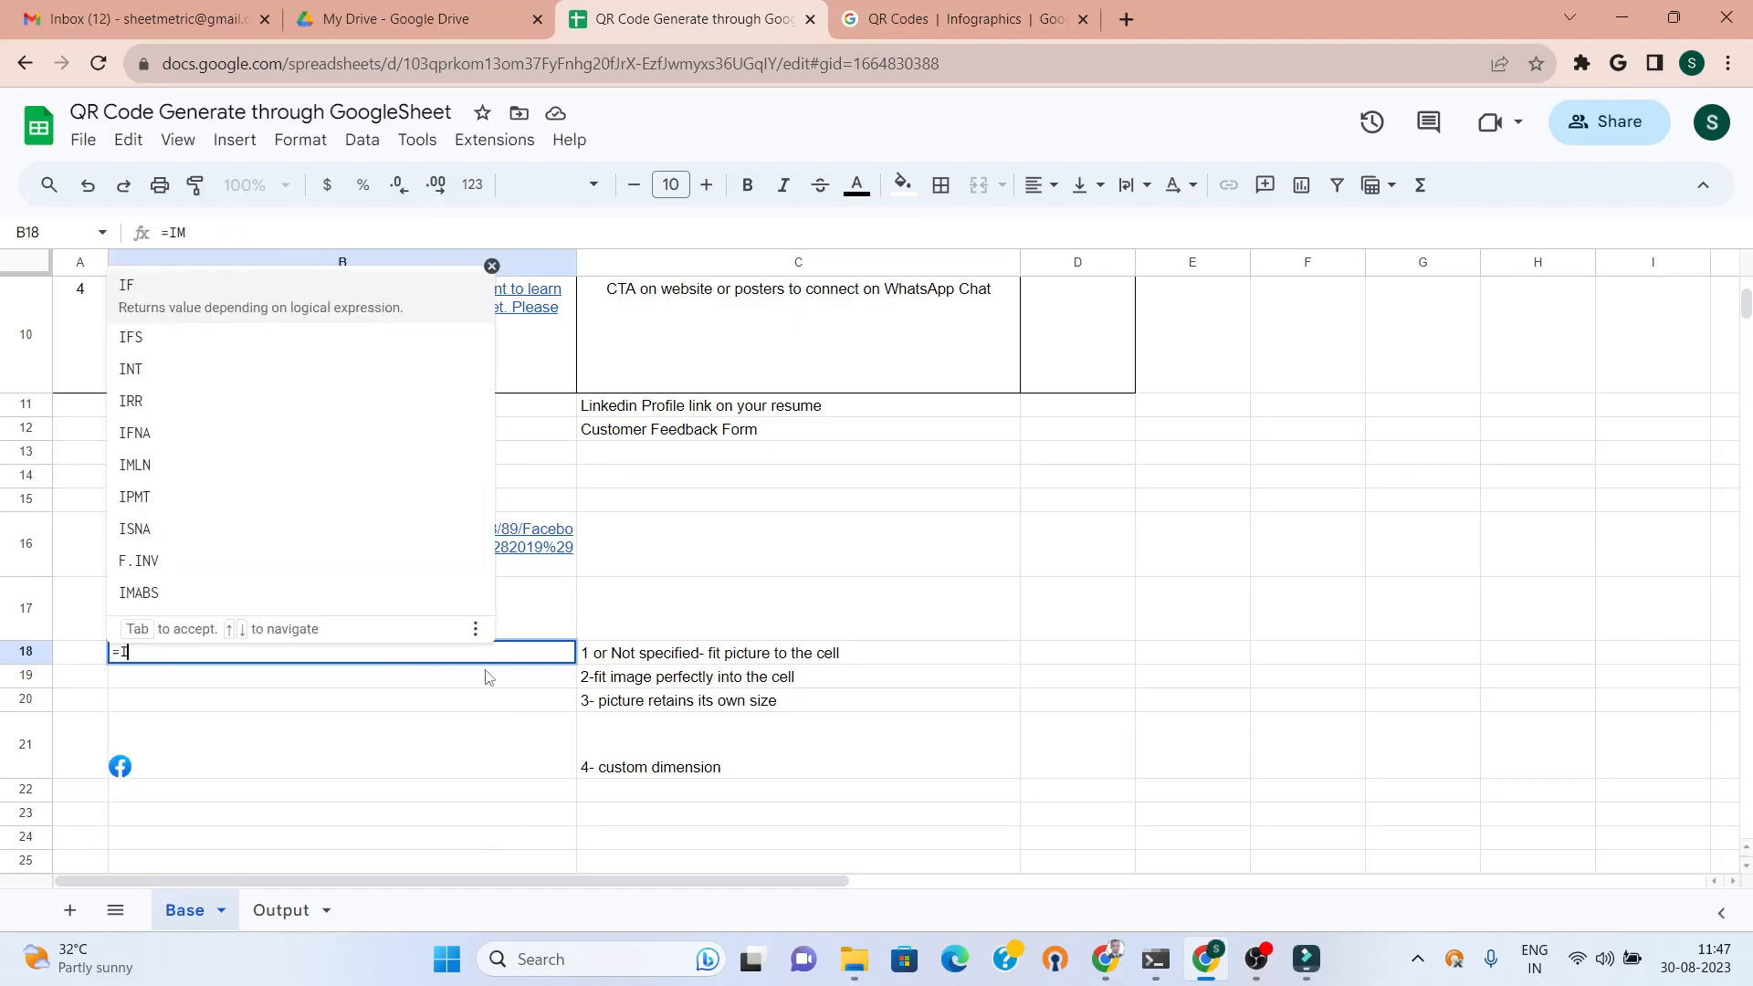
{"action": "key", "text": "Up"}
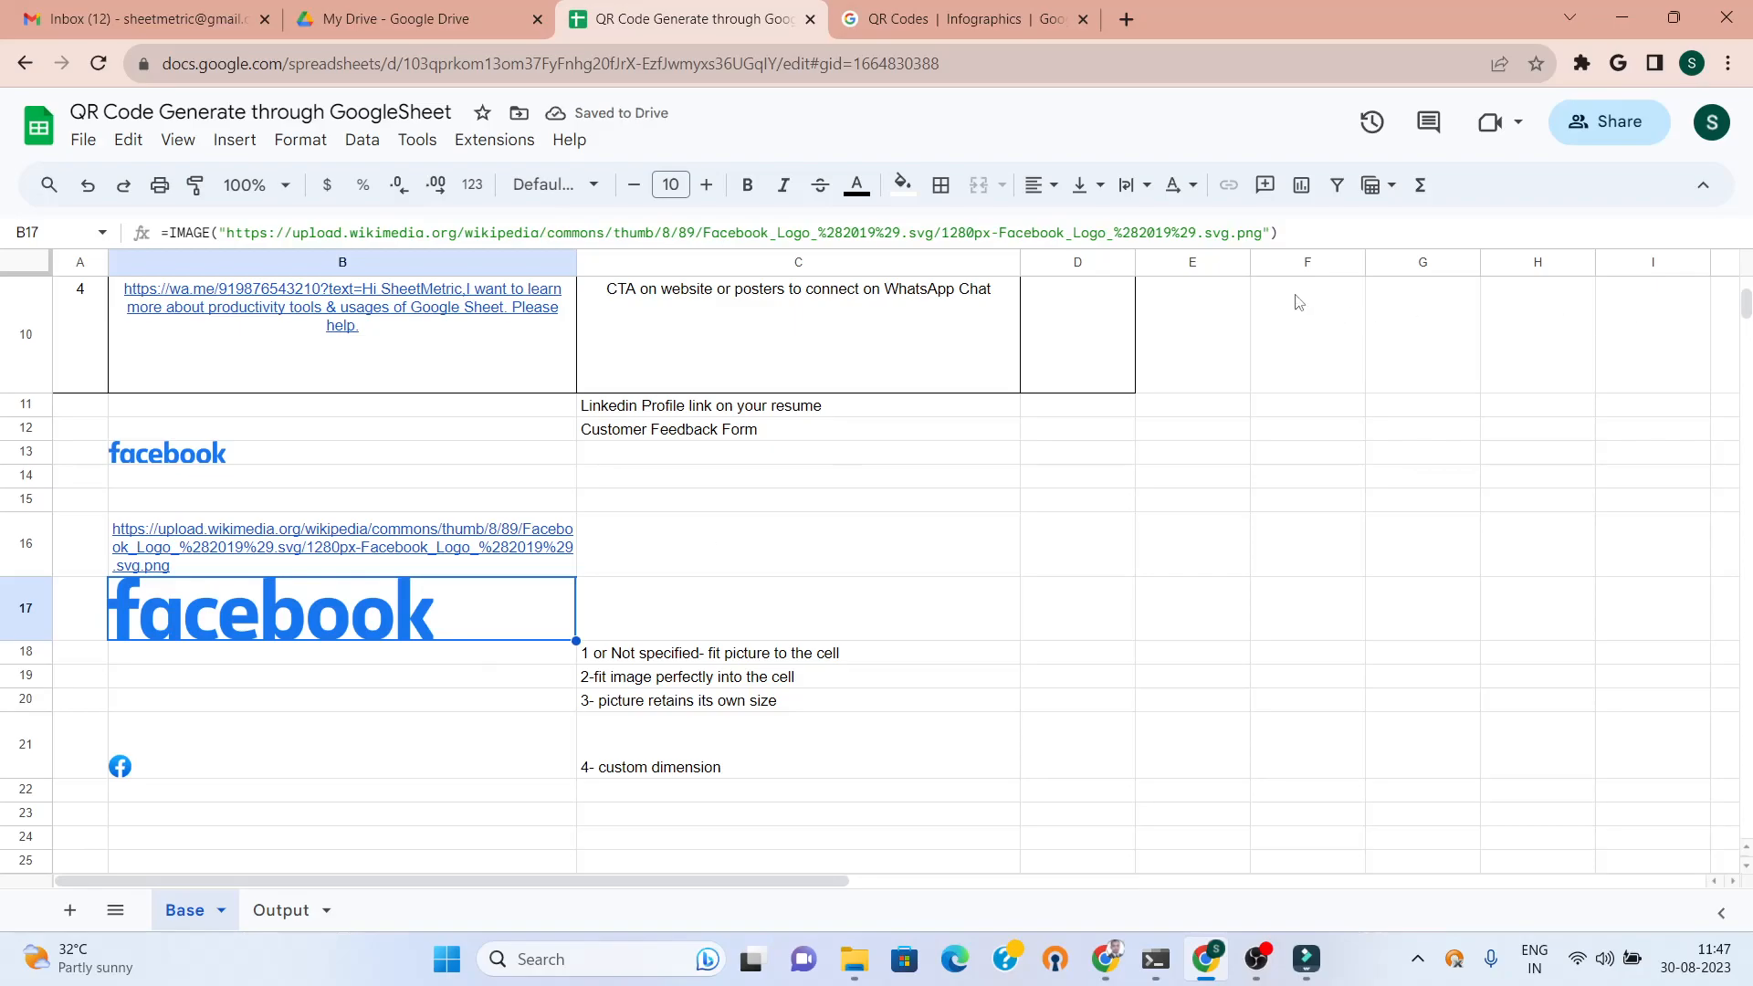
{"action": "left_click", "coordinate": [1274, 234]}
{"action": "left_click_drag", "start_coordinate": [1274, 234], "coordinate": [107, 261]}
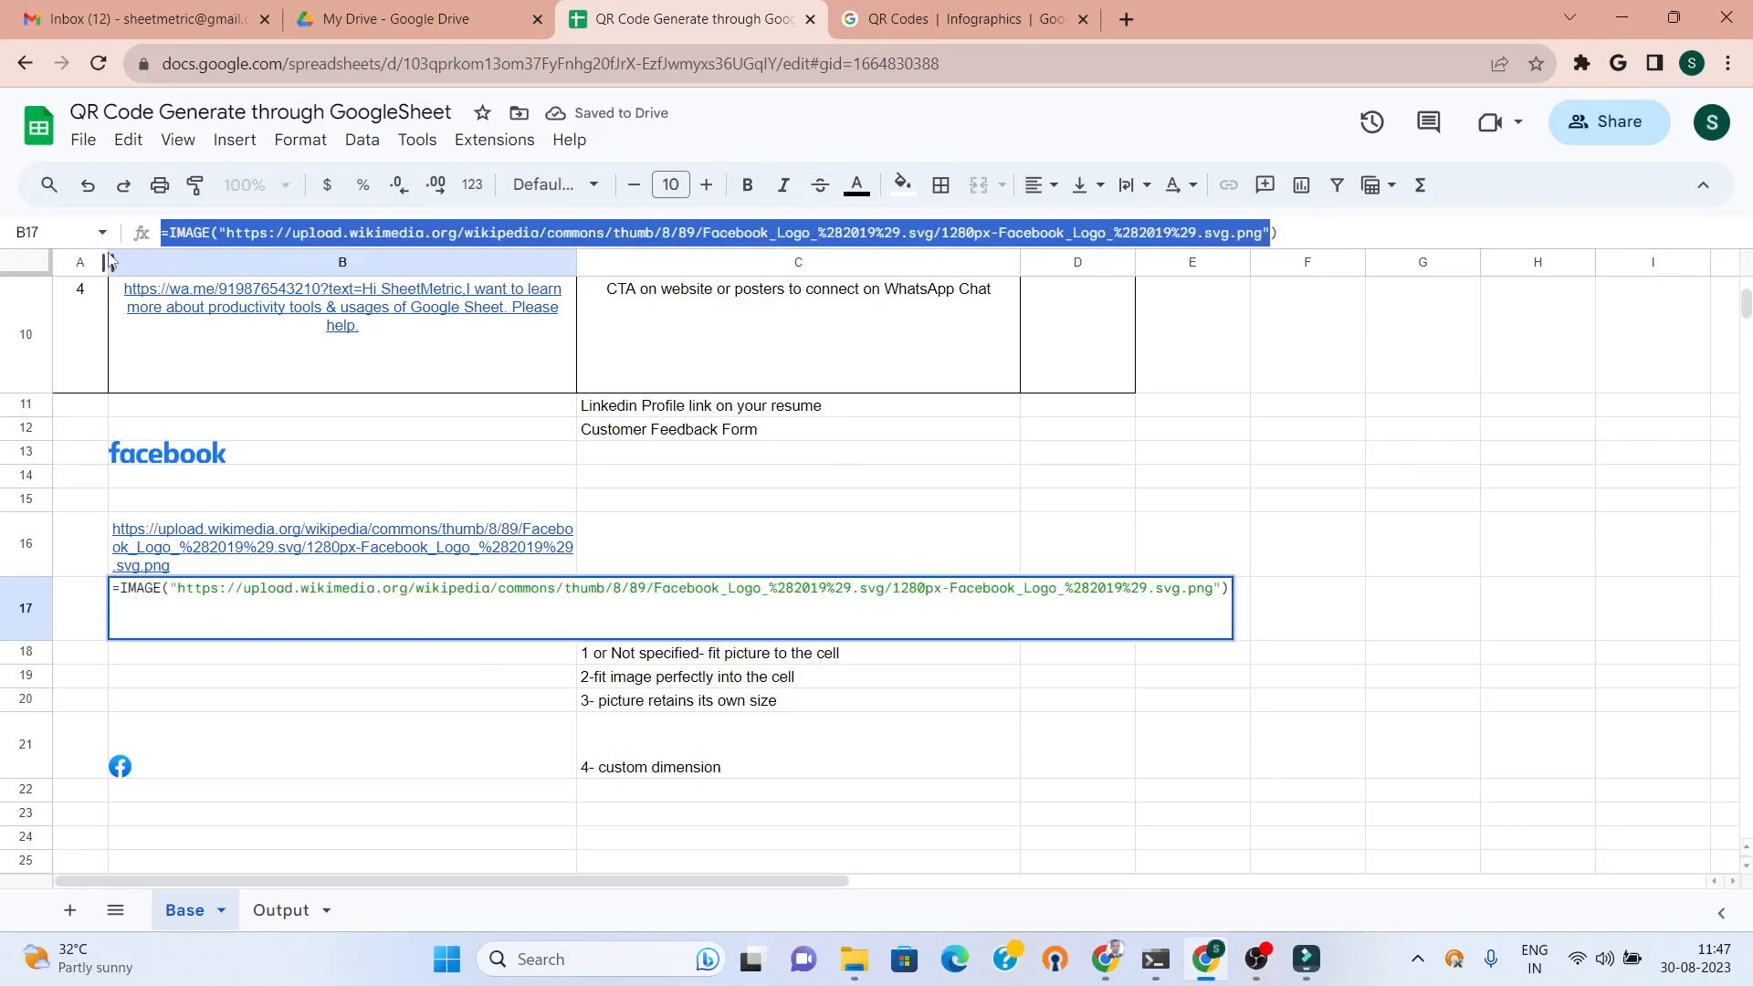
{"action": "left_click", "coordinate": [235, 659]}
{"action": "left_click", "coordinate": [463, 627]}
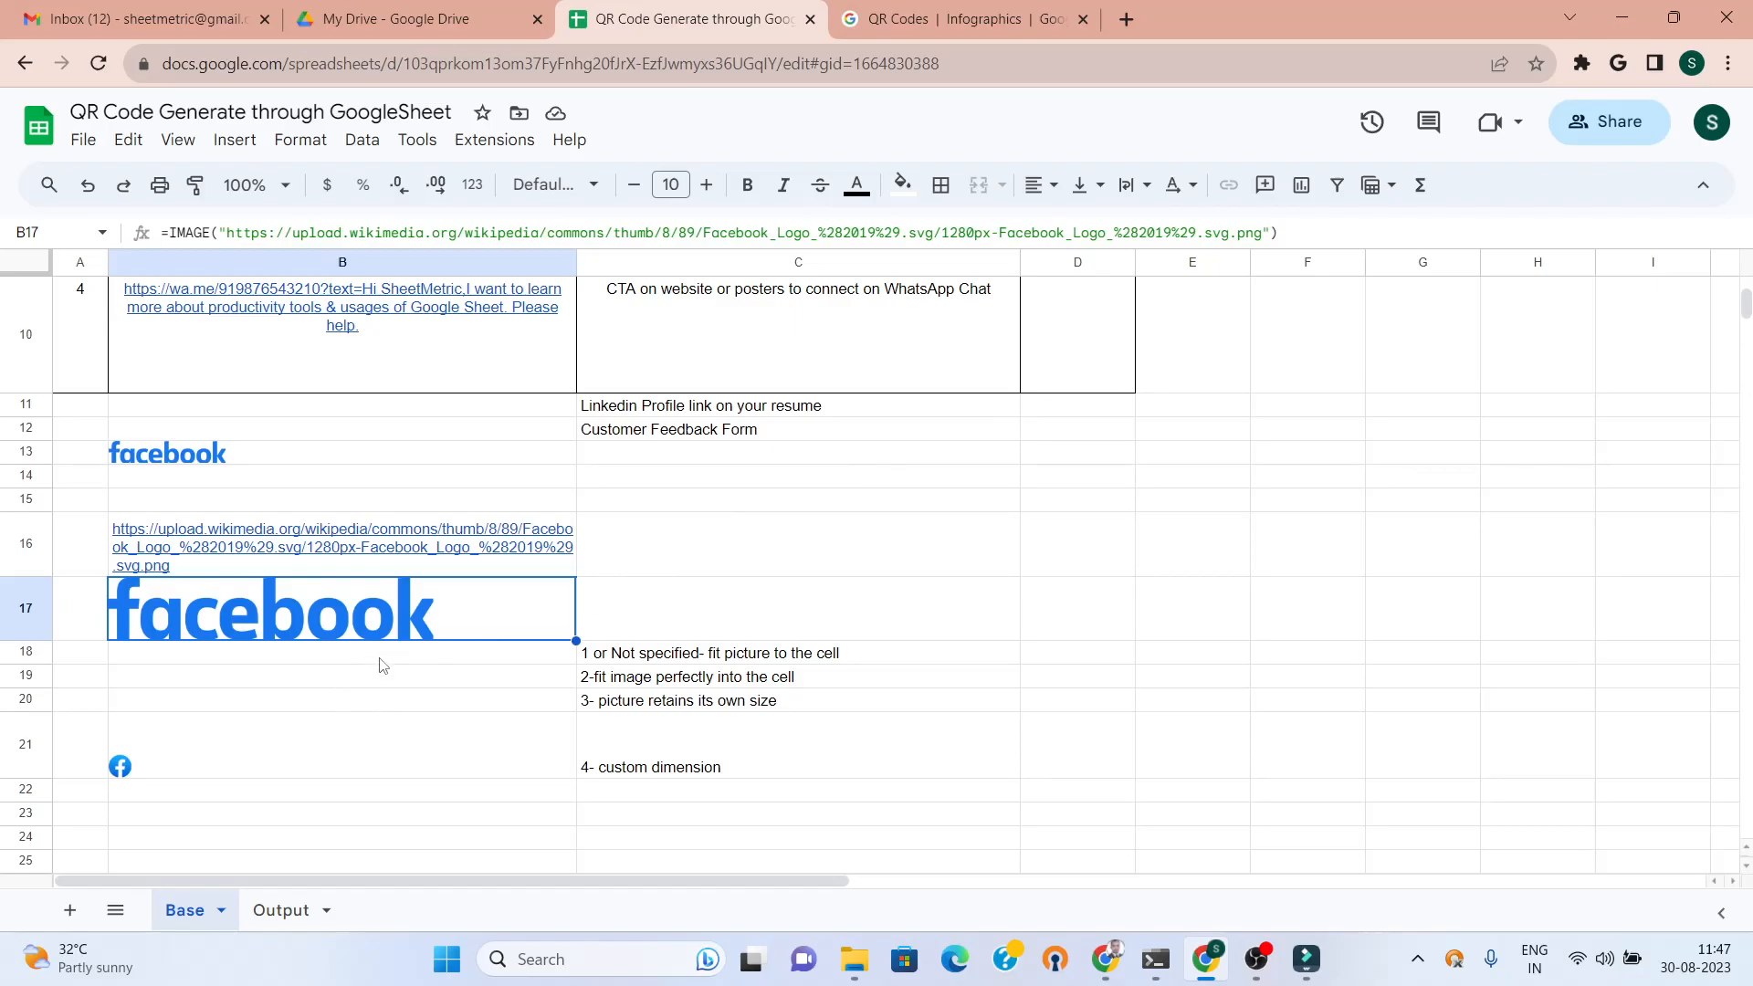
{"action": "left_click", "coordinate": [361, 684]}
{"action": "double_click", "coordinate": [362, 684]}
{"action": "type", "text": "="}
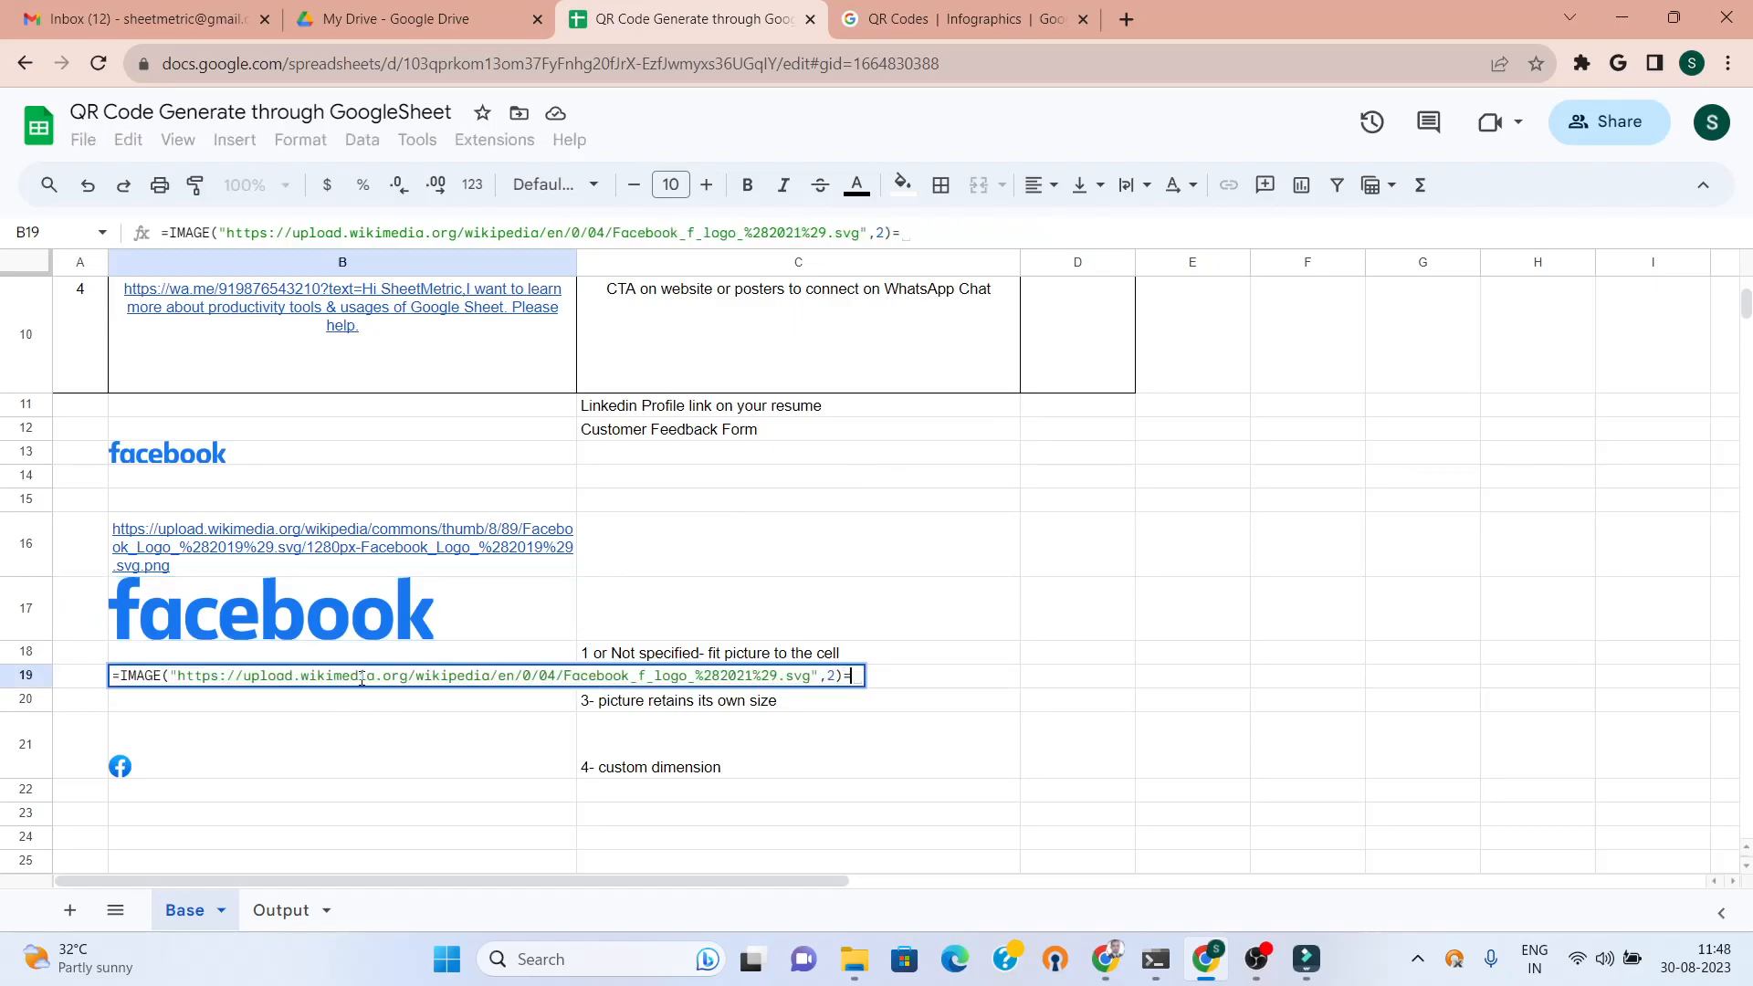
{"action": "key", "text": "BackSpace"}
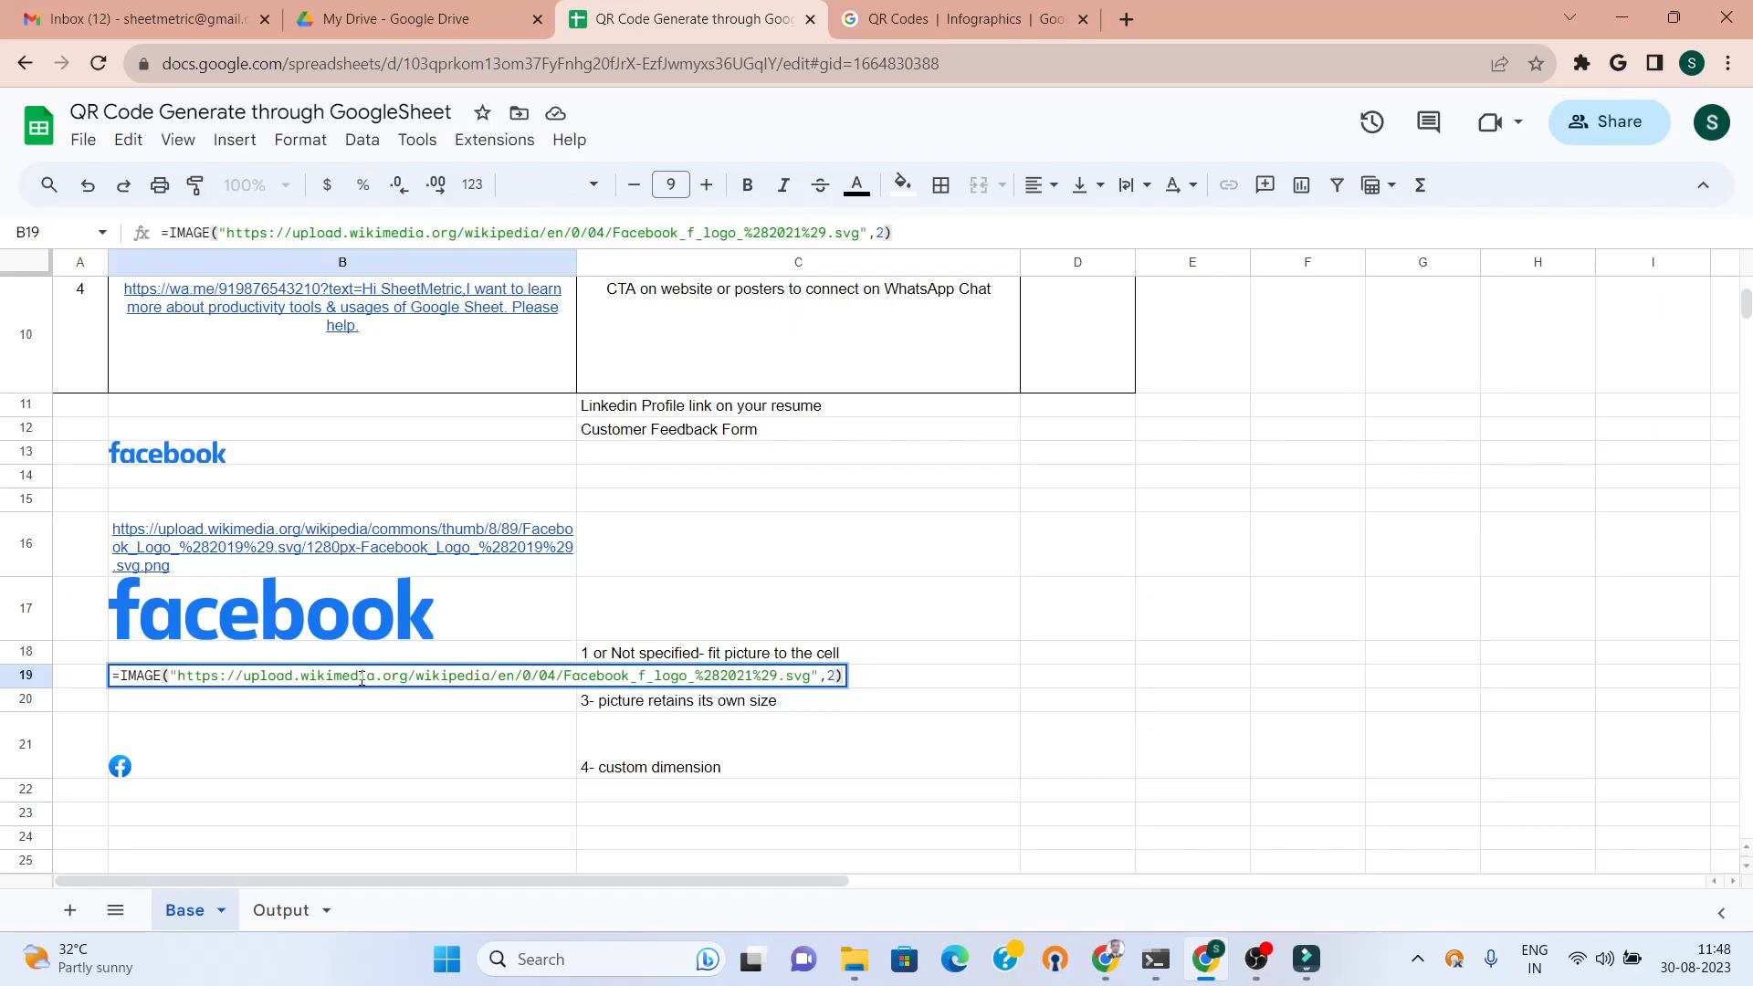
{"action": "key", "text": "Escape"}
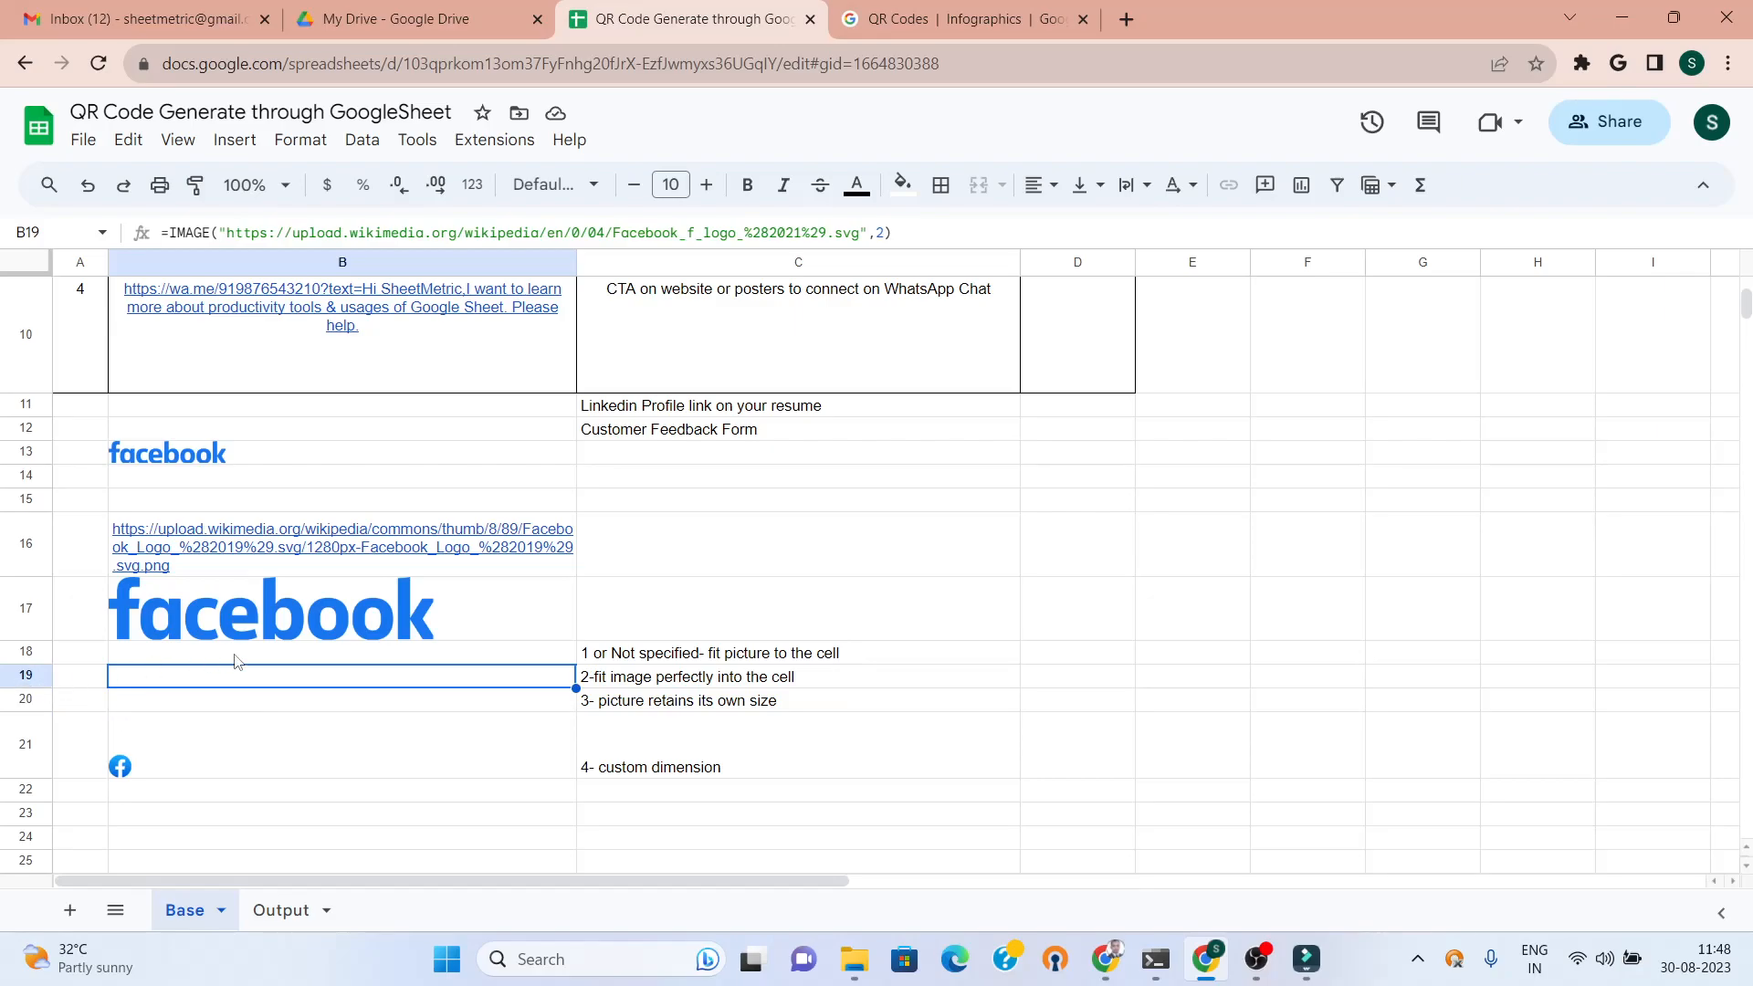
- Copy the IMAGE formula text of the Facebook logo in B17 without its closing parenthesis
{"action": "key", "text": "Up"}
{"action": "key", "text": "Up"}
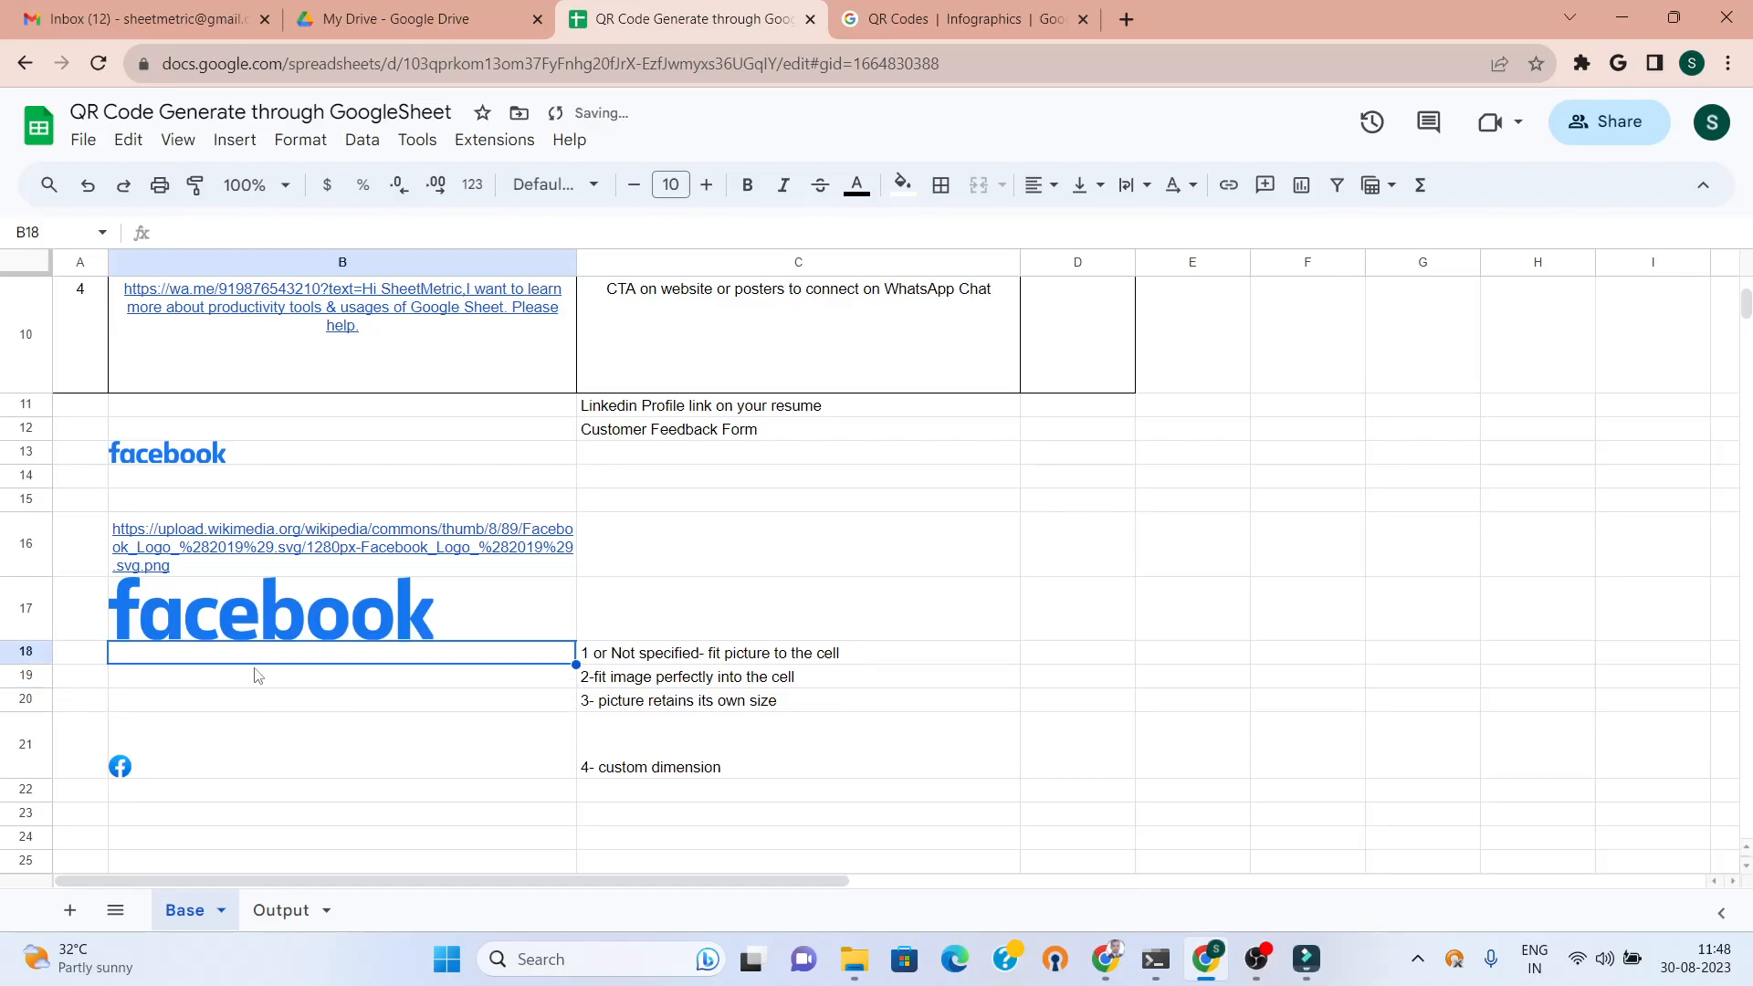
{"action": "left_click", "coordinate": [1283, 232]}
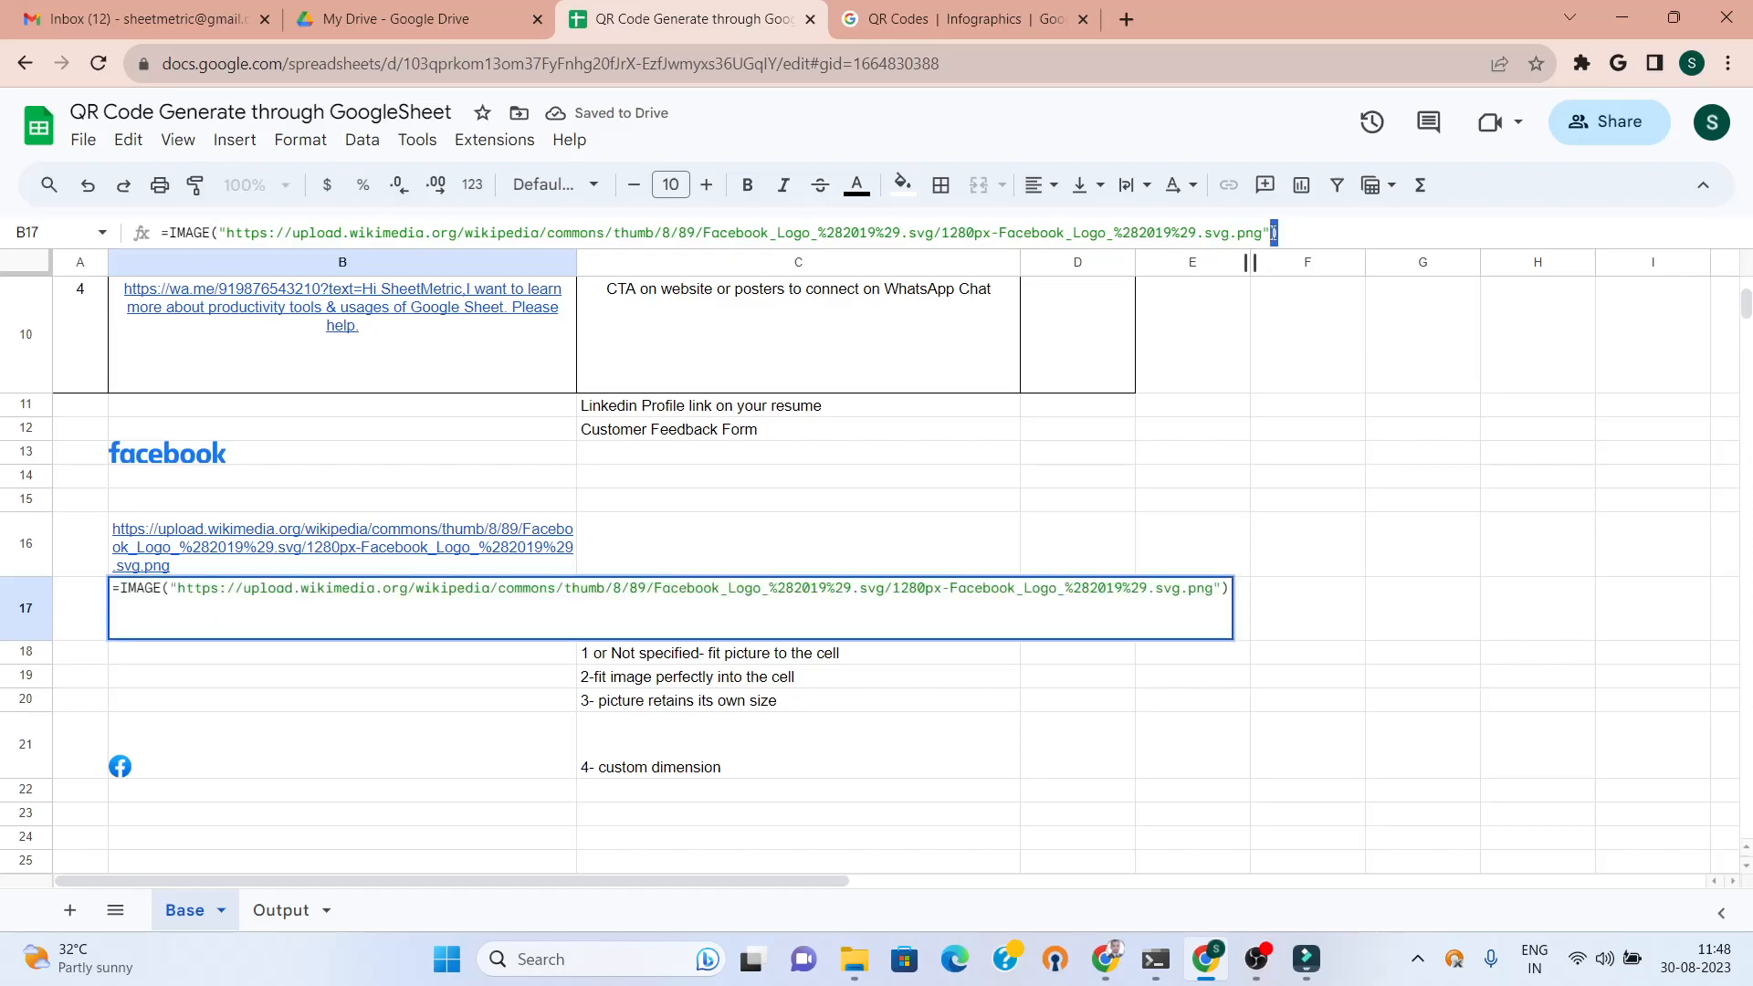
{"action": "left_click_drag", "start_coordinate": [1277, 232], "coordinate": [158, 245]}
{"action": "key", "text": "ctrl+c"}
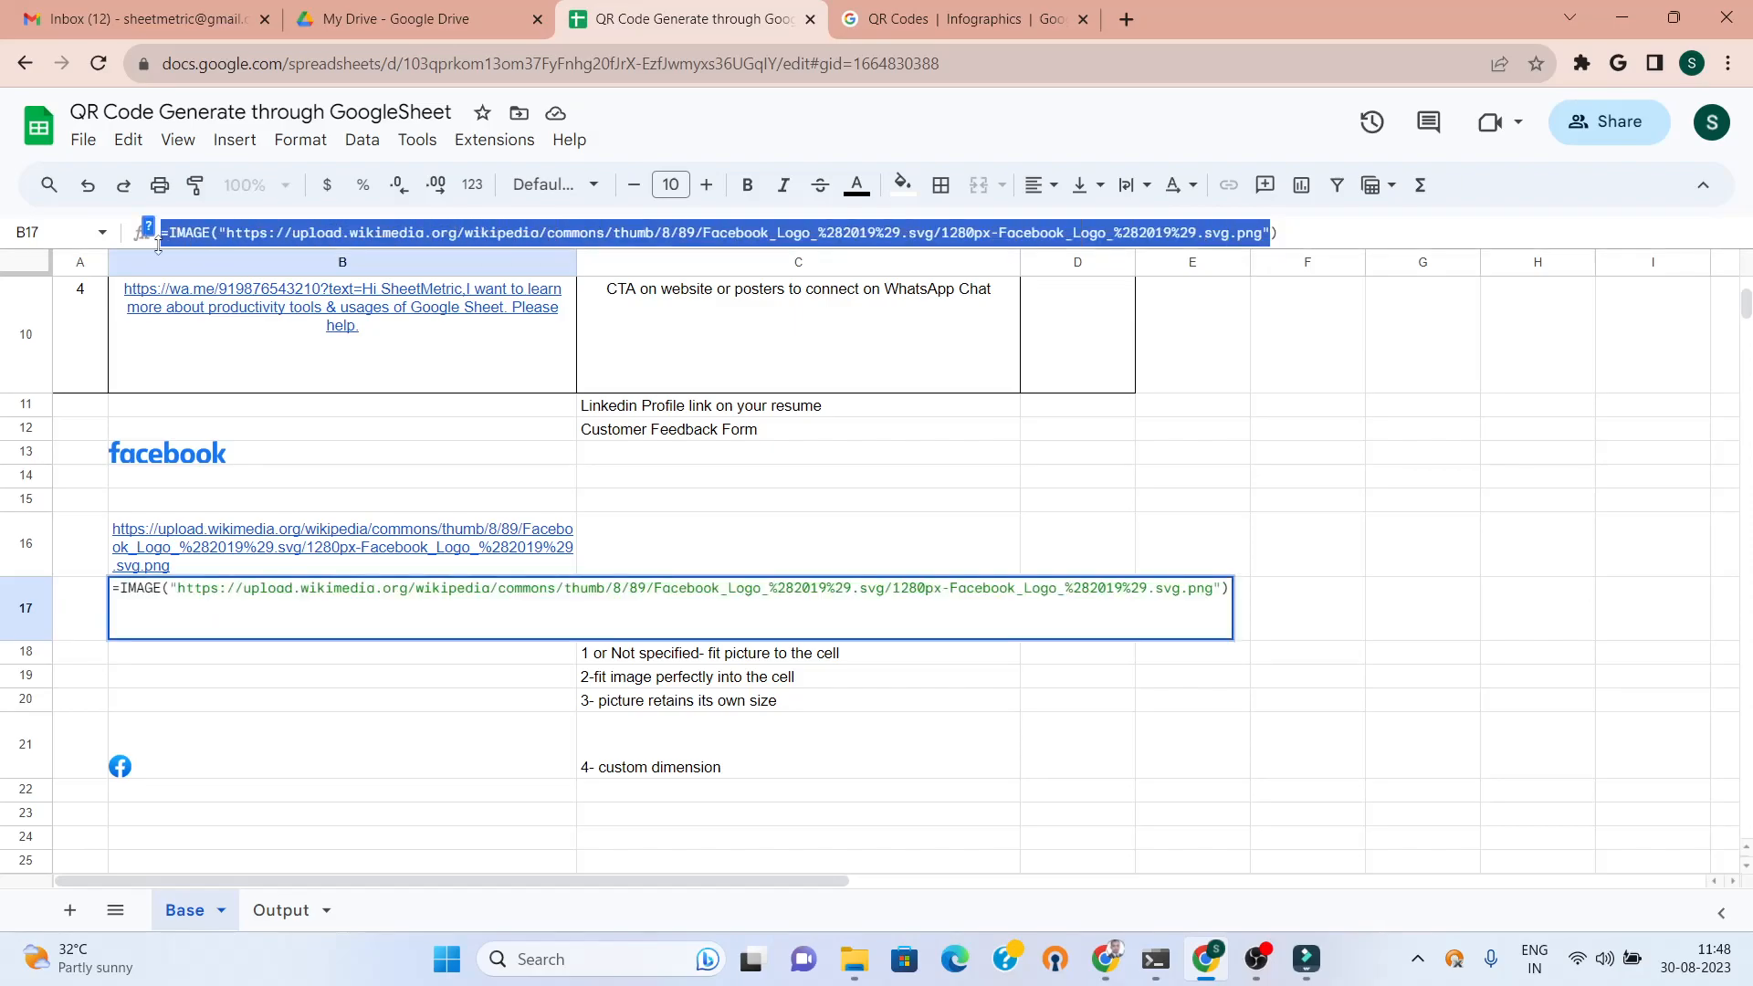
- Paste the copied IMAGE formula into B19, remove the extra equals sign, and complete it with mode argument 2
{"action": "left_click", "coordinate": [193, 683]}
{"action": "type", "text": "="}
{"action": "key", "text": "ctrl+v"}
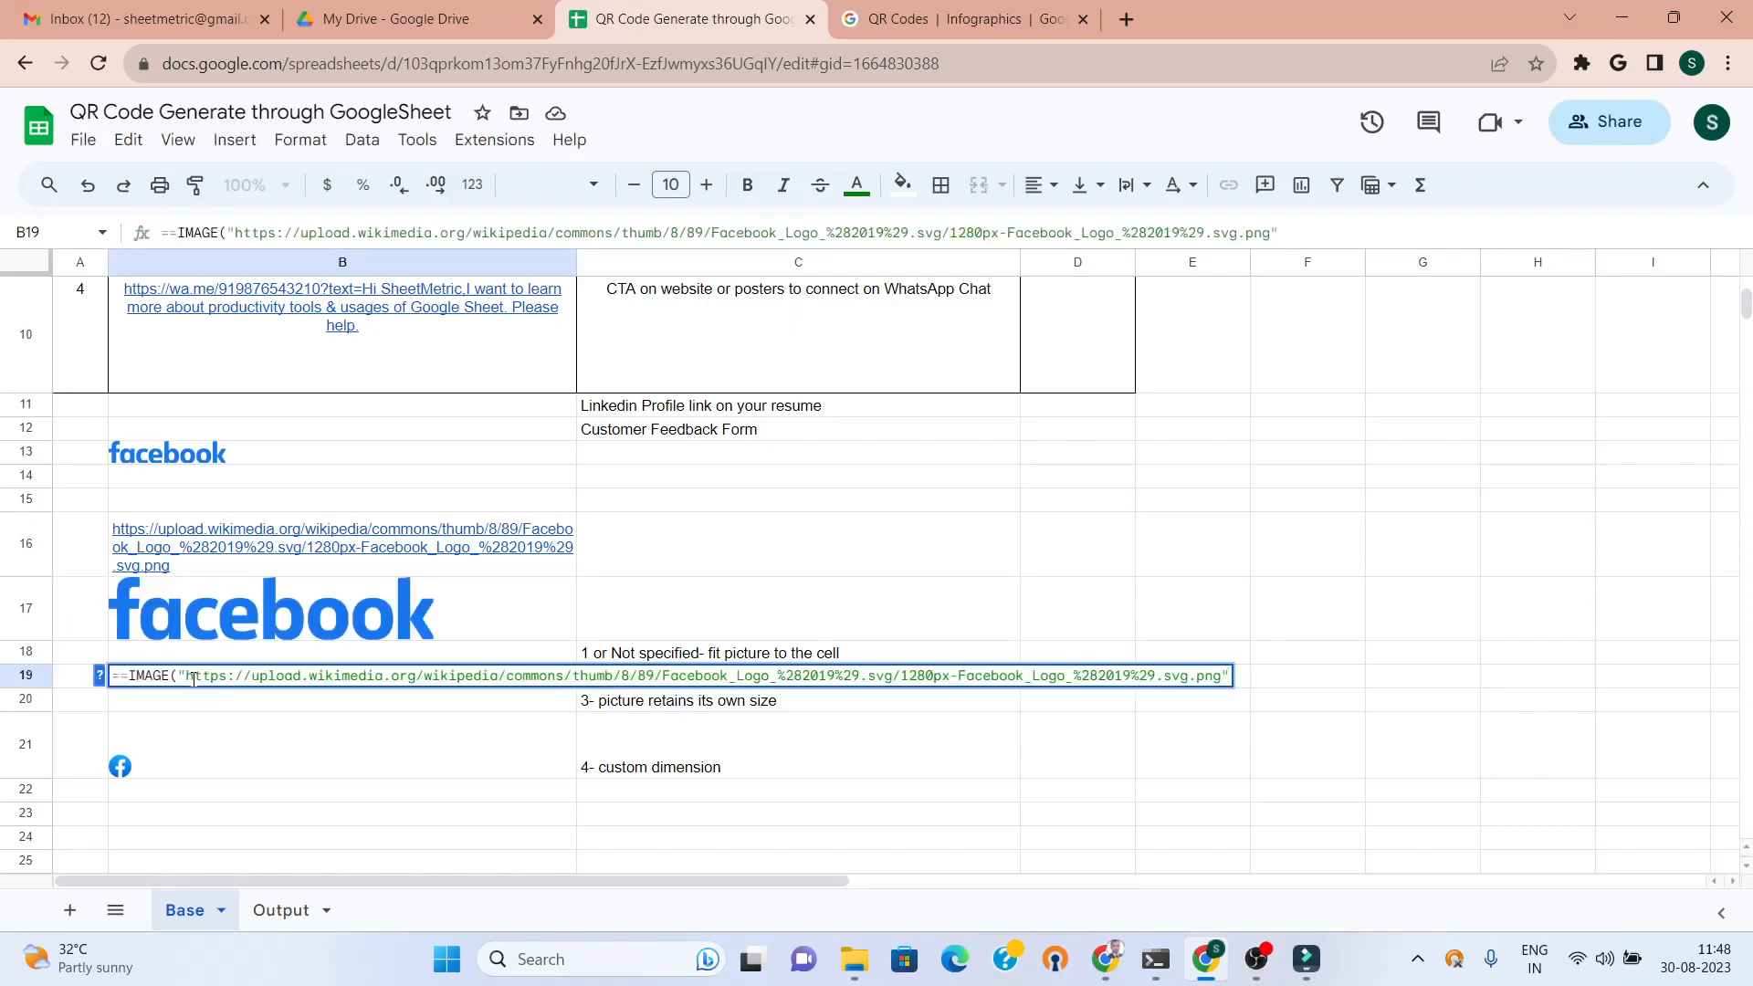
{"action": "type", "text": ",2"}
{"action": "left_click", "coordinate": [123, 675]}
{"action": "type", "text": "=_"}
{"action": "key", "text": "BackSpace"}
{"action": "key", "text": "BackSpace"}
{"action": "key", "text": "BackSpace"}
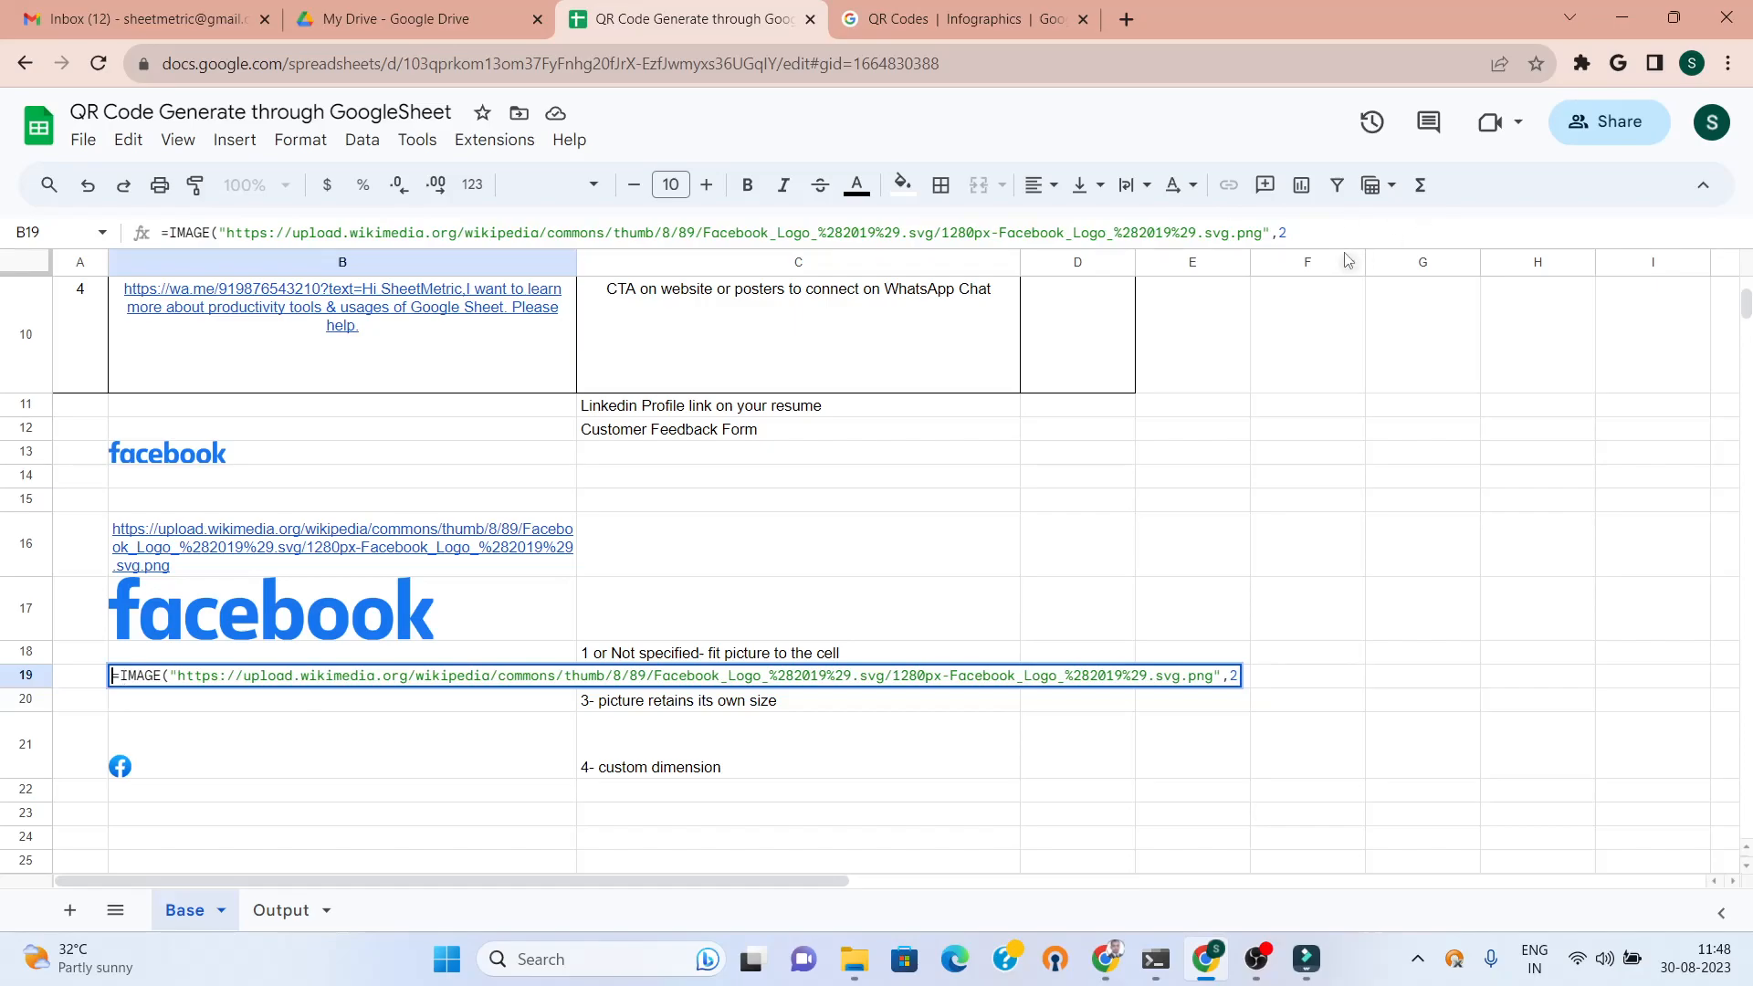
{"action": "left_click", "coordinate": [1330, 237]}
{"action": "type", "text": ")"}
{"action": "key", "text": "Return"}
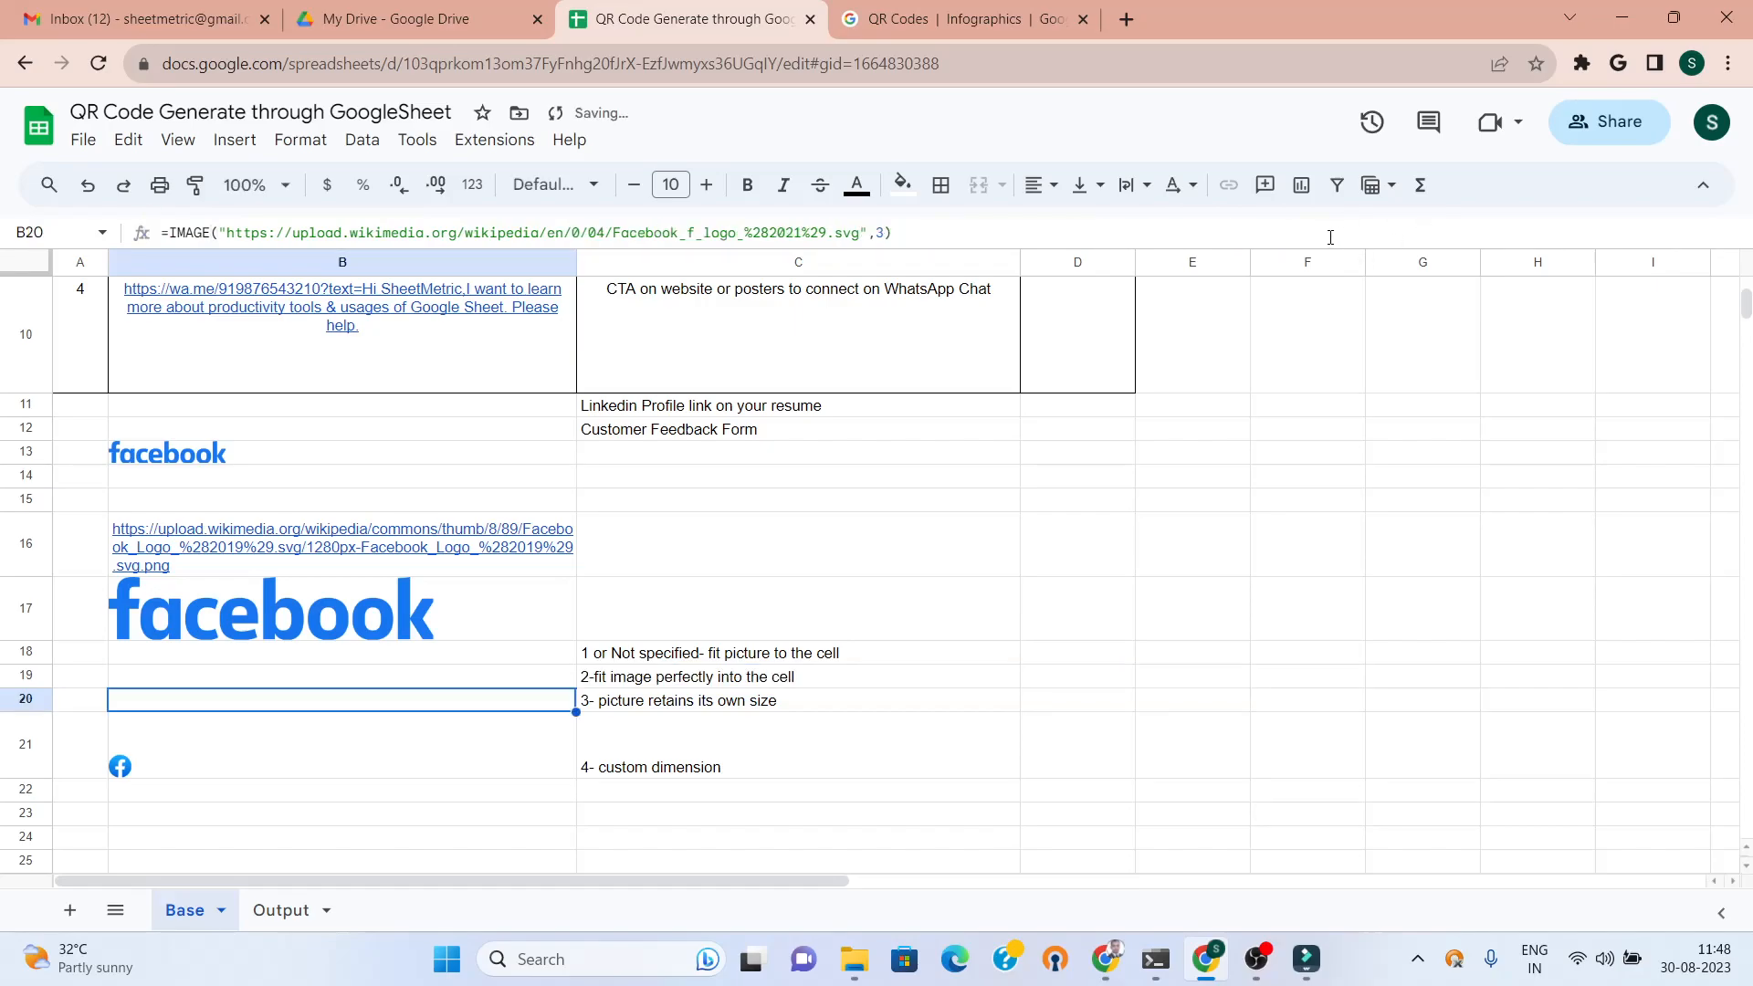
- Fill the Facebook logo IMAGE formula from B19 down into B20
{"action": "key", "text": "Right"}
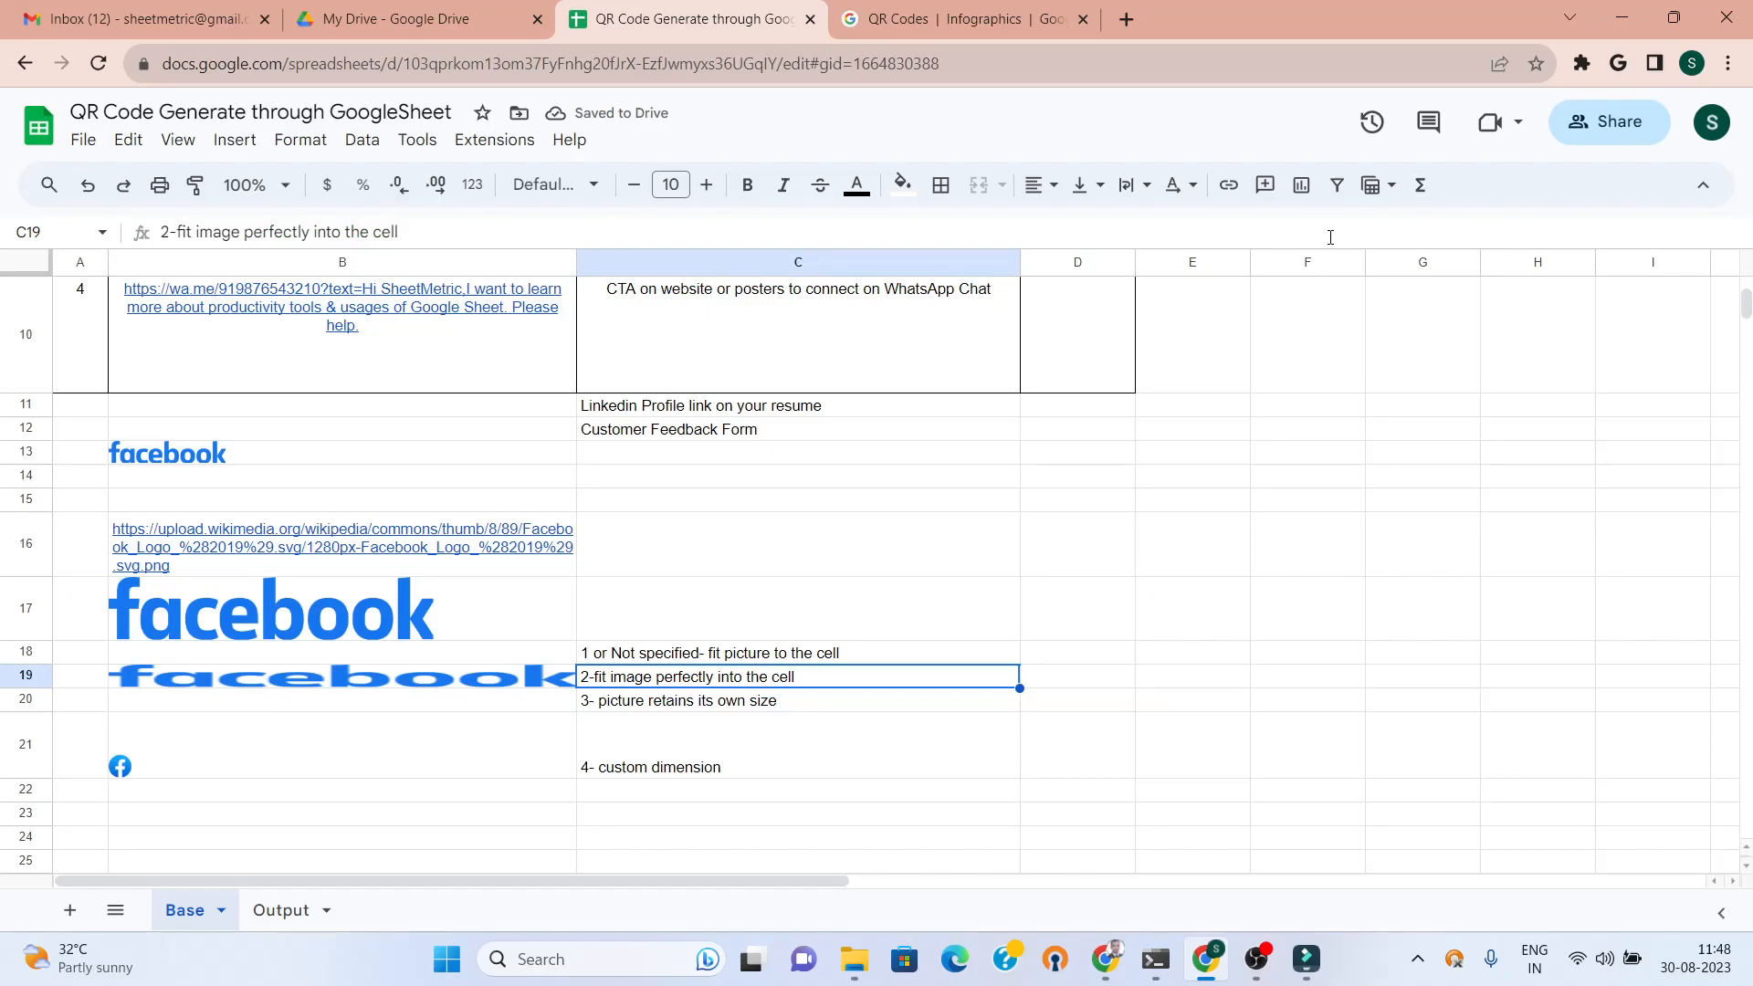
{"action": "key", "text": "Left"}
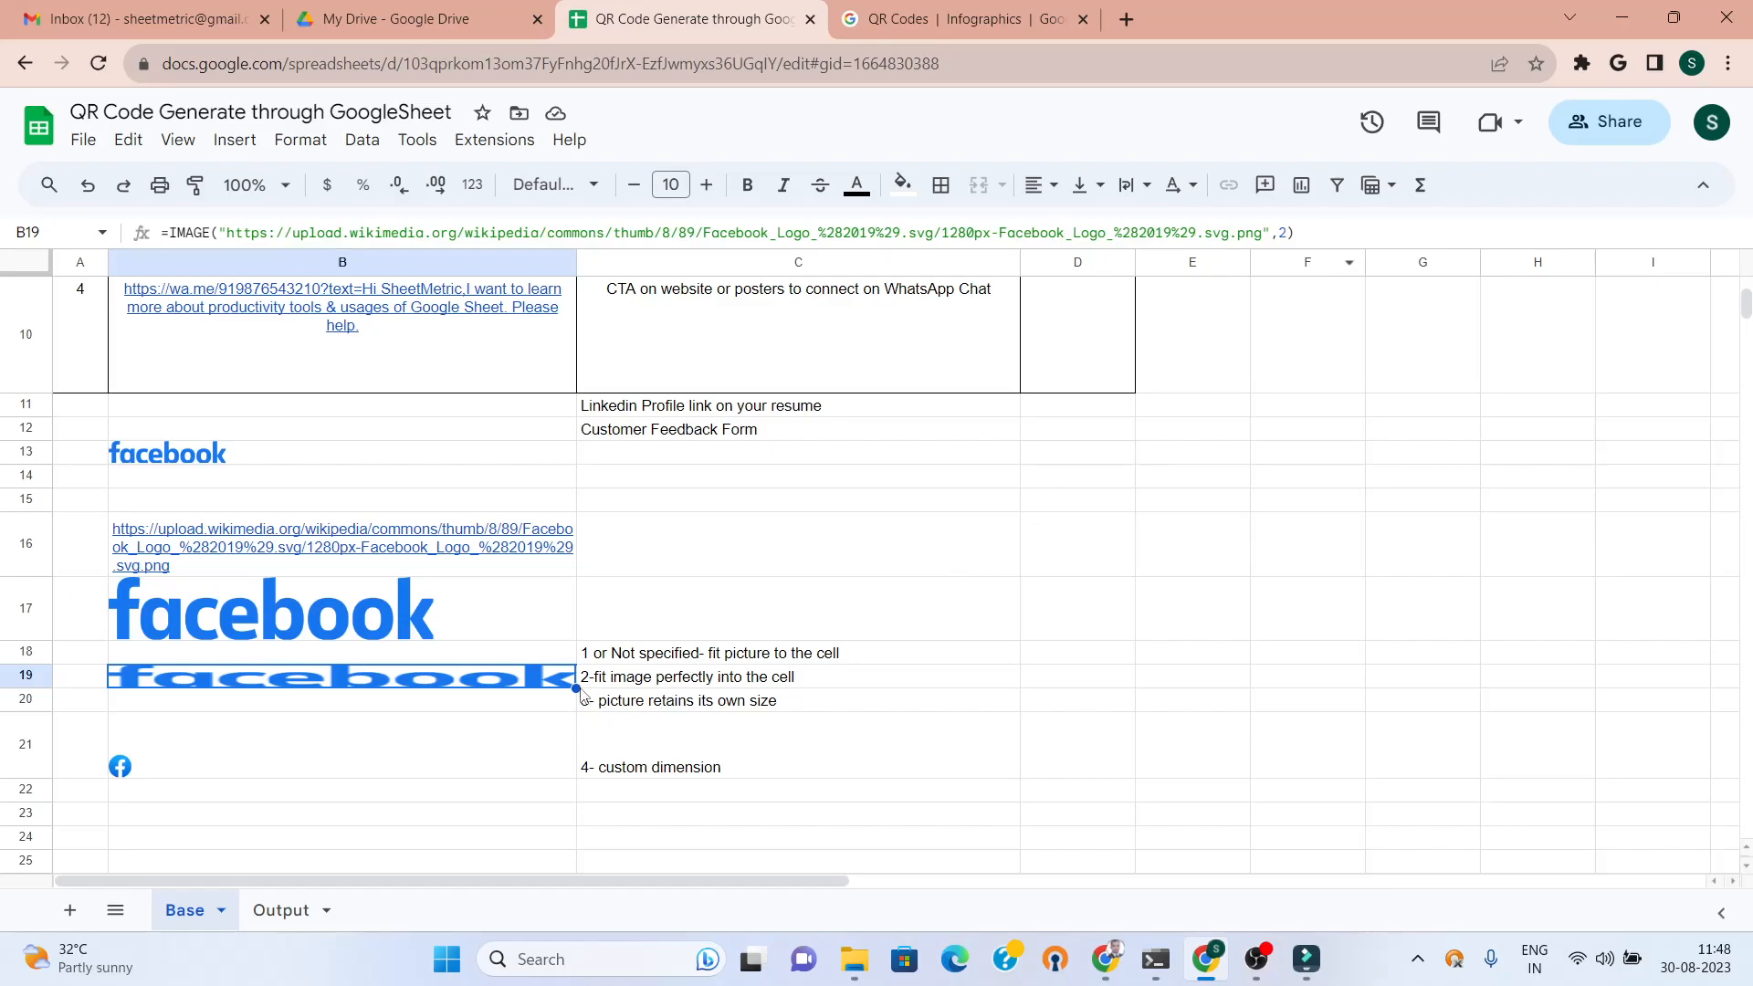
{"action": "left_click_drag", "start_coordinate": [577, 688], "coordinate": [578, 705]}
{"action": "left_click", "coordinate": [539, 708]}
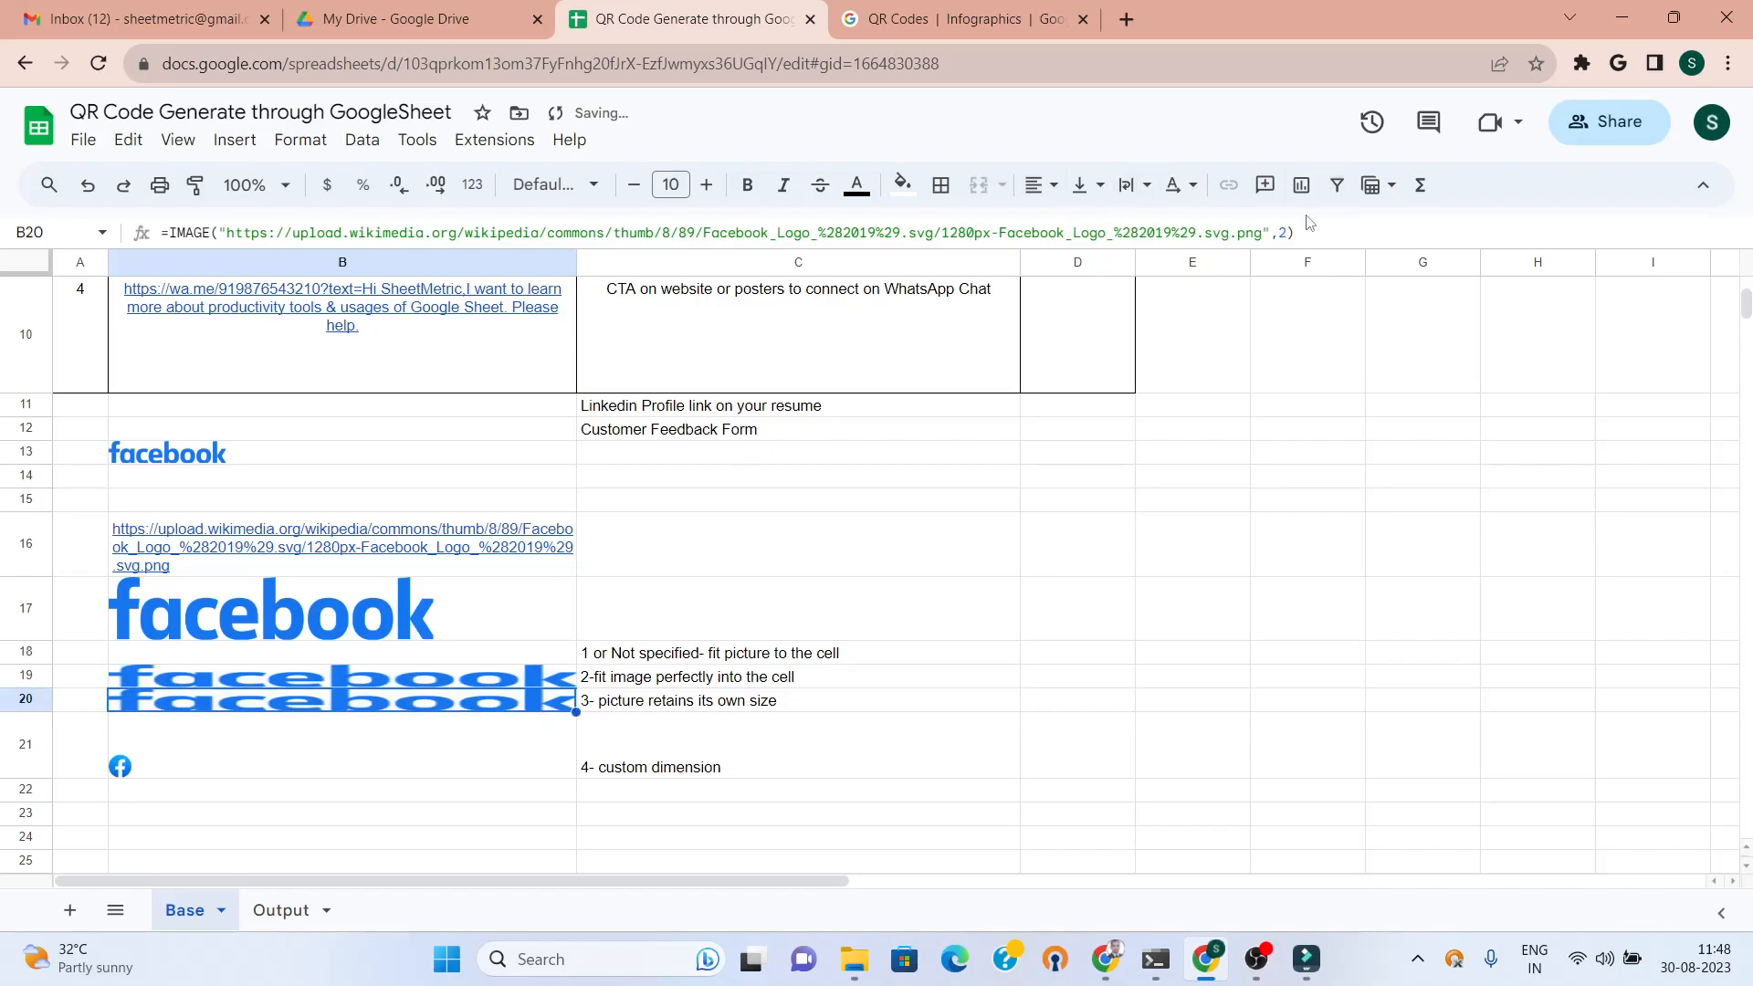
- Change the mode argument of the B20 IMAGE formula to 3 and make row 20 taller
{"action": "left_click", "coordinate": [1282, 232]}
{"action": "key", "text": "Delete"}
{"action": "type", "text": "3"}
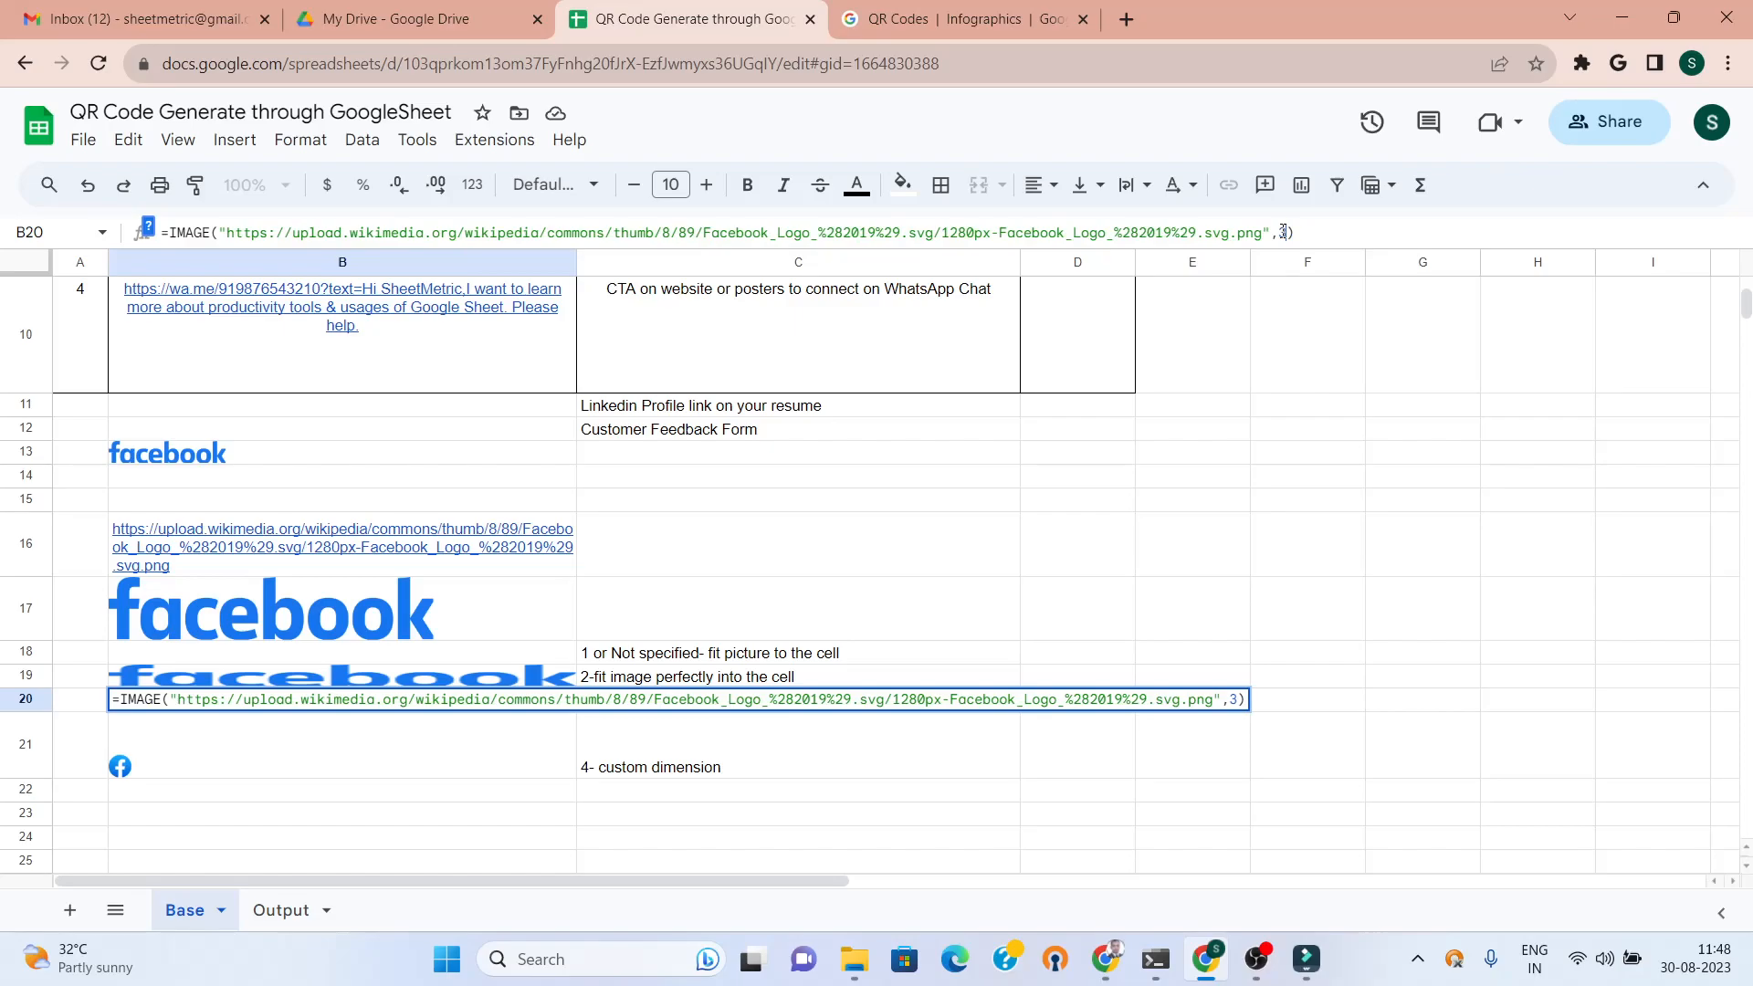
{"action": "key", "text": "Return"}
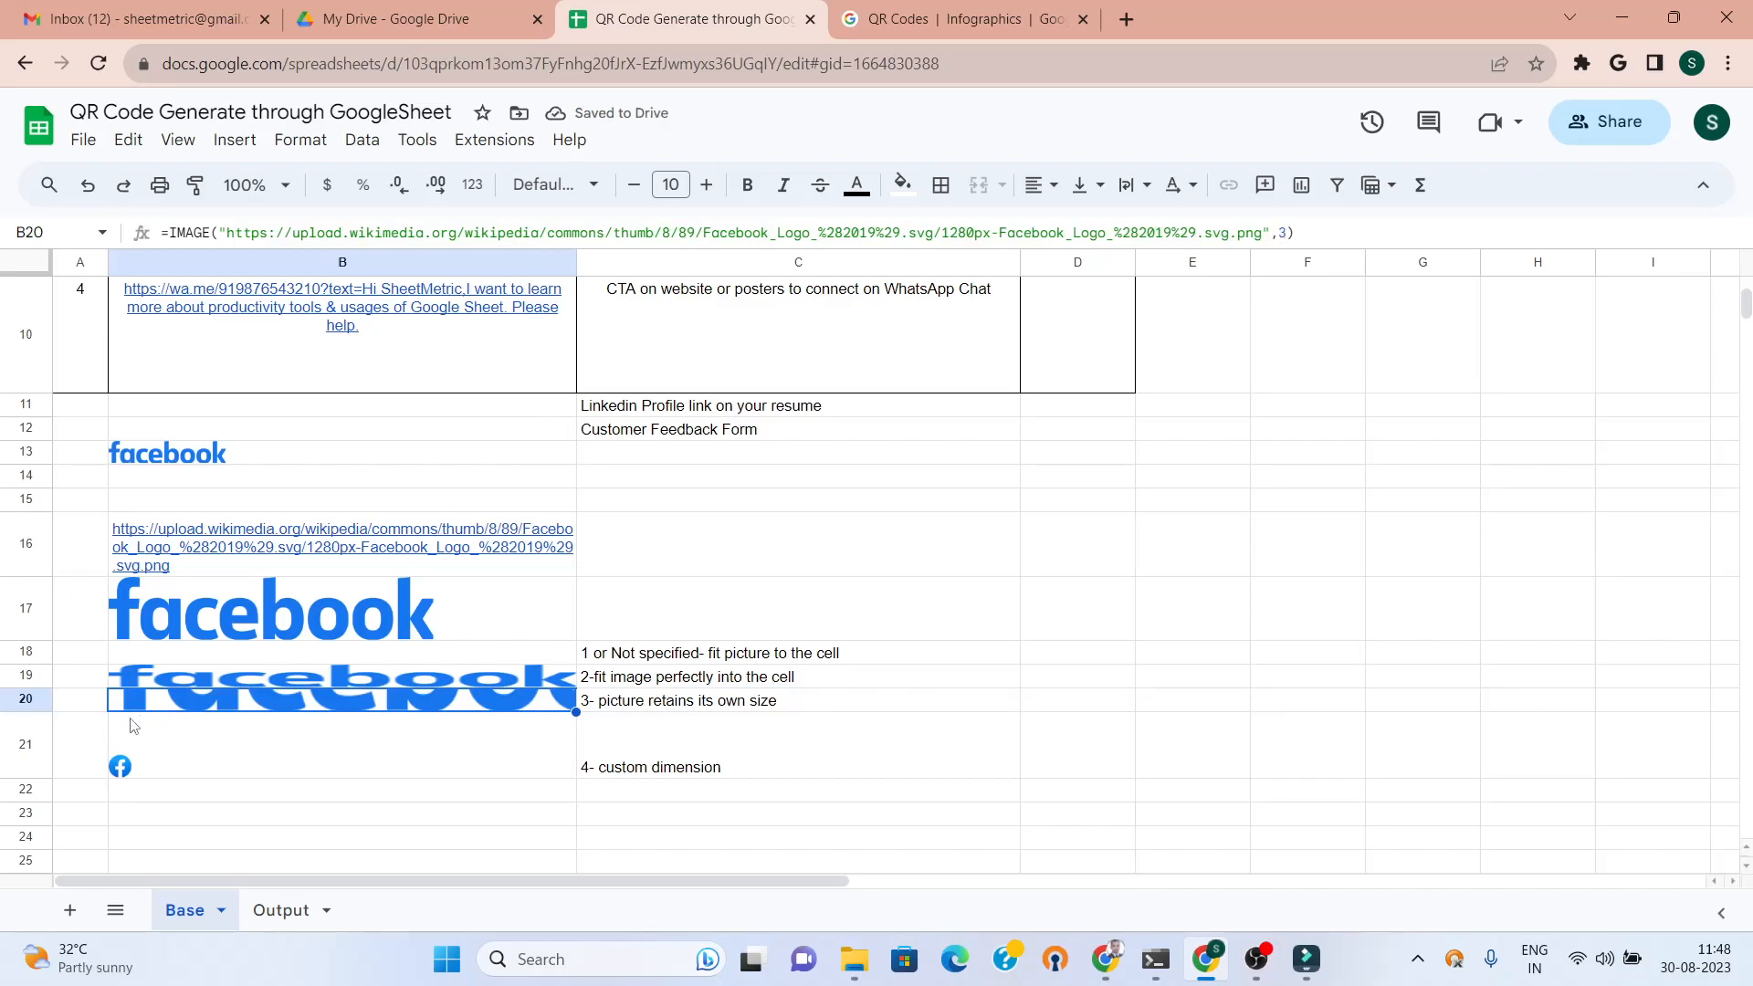
{"action": "left_click_drag", "start_coordinate": [25, 712], "coordinate": [25, 736]}
{"action": "left_click_drag", "start_coordinate": [26, 756], "coordinate": [41, 733]}
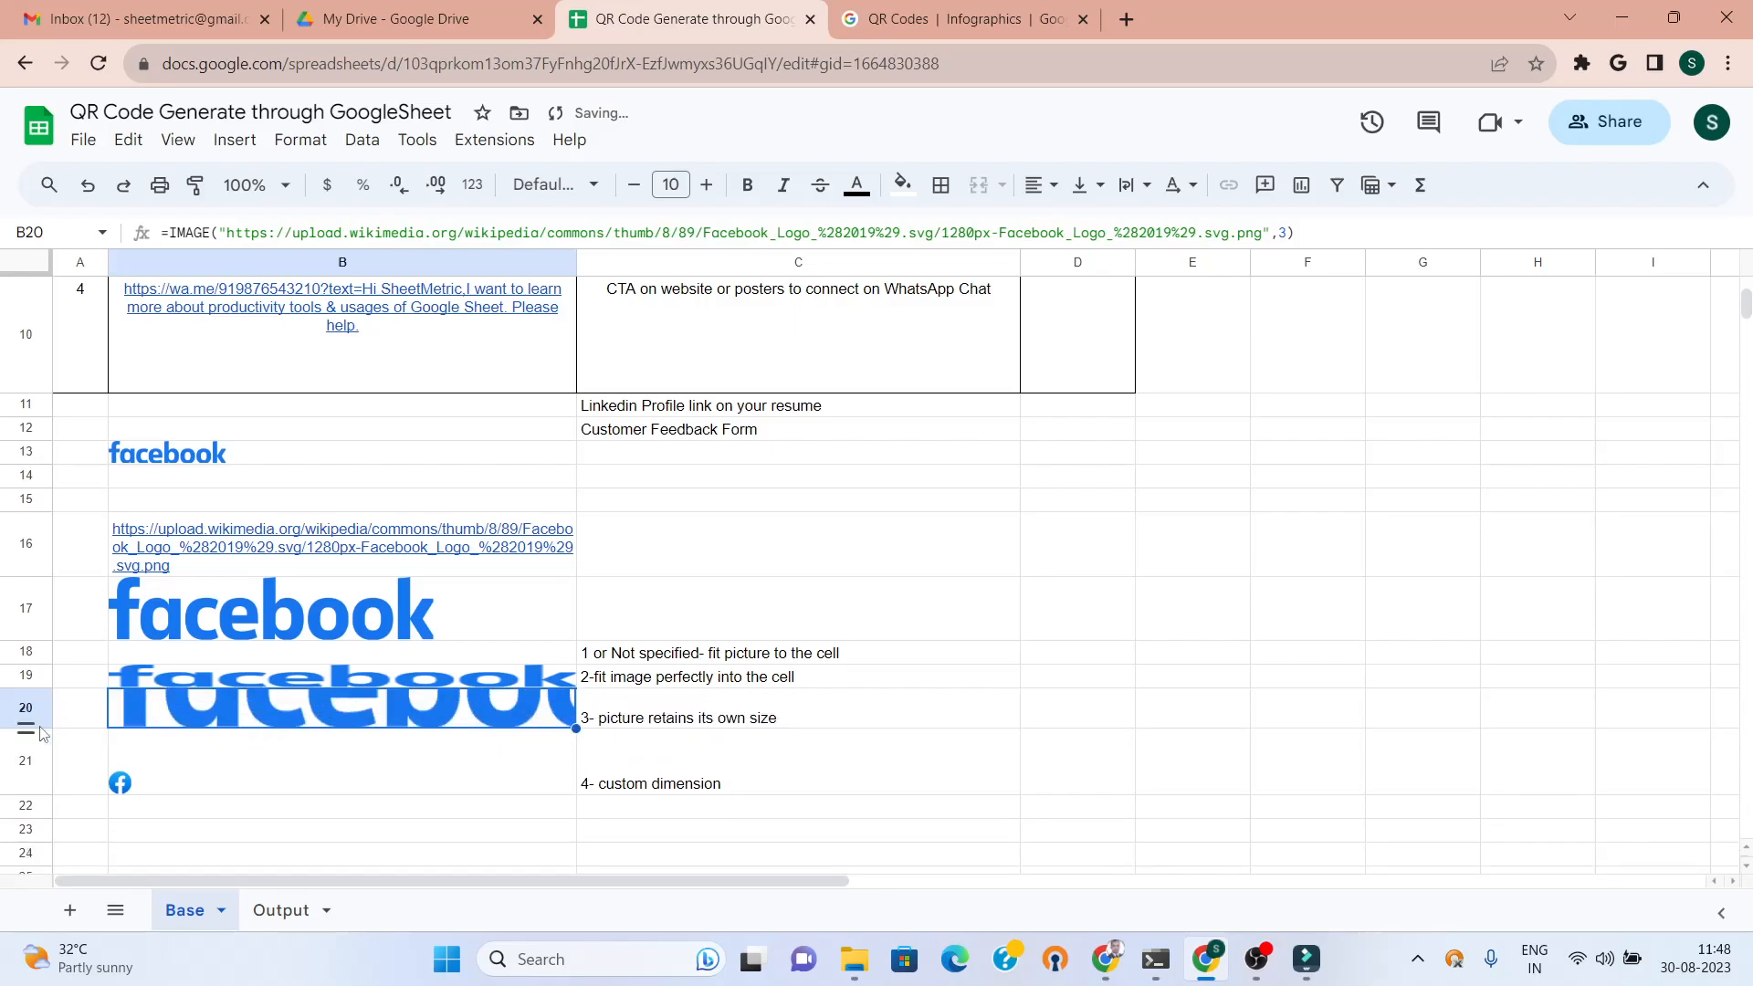
- Clear B21 and replace its content with a copy of the IMAGE formula from B20
{"action": "key", "text": "Down"}
{"action": "key", "text": "Delete"}
{"action": "key", "text": "Up"}
{"action": "key", "text": "ctrl+c"}
{"action": "key", "text": "Down"}
{"action": "key", "text": "ctrl+v"}
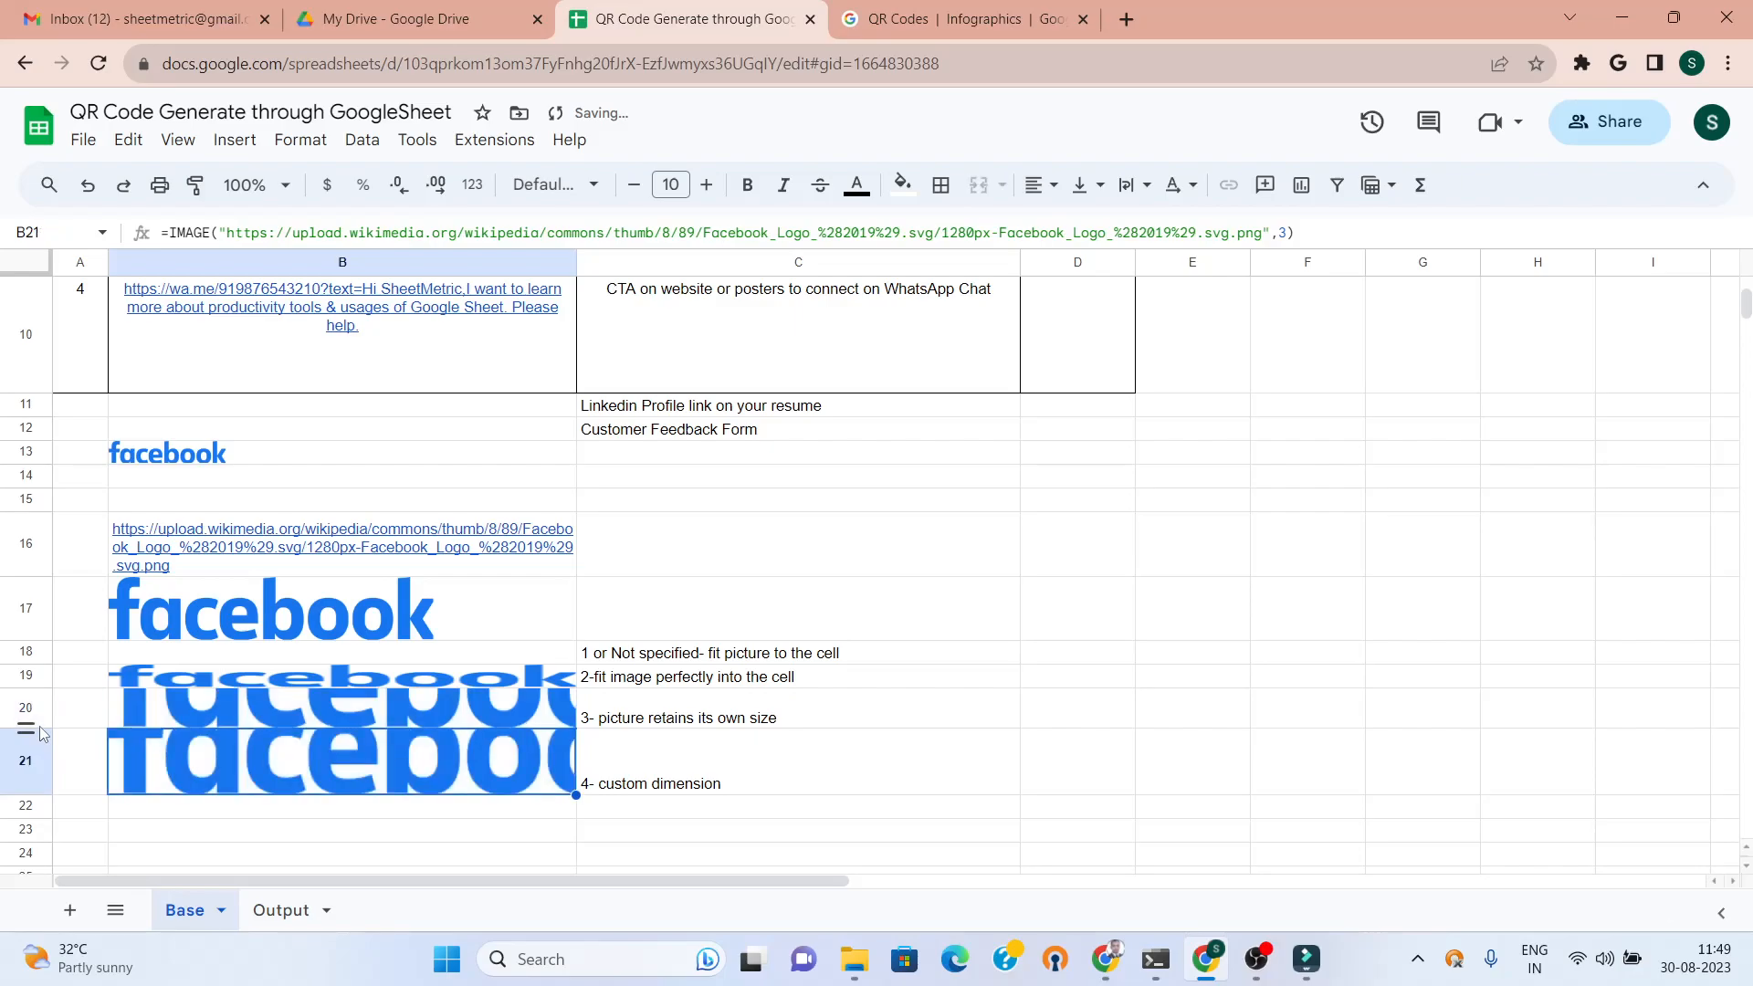
- Change the B21 IMAGE formula to mode 4 with a custom height and width of 10
{"action": "left_click", "coordinate": [1307, 236]}
{"action": "key", "text": "BackSpace"}
{"action": "type", "text": "4,10"}
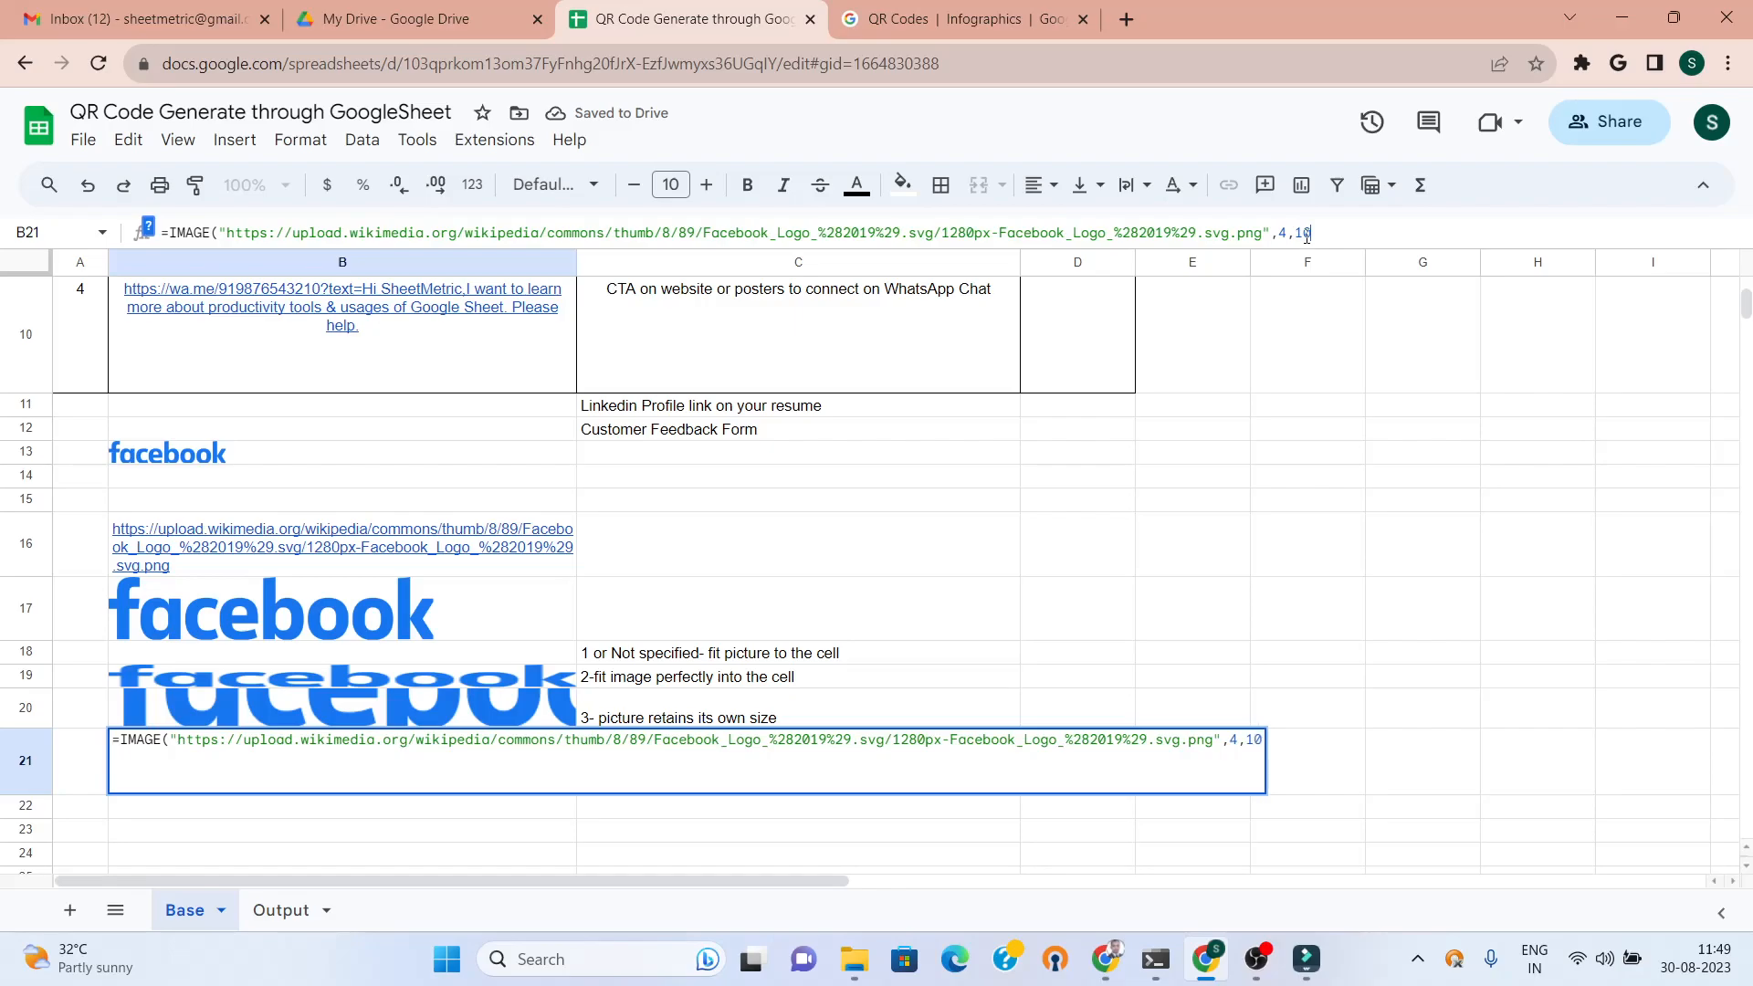
{"action": "type", "text": ",10)"}
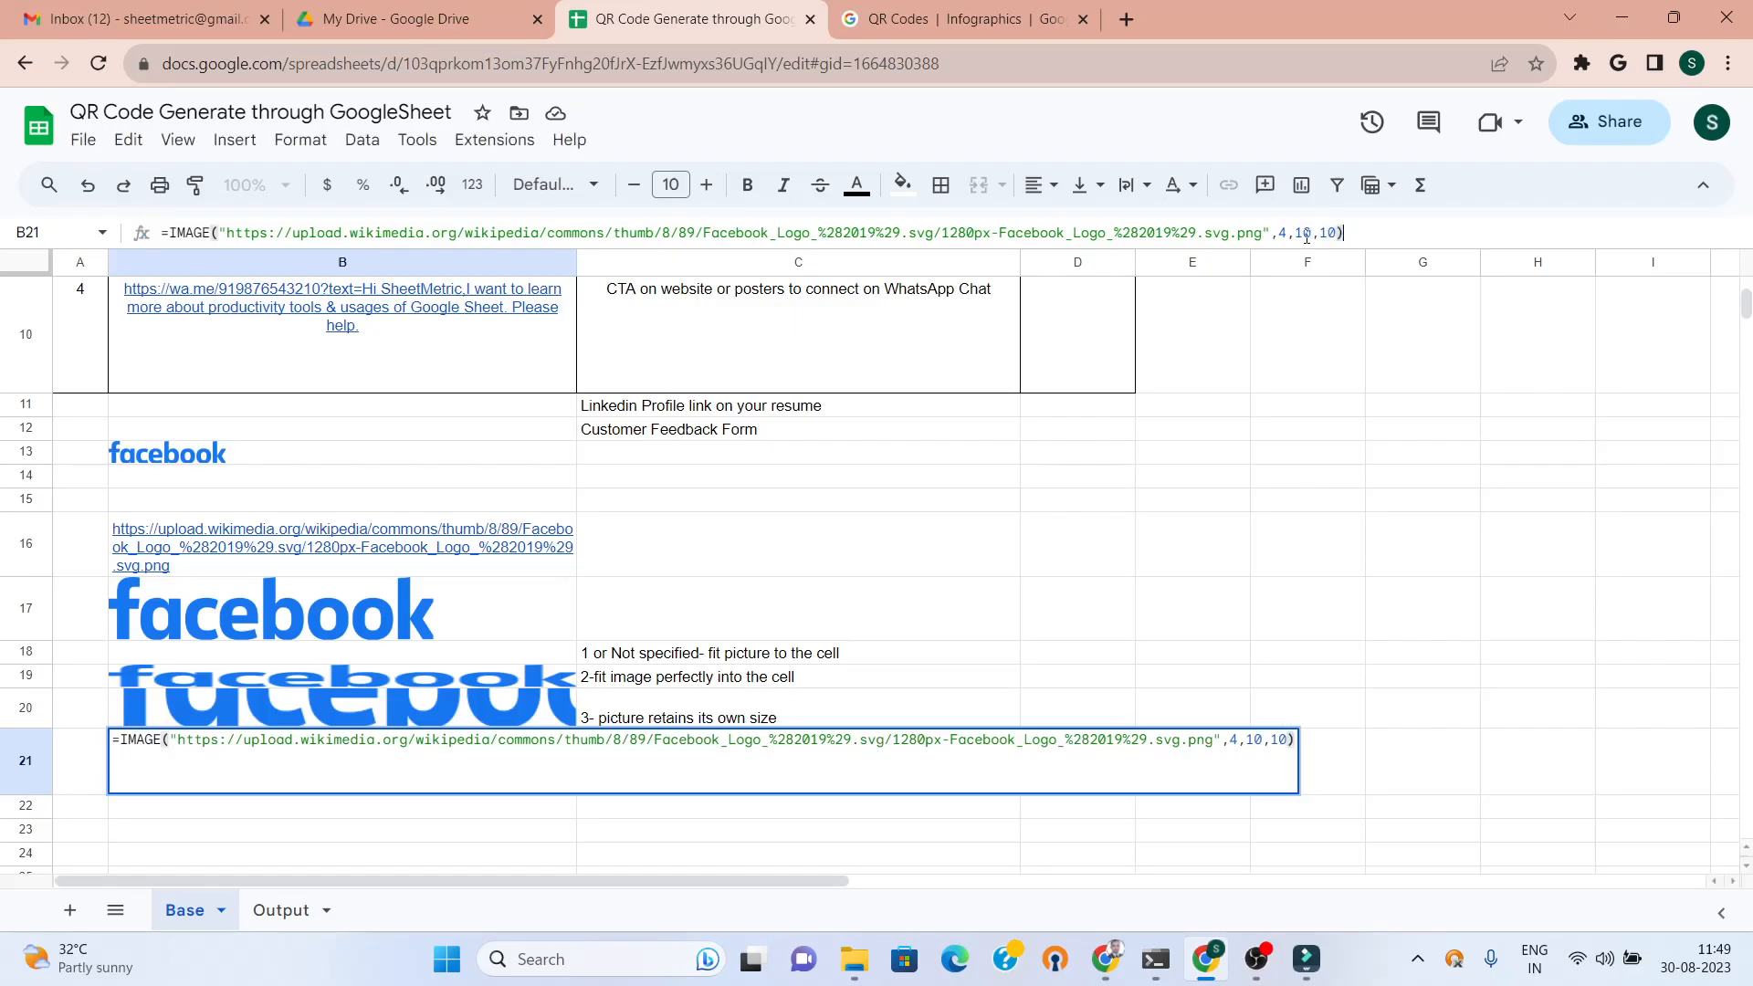
{"action": "key", "text": "Return"}
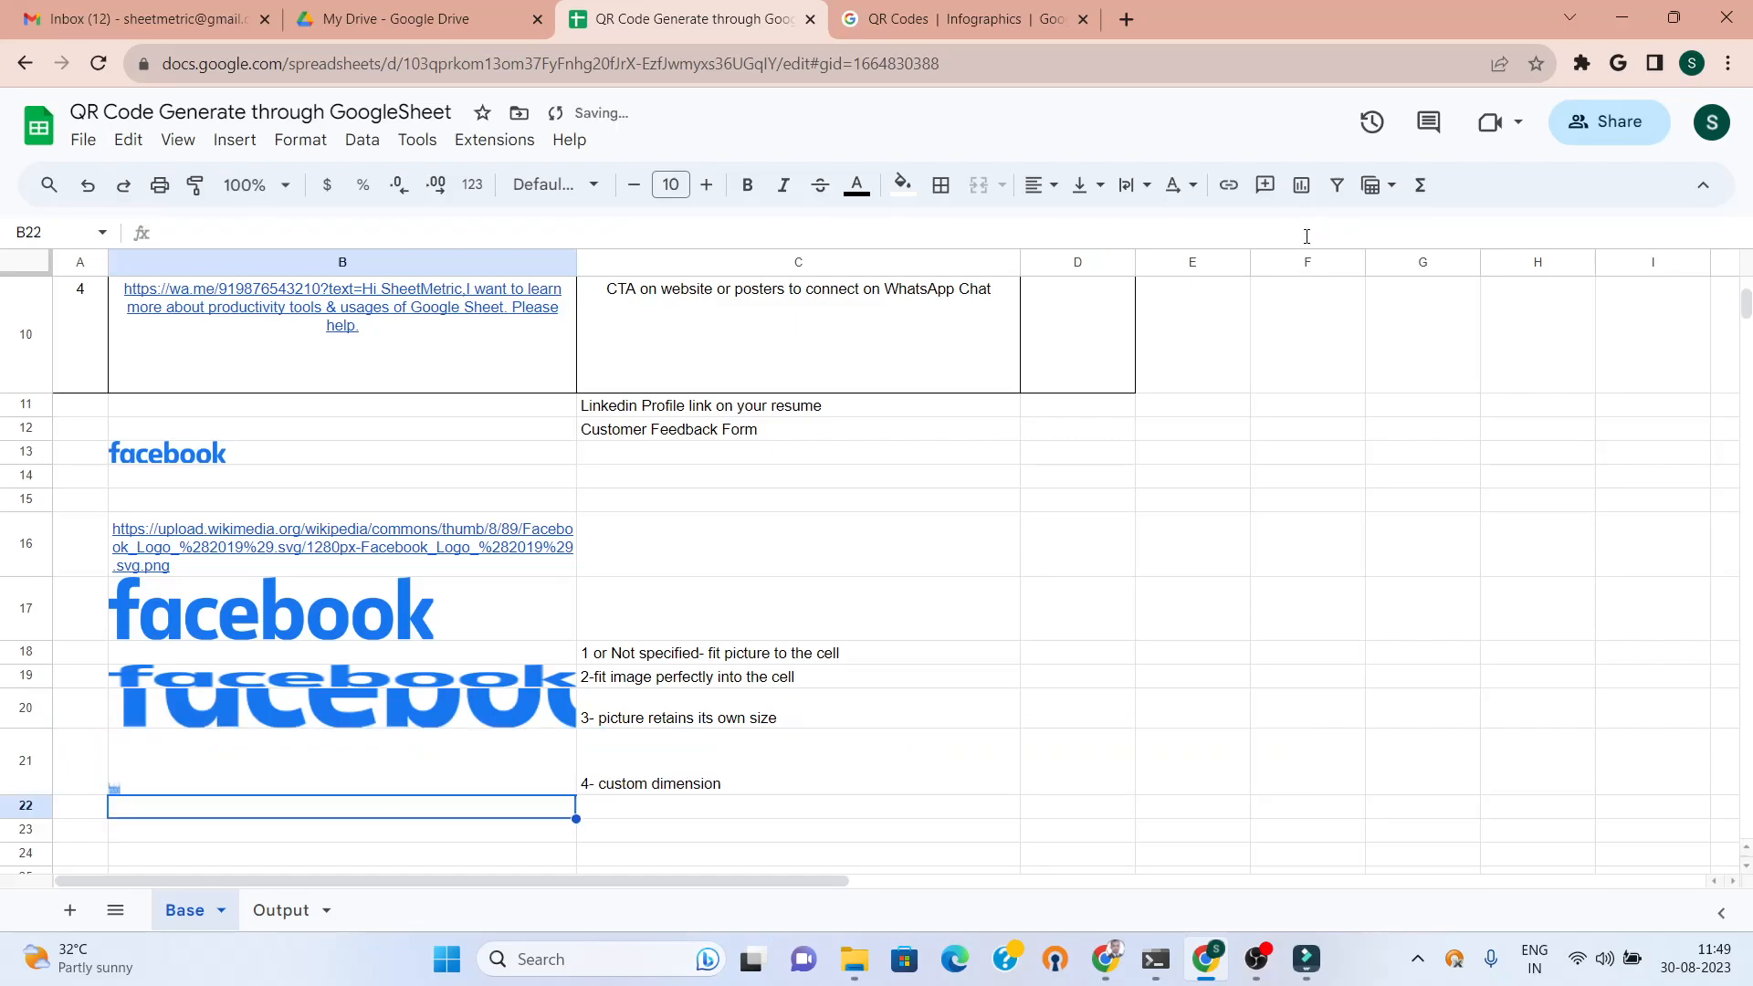
- Set both the custom height and width in the B21 IMAGE formula to 50
{"action": "key", "text": "Up"}
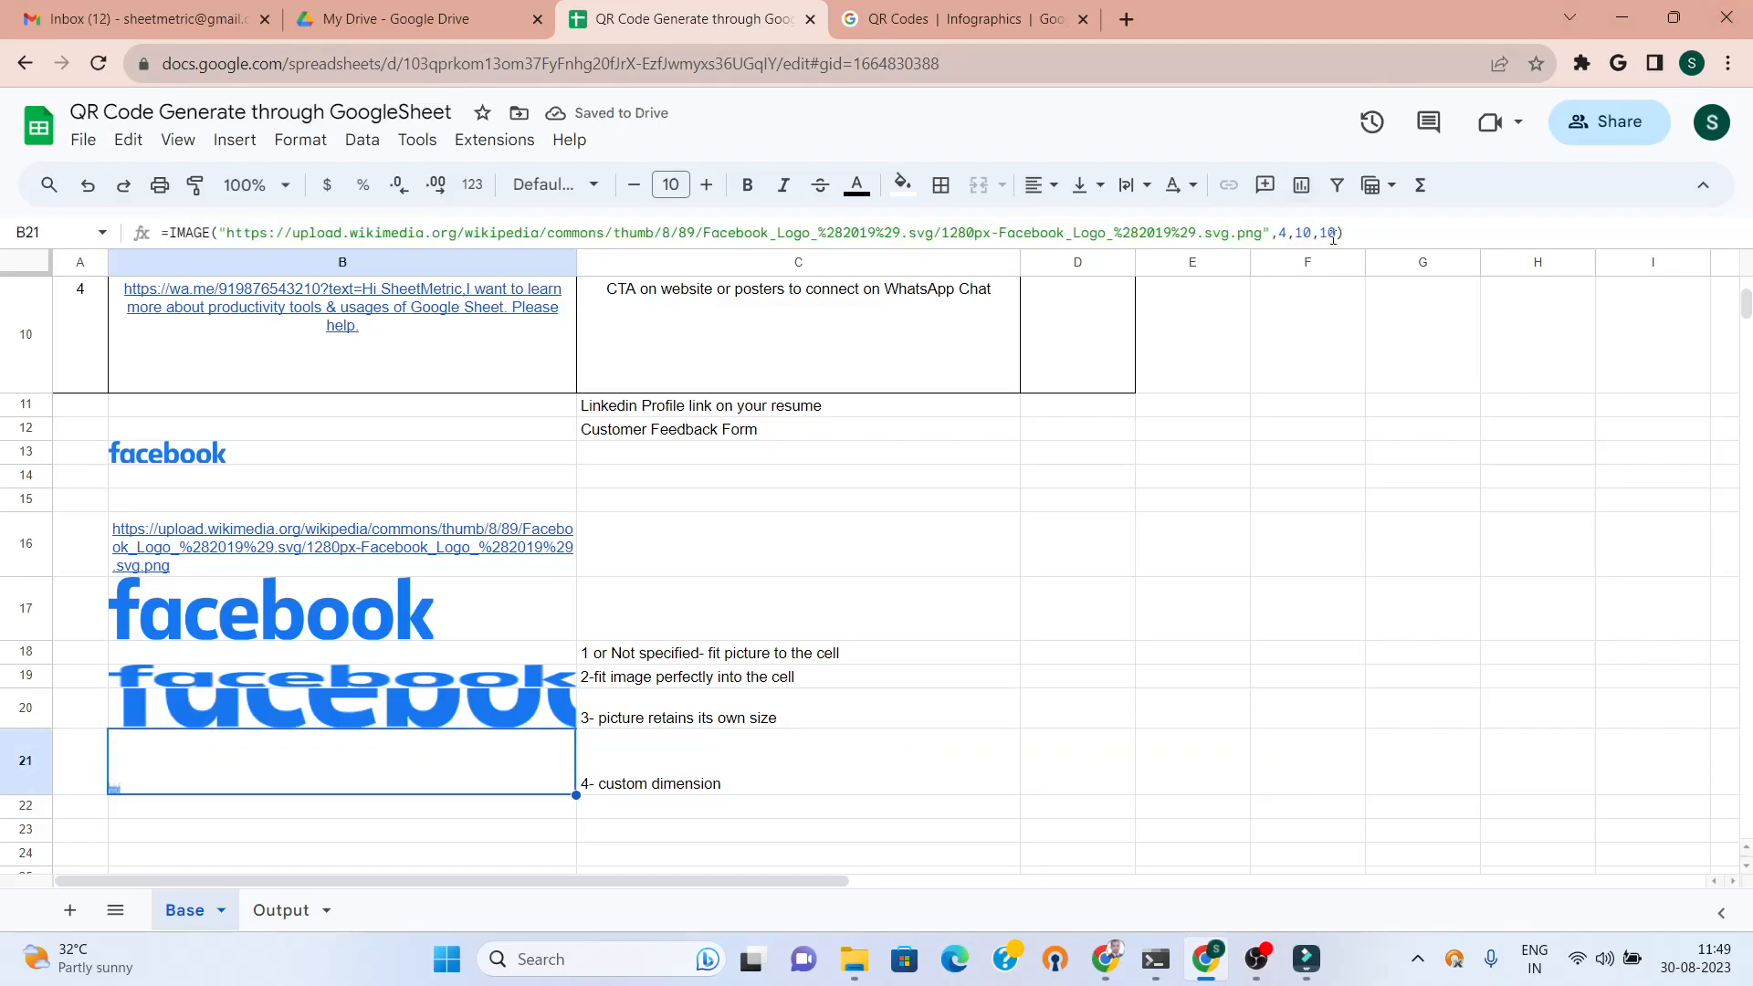
{"action": "left_click", "coordinate": [1305, 231]}
{"action": "key", "text": "BackSpace"}
{"action": "type", "text": "5"}
{"action": "key", "text": "BackSpace"}
{"action": "type", "text": "5"}
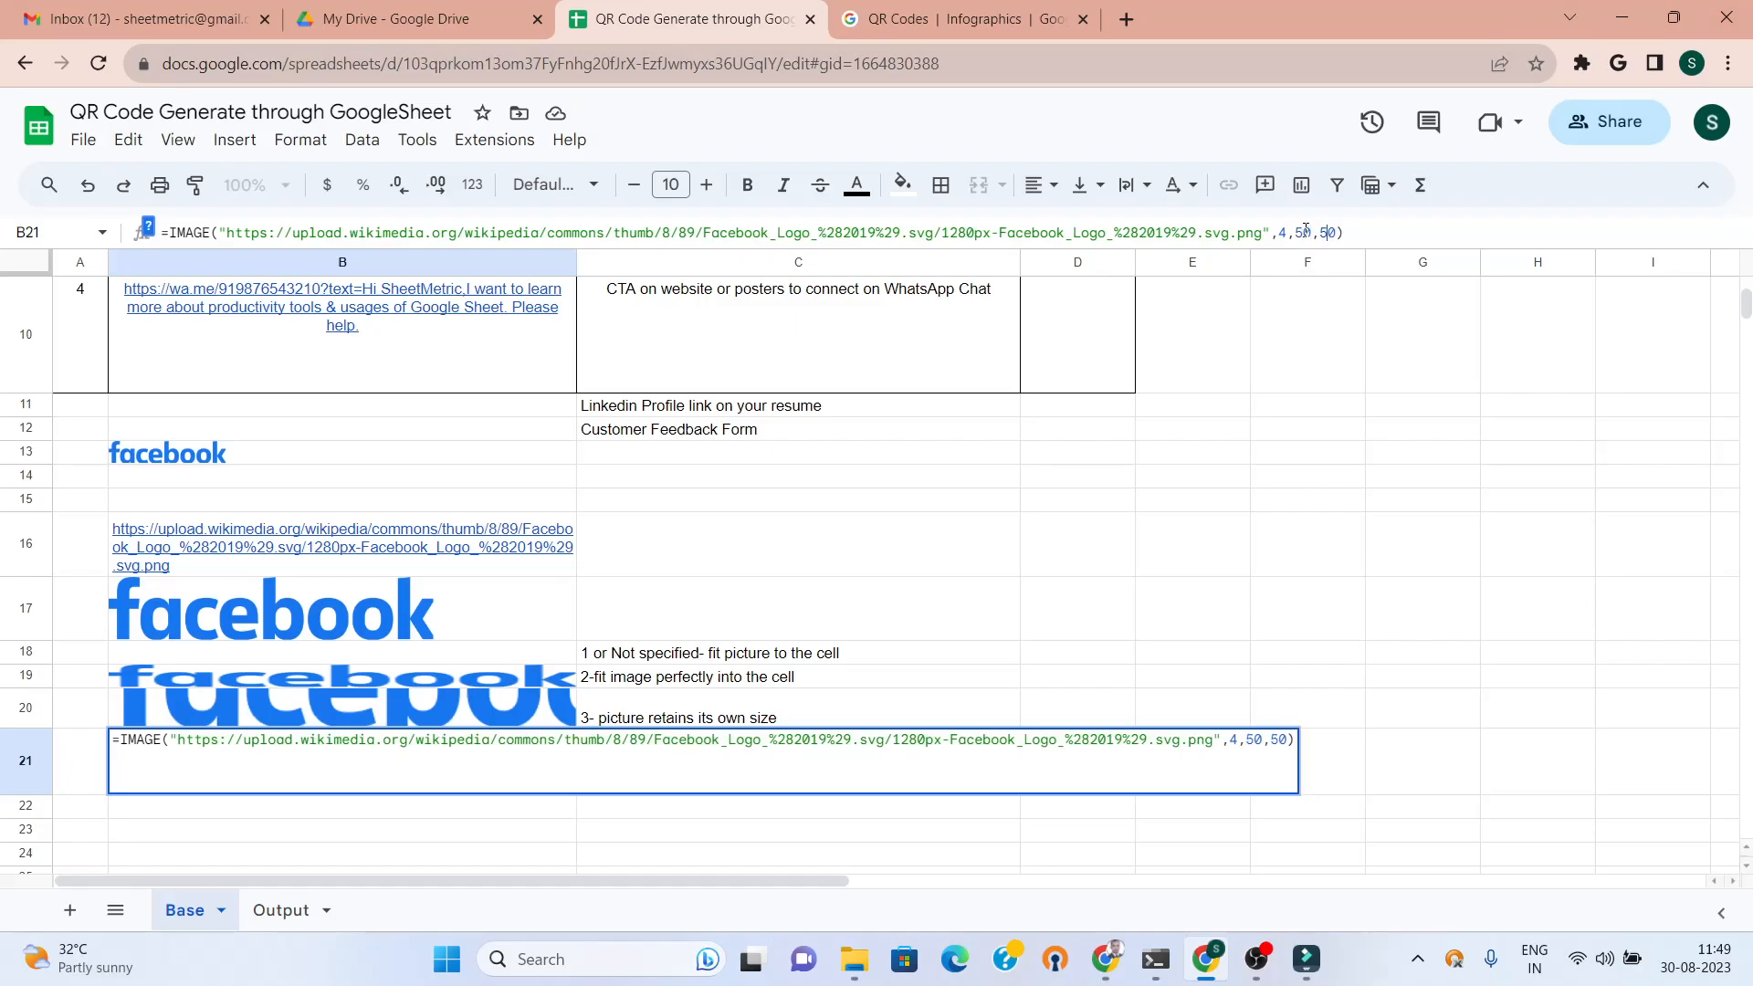
{"action": "key", "text": "Return"}
{"action": "key", "text": "Up"}
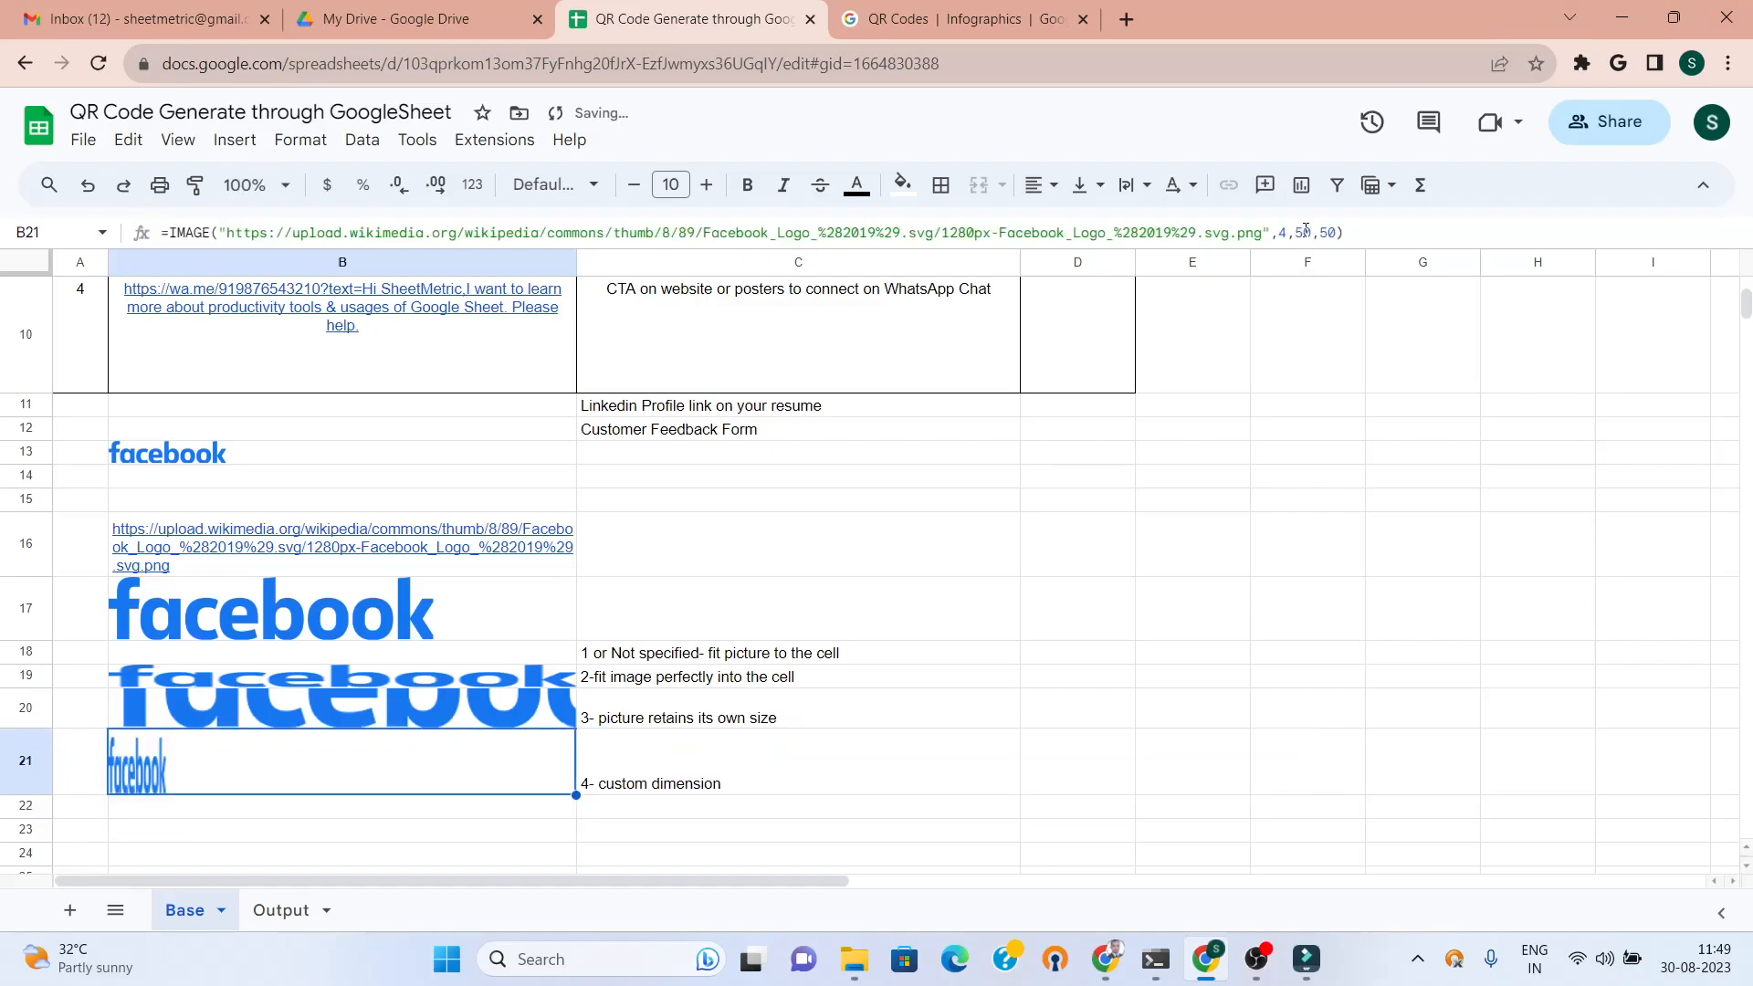
- Go back to the top of the sheet and review the concepts listed in B4 and the first link row
{"action": "key", "text": "Up"}
{"action": "key", "text": "Up"}
{"action": "key", "text": "Up"}
{"action": "key", "text": "Up"}
{"action": "key", "text": "Up"}
{"action": "key", "text": "Up"}
{"action": "key", "text": "Up"}
{"action": "key", "text": "Up"}
{"action": "key", "text": "Up"}
{"action": "key", "text": "Up"}
{"action": "key", "text": "Up"}
{"action": "key", "text": "Up"}
{"action": "key", "text": "Up"}
{"action": "key", "text": "Up"}
{"action": "key", "text": "Up"}
{"action": "key", "text": "Up"}
{"action": "key", "text": "Up"}
{"action": "key", "text": "Up"}
{"action": "key", "text": "Up"}
{"action": "key", "text": "Up"}
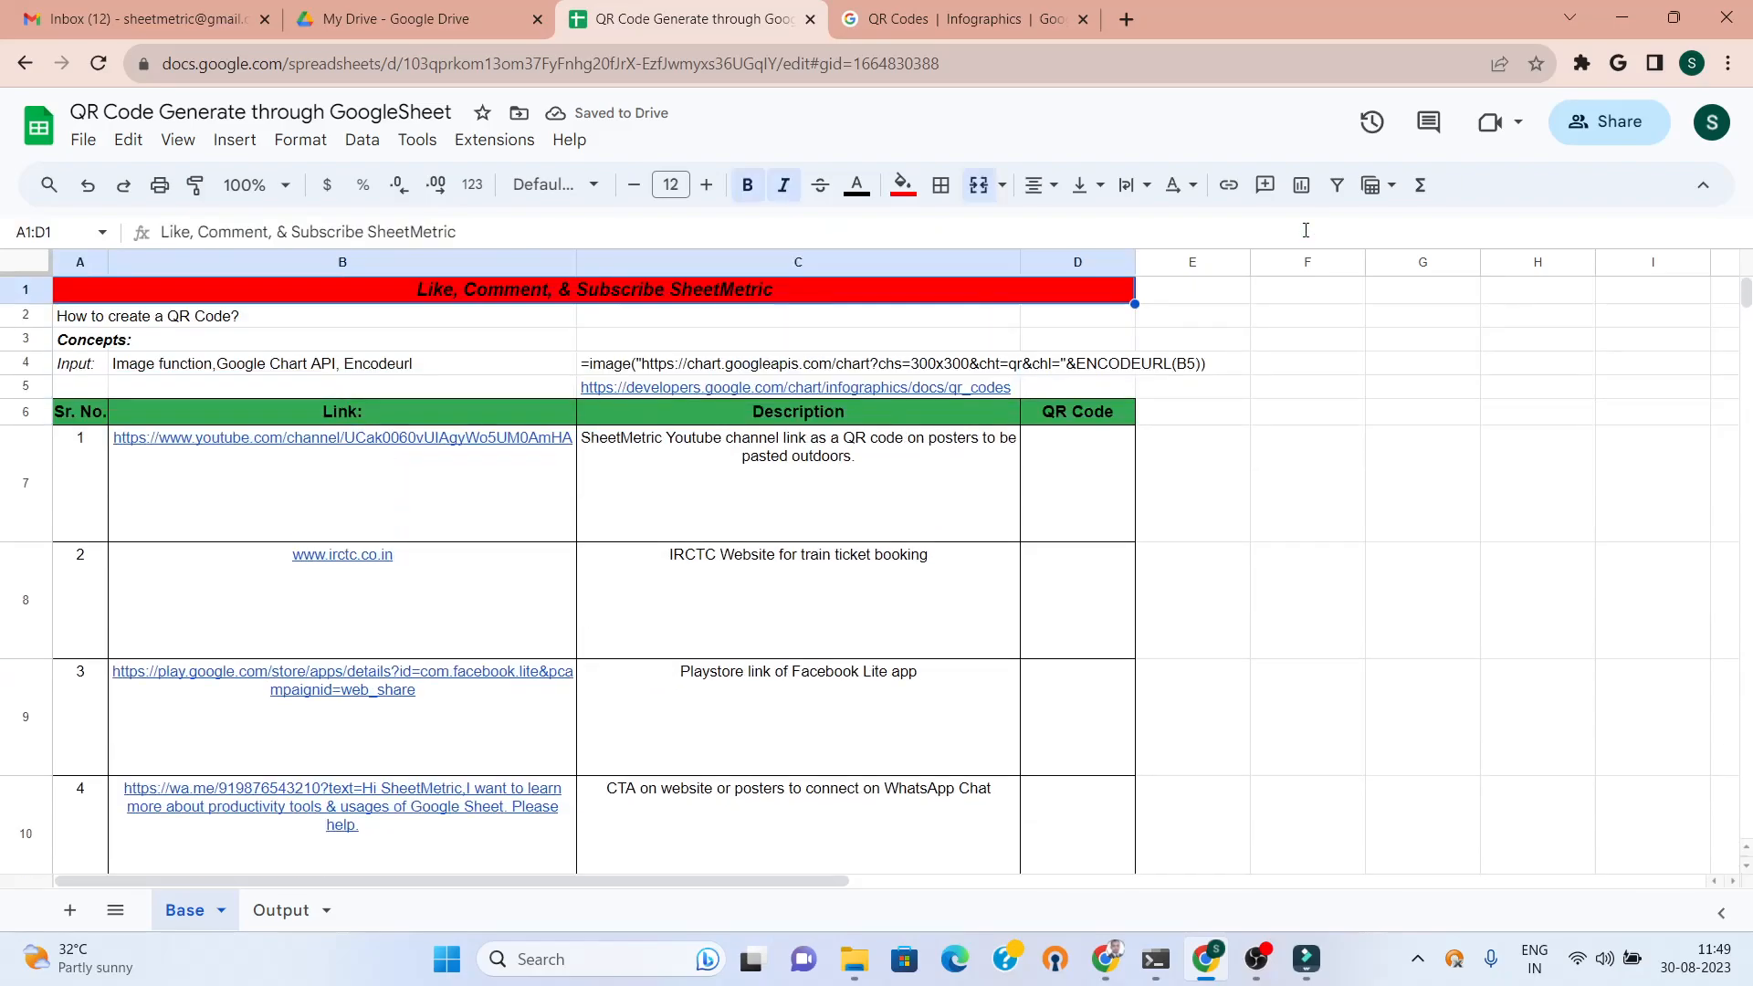
{"action": "key", "text": "Down"}
{"action": "key", "text": "Down"}
{"action": "key", "text": "Down"}
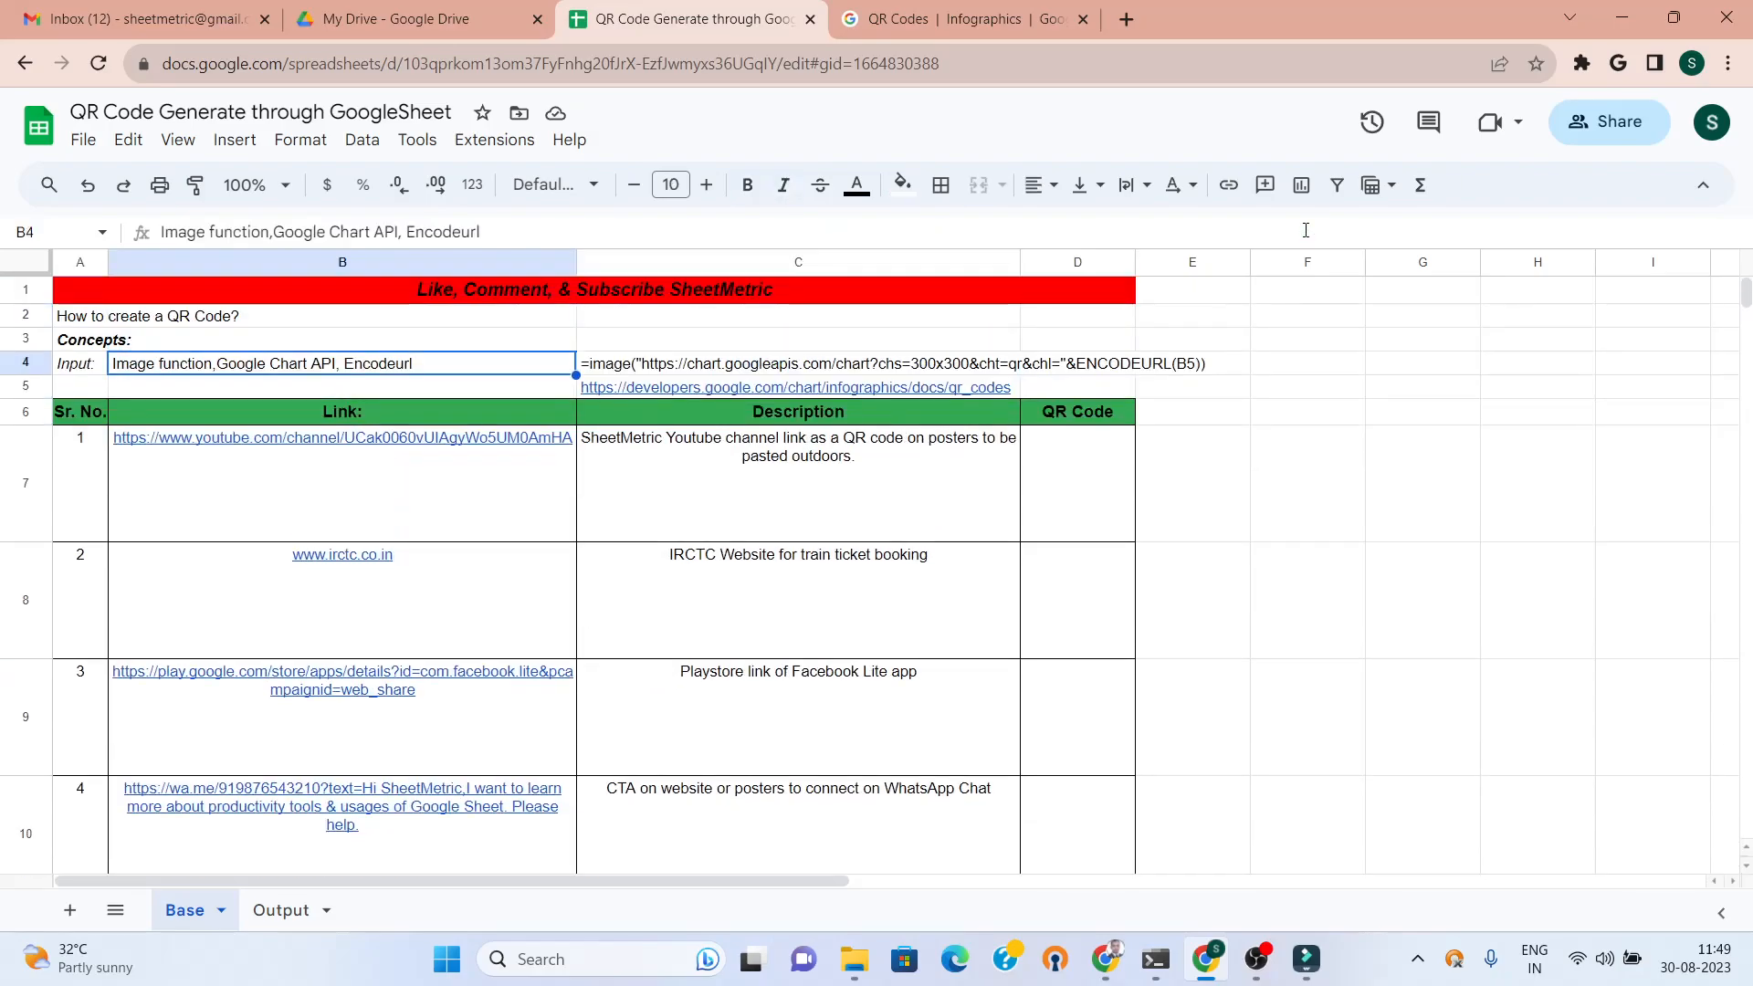
{"action": "key", "text": "Up"}
{"action": "key", "text": "Down"}
{"action": "key", "text": "Down"}
{"action": "key", "text": "Down"}
{"action": "key", "text": "Down"}
{"action": "key", "text": "Right"}
{"action": "key", "text": "Right"}
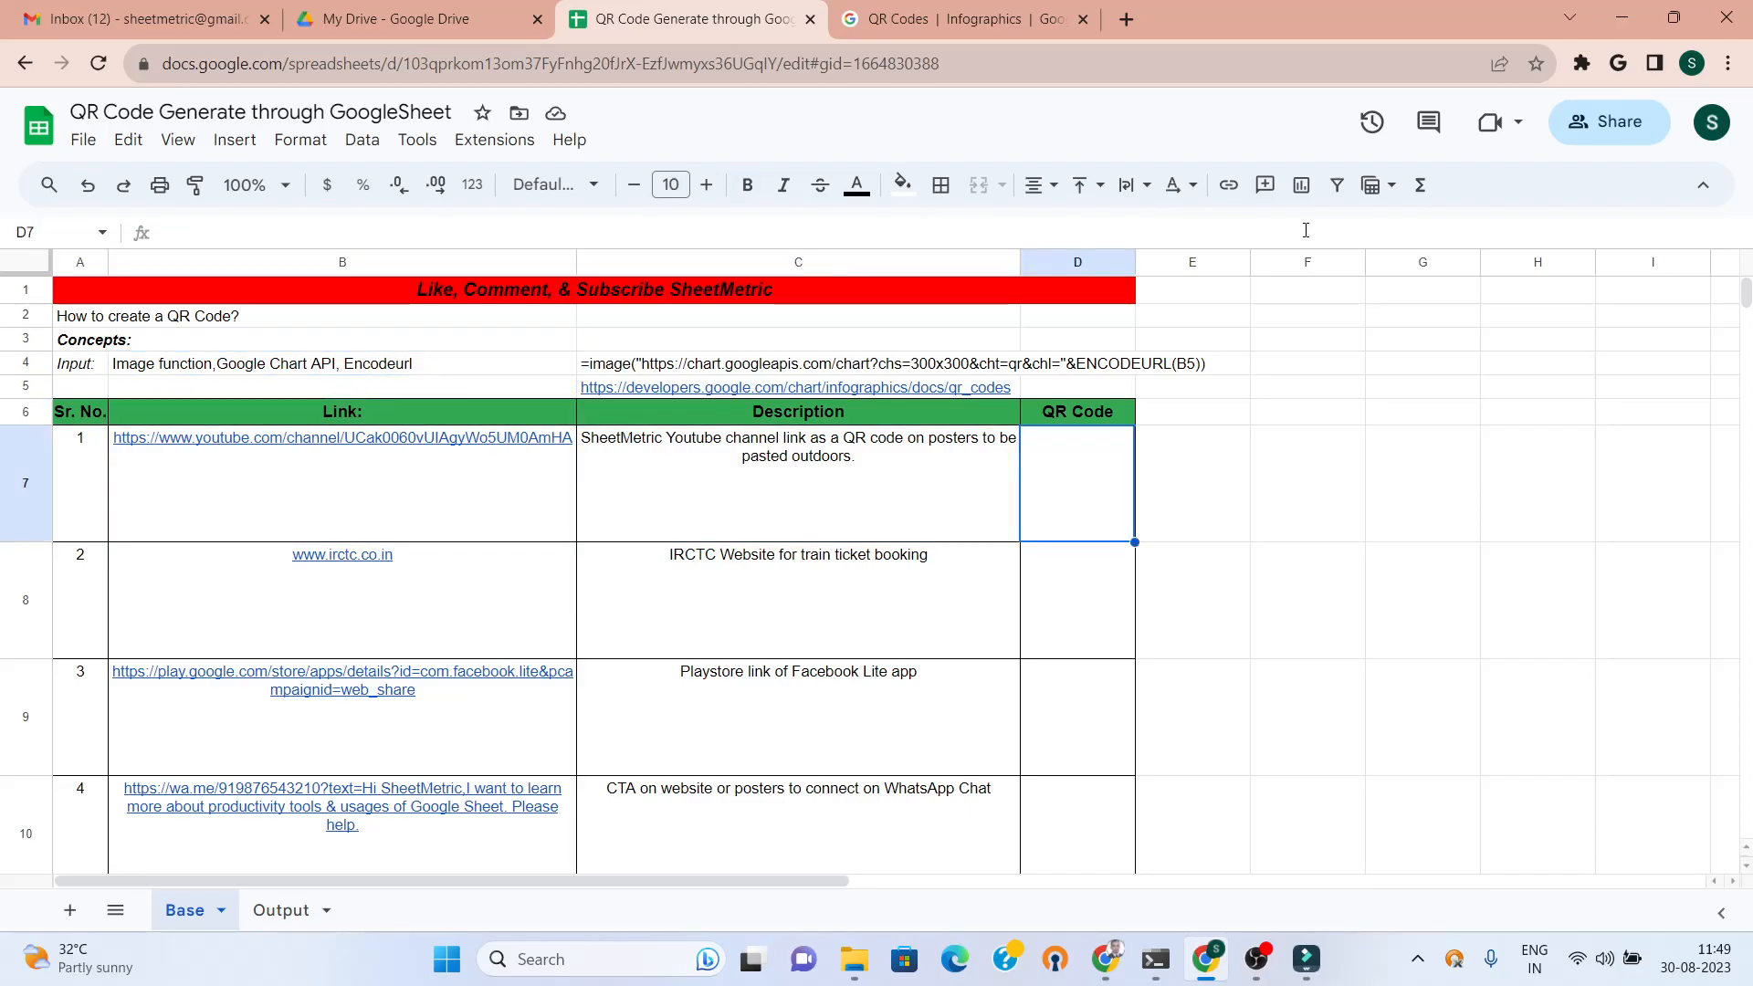
{"action": "key", "text": "Left"}
{"action": "key", "text": "Left"}
{"action": "key", "text": "Right"}
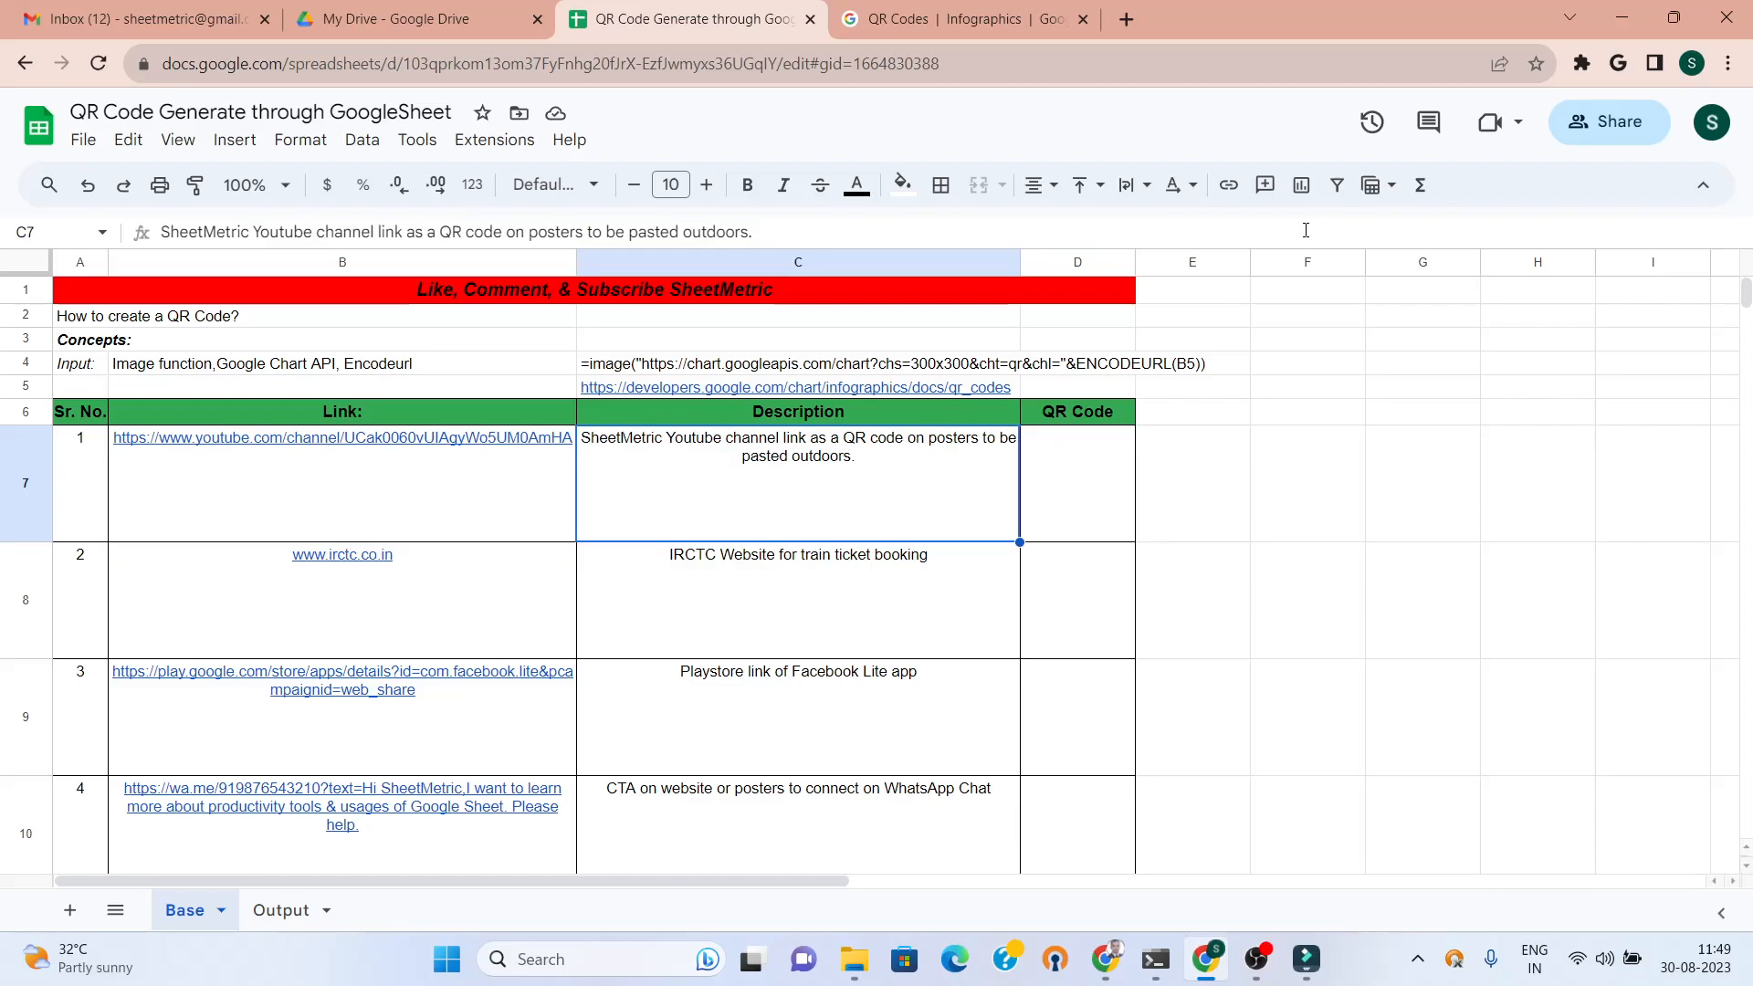
- Copy the QR code formula text in C4 without its leading apostrophe
{"action": "left_click", "coordinate": [953, 367]}
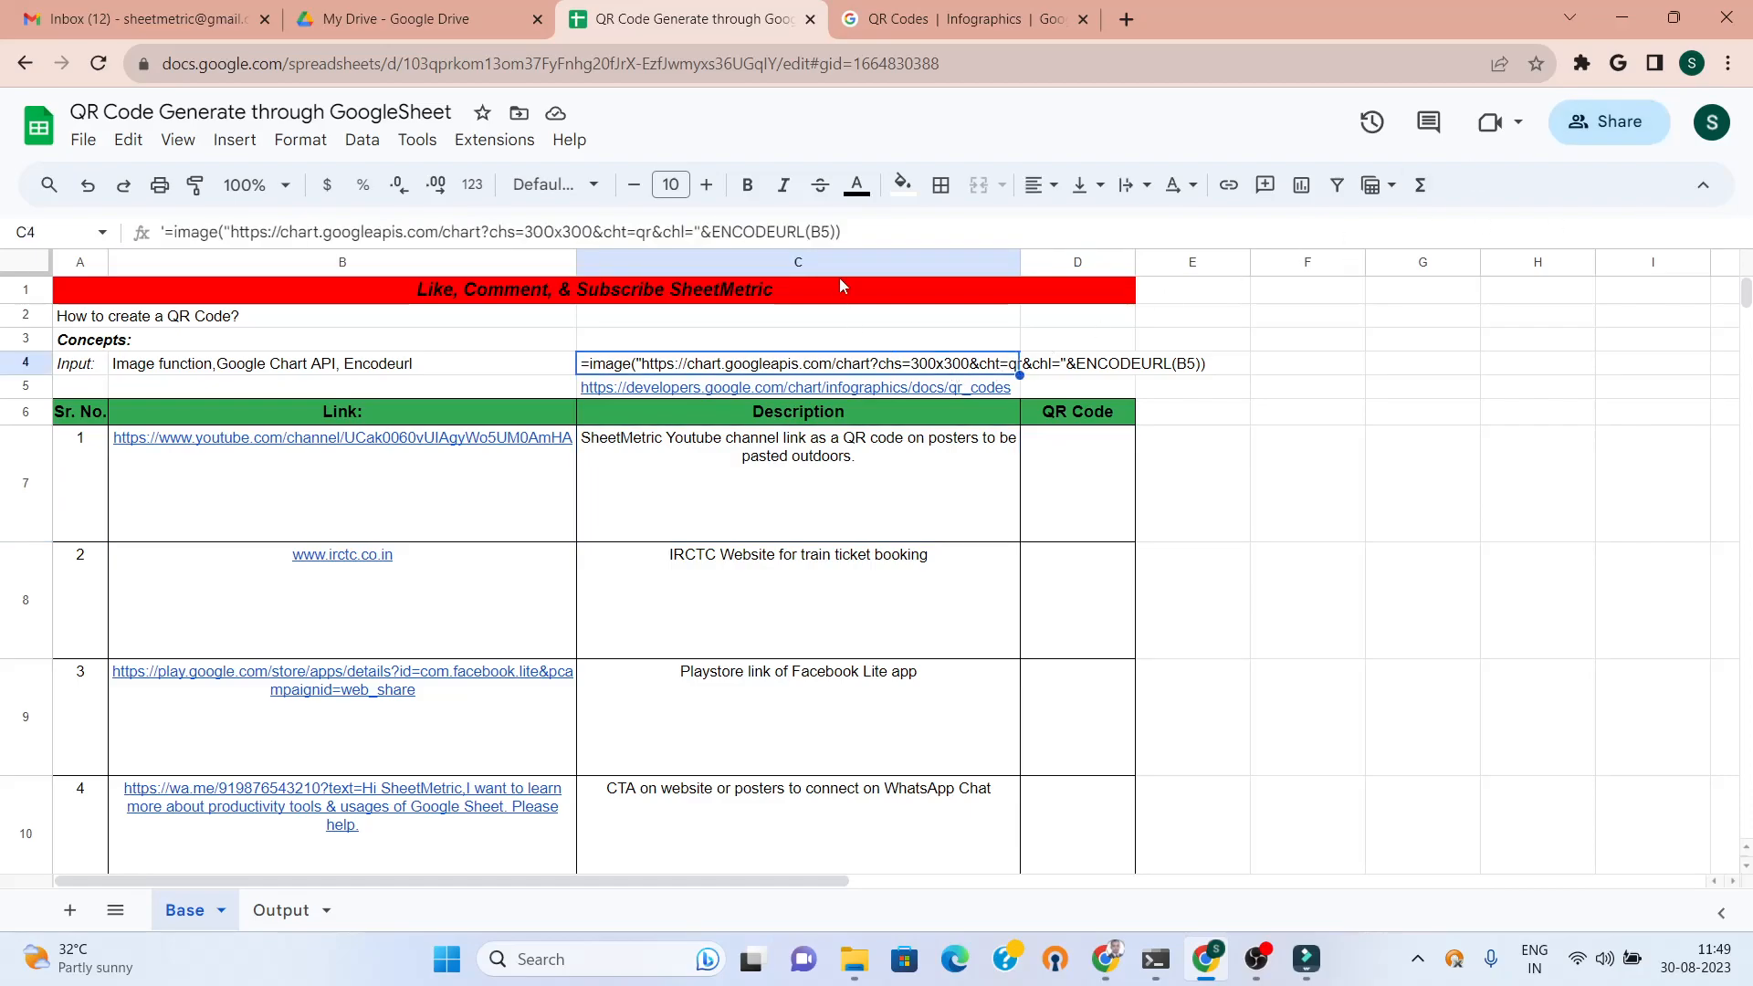
{"action": "left_click", "coordinate": [848, 233]}
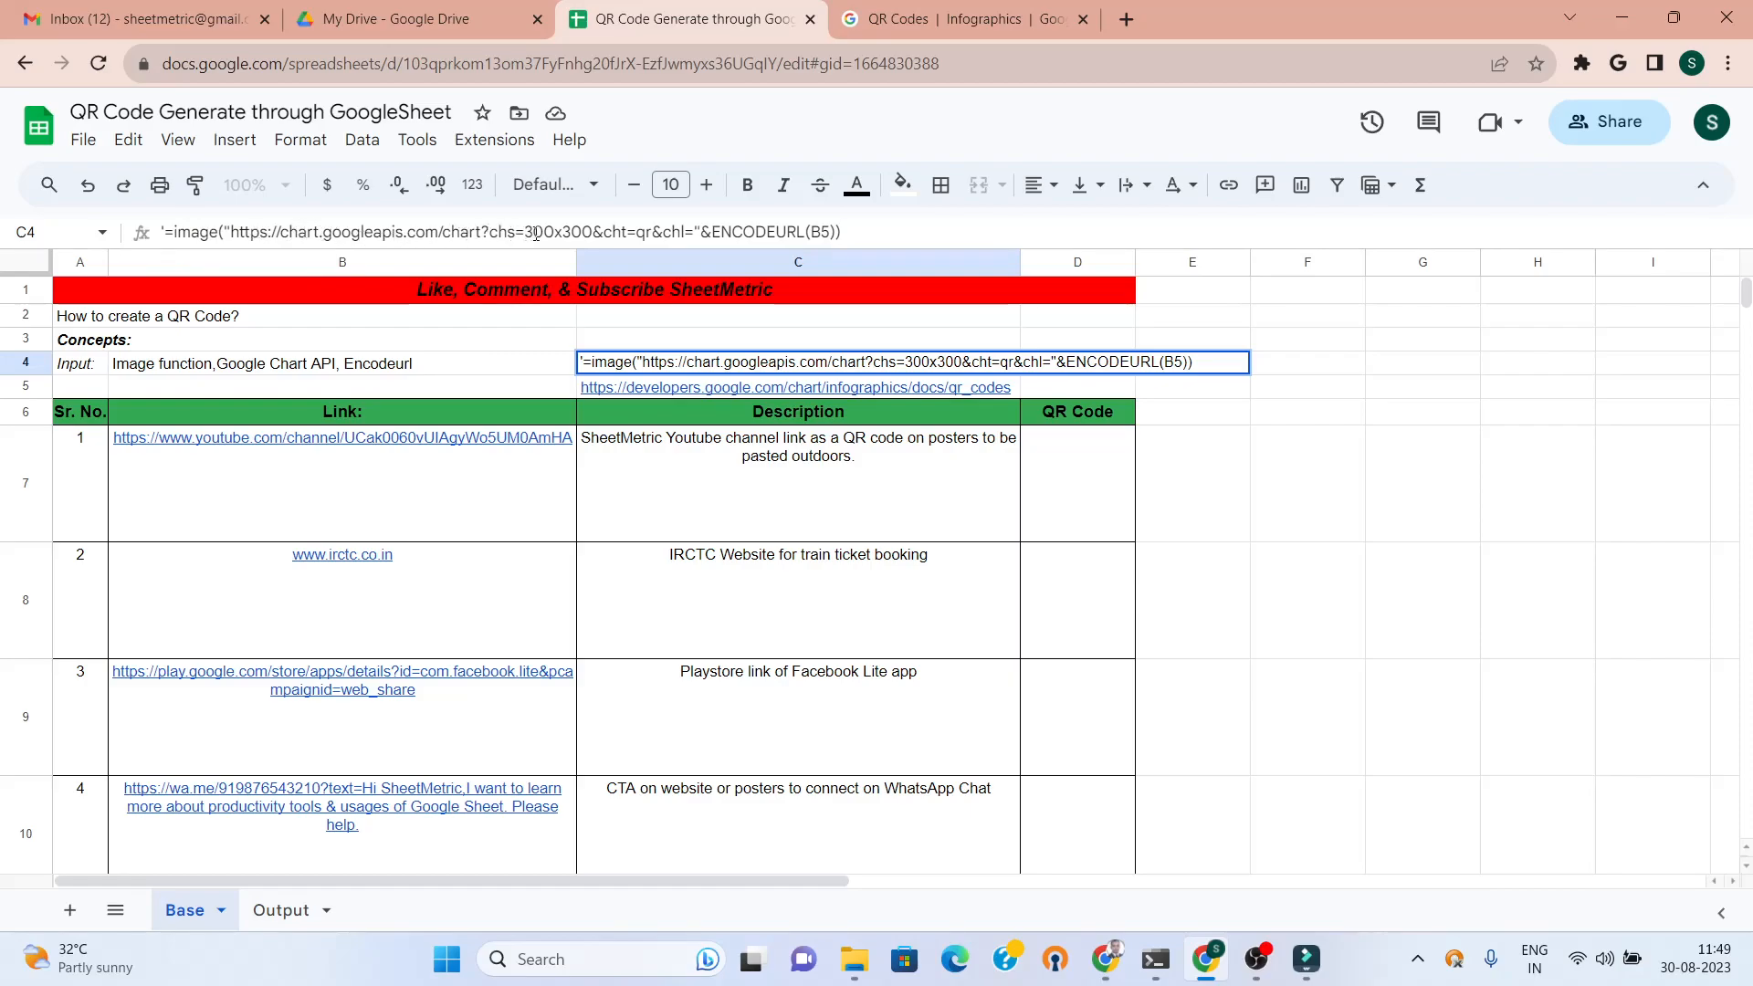
{"action": "double_click", "coordinate": [630, 232]}
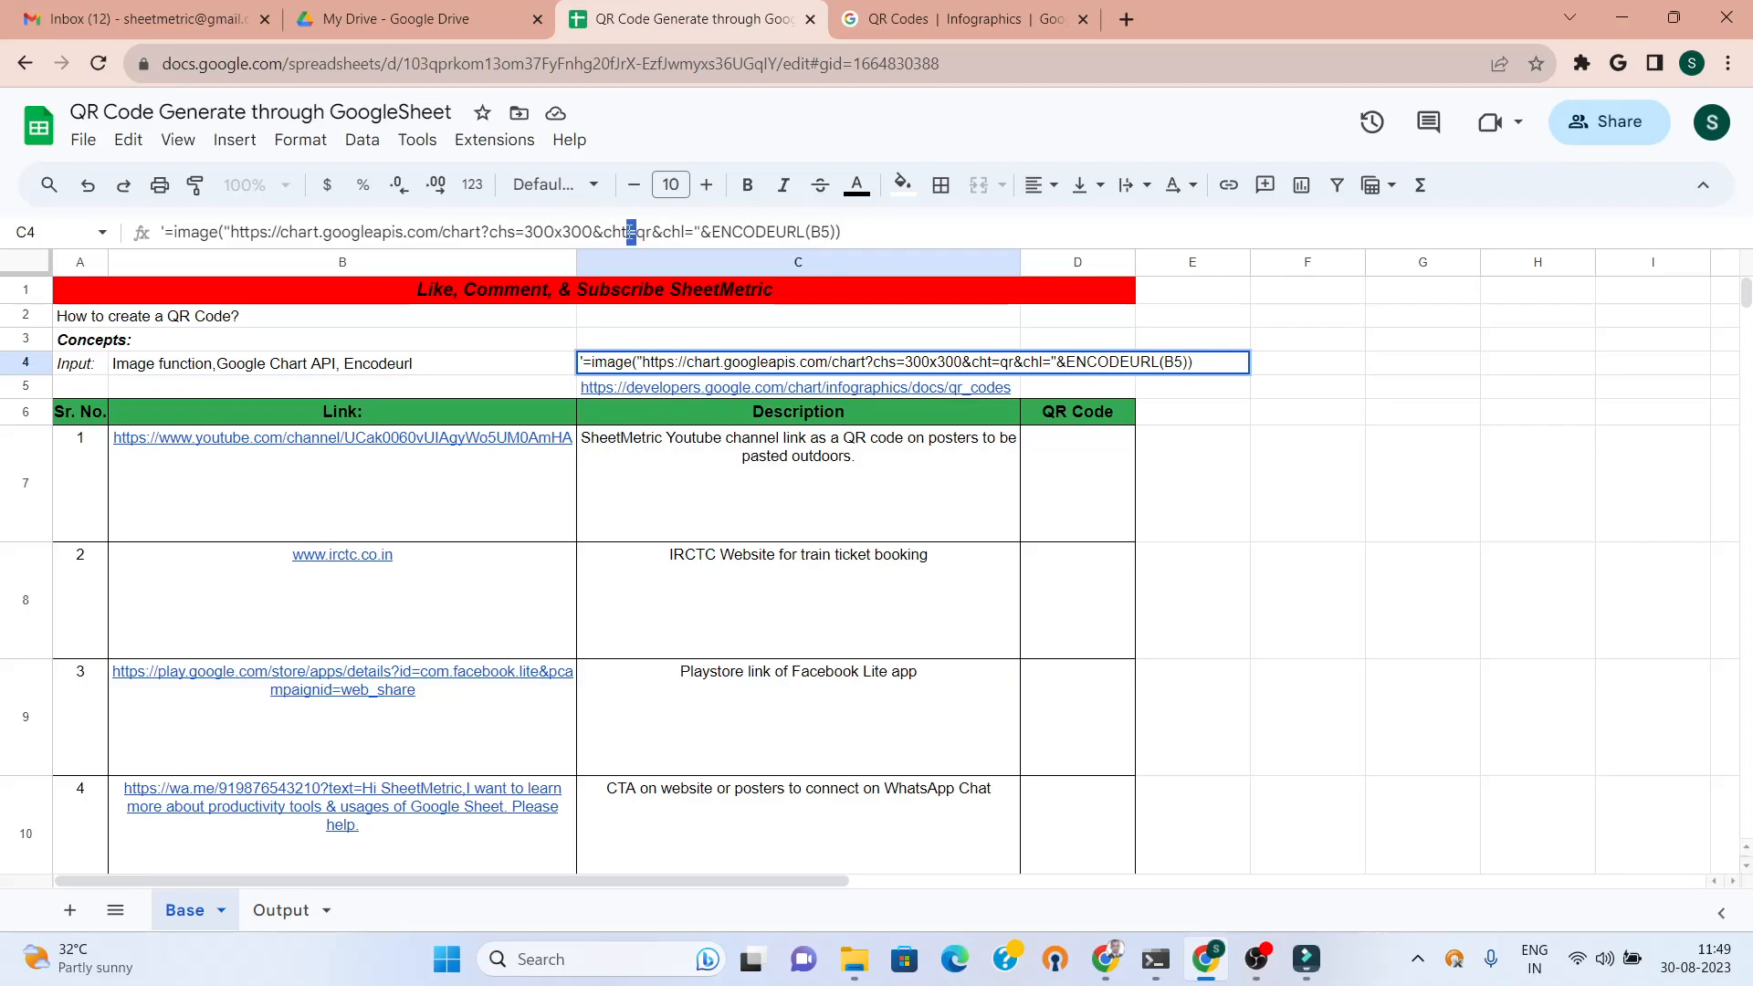
{"action": "triple_click", "coordinate": [650, 231]}
{"action": "triple_click", "coordinate": [680, 233]}
{"action": "left_click", "coordinate": [884, 234]}
{"action": "left_click_drag", "start_coordinate": [884, 234], "coordinate": [165, 228]}
{"action": "key", "text": "ctrl+c"}
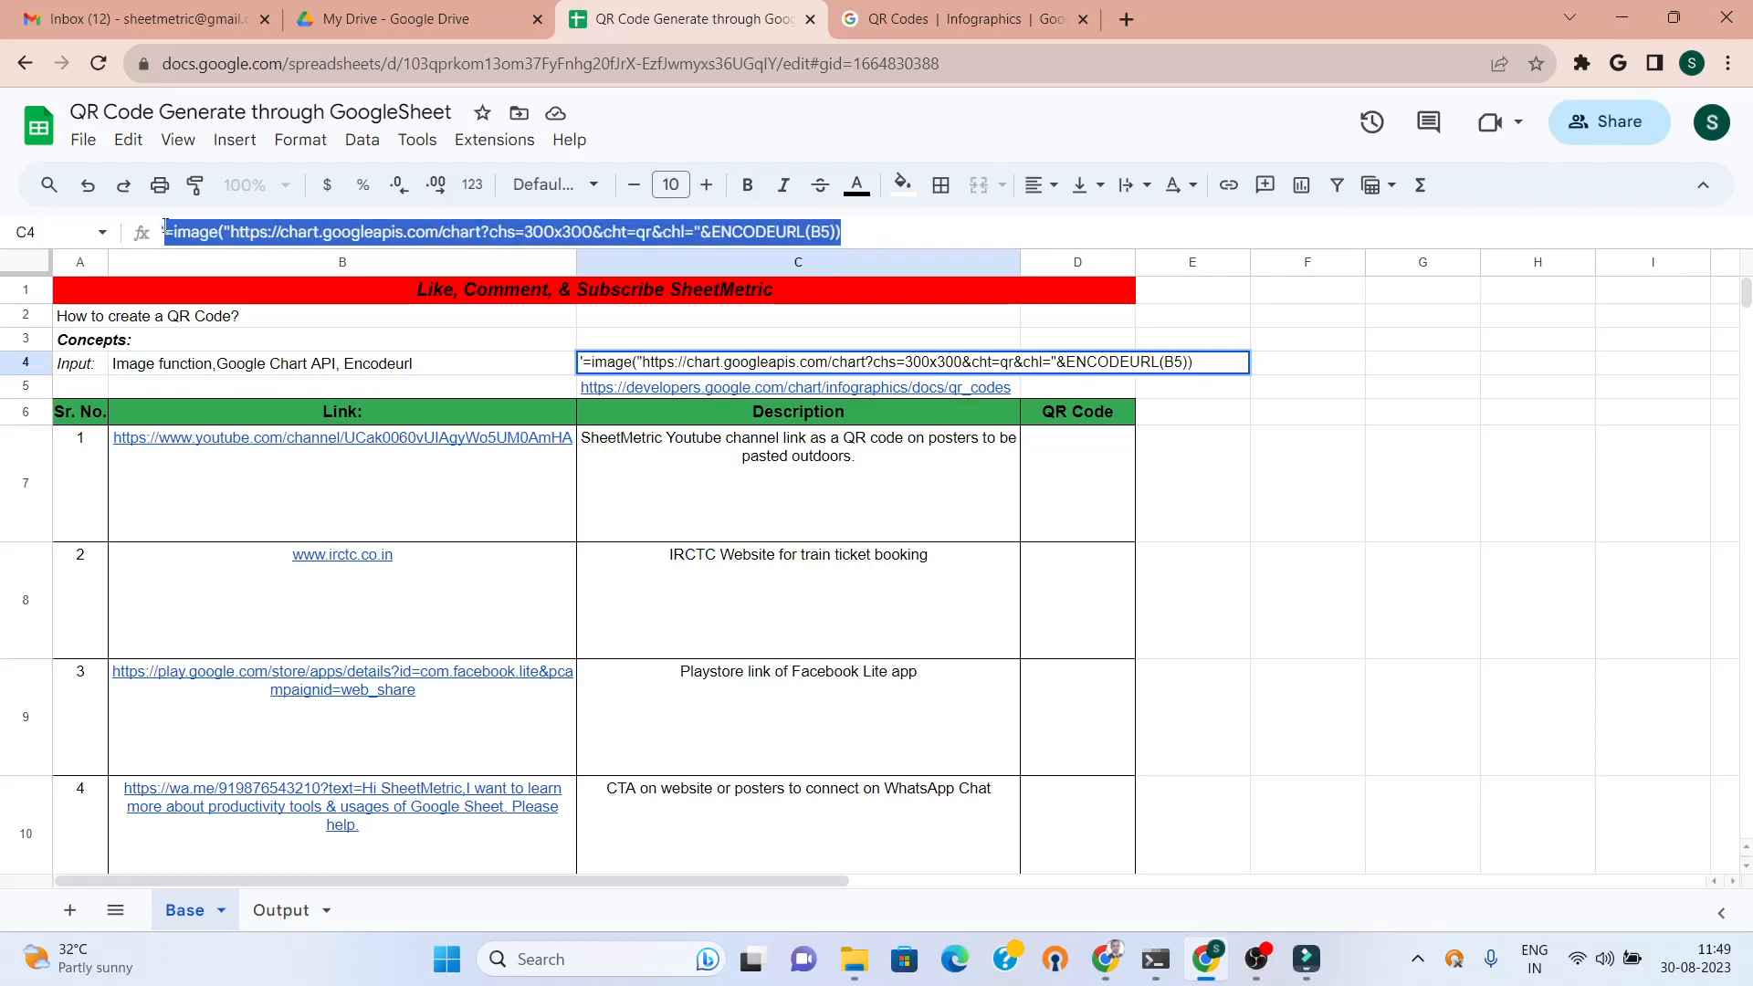
- Paste the copied QR code formula into D7 and change its ENCODEURL reference to B7
{"action": "double_click", "coordinate": [1049, 501]}
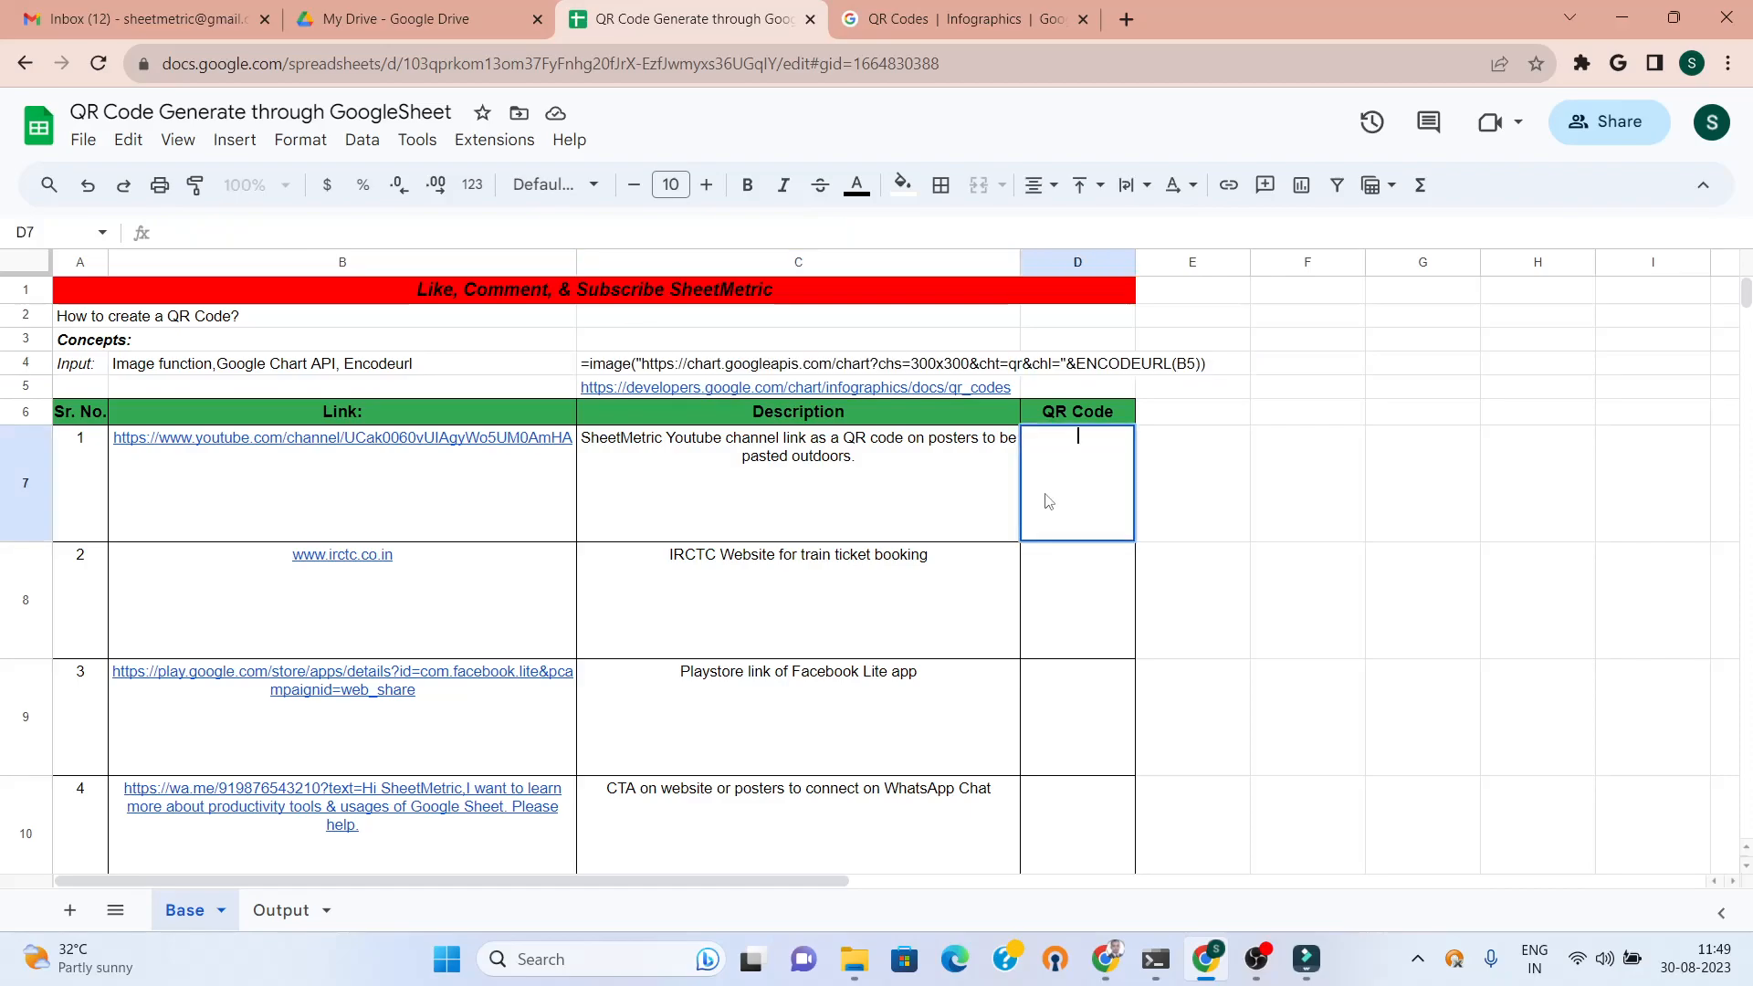
{"action": "key", "text": "ctrl+v"}
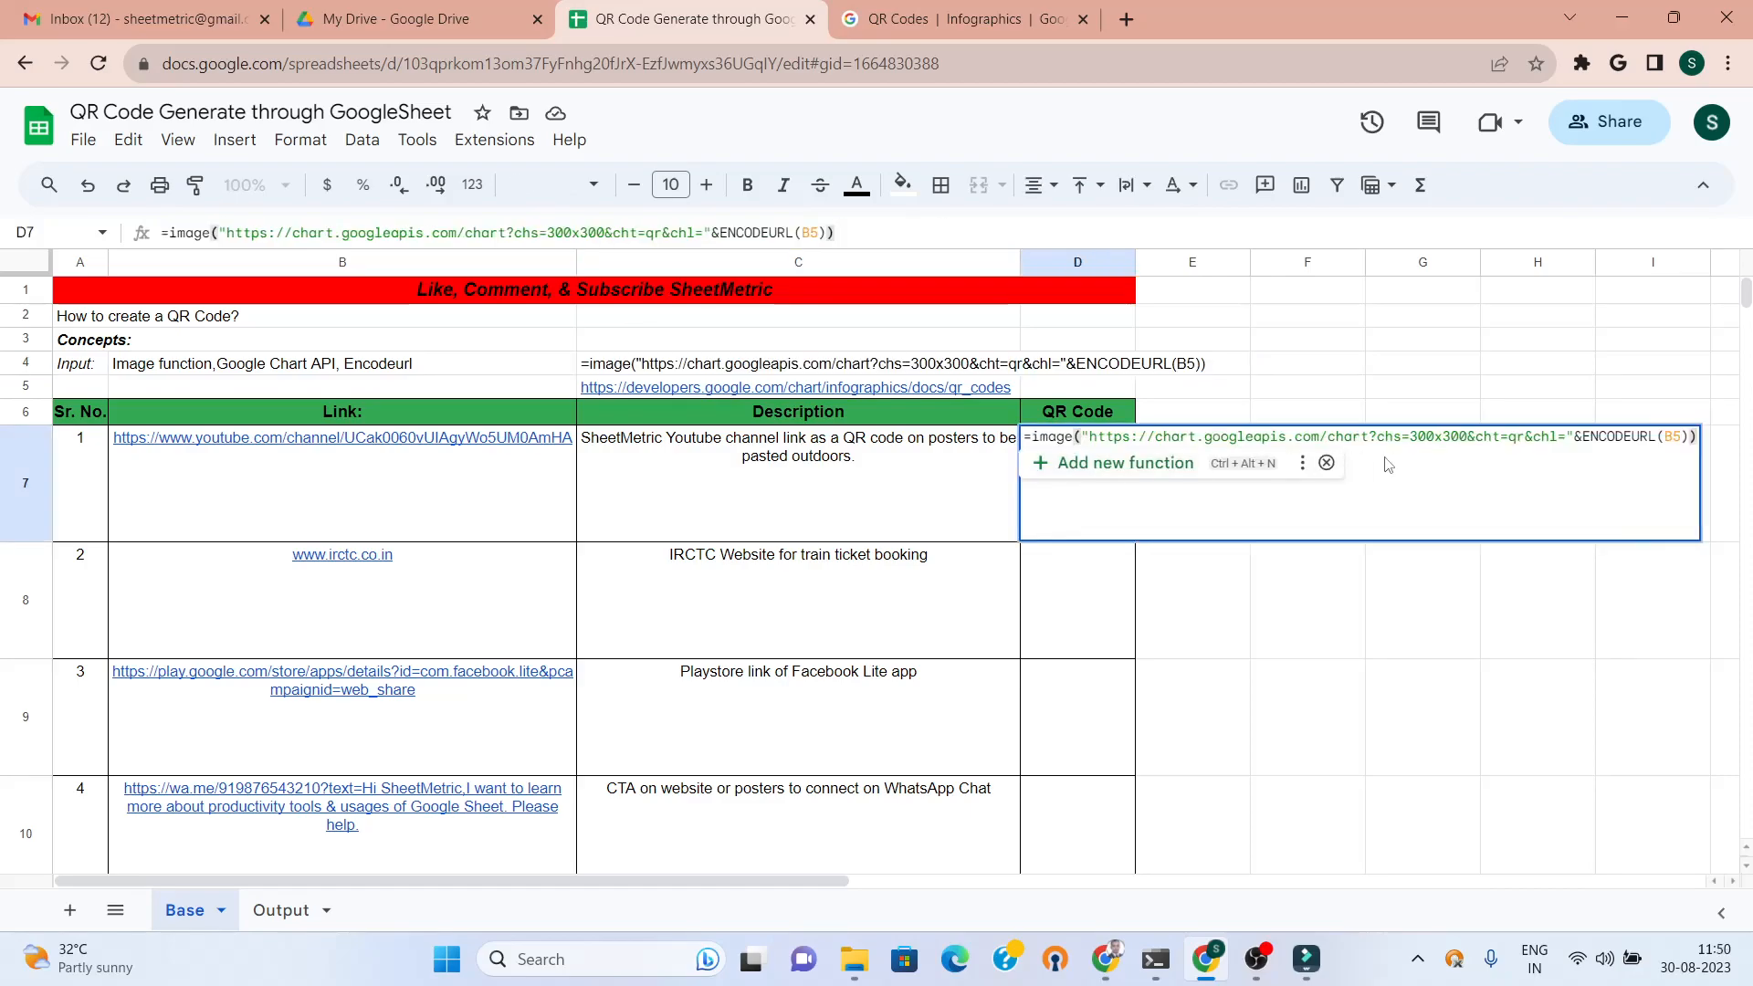
{"action": "left_click", "coordinate": [1677, 438]}
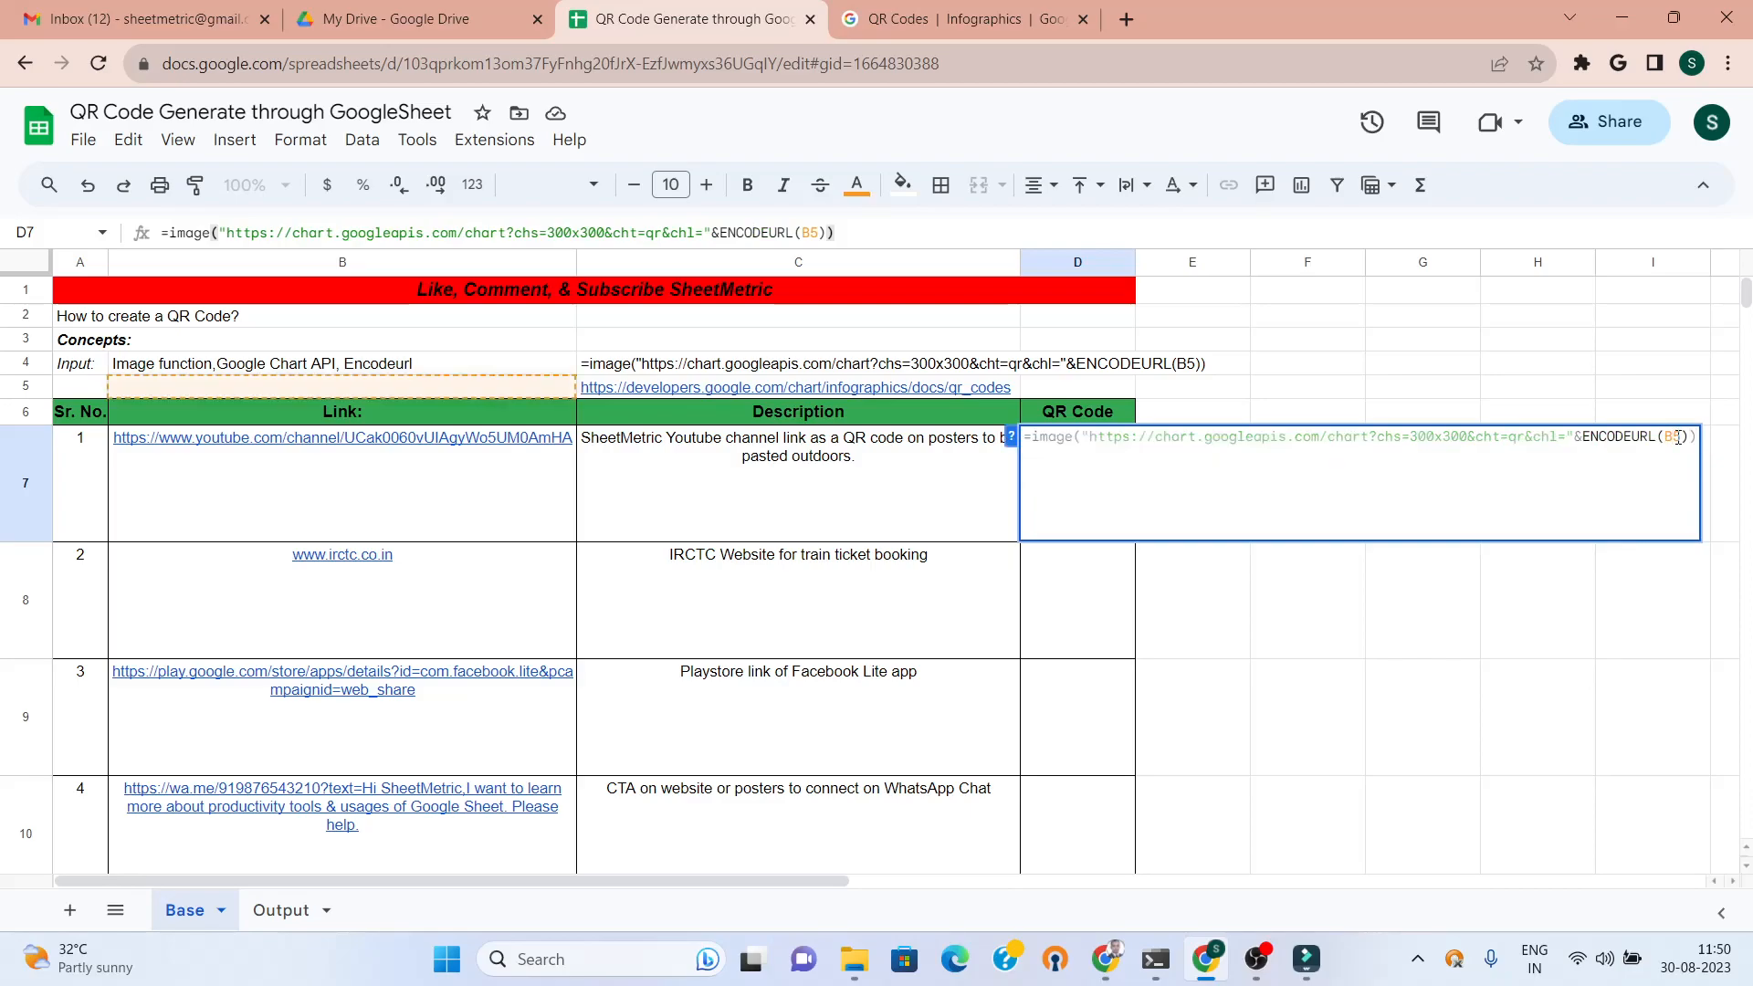
{"action": "key", "text": "BackSpace"}
{"action": "type", "text": "7"}
{"action": "key", "text": "Return"}
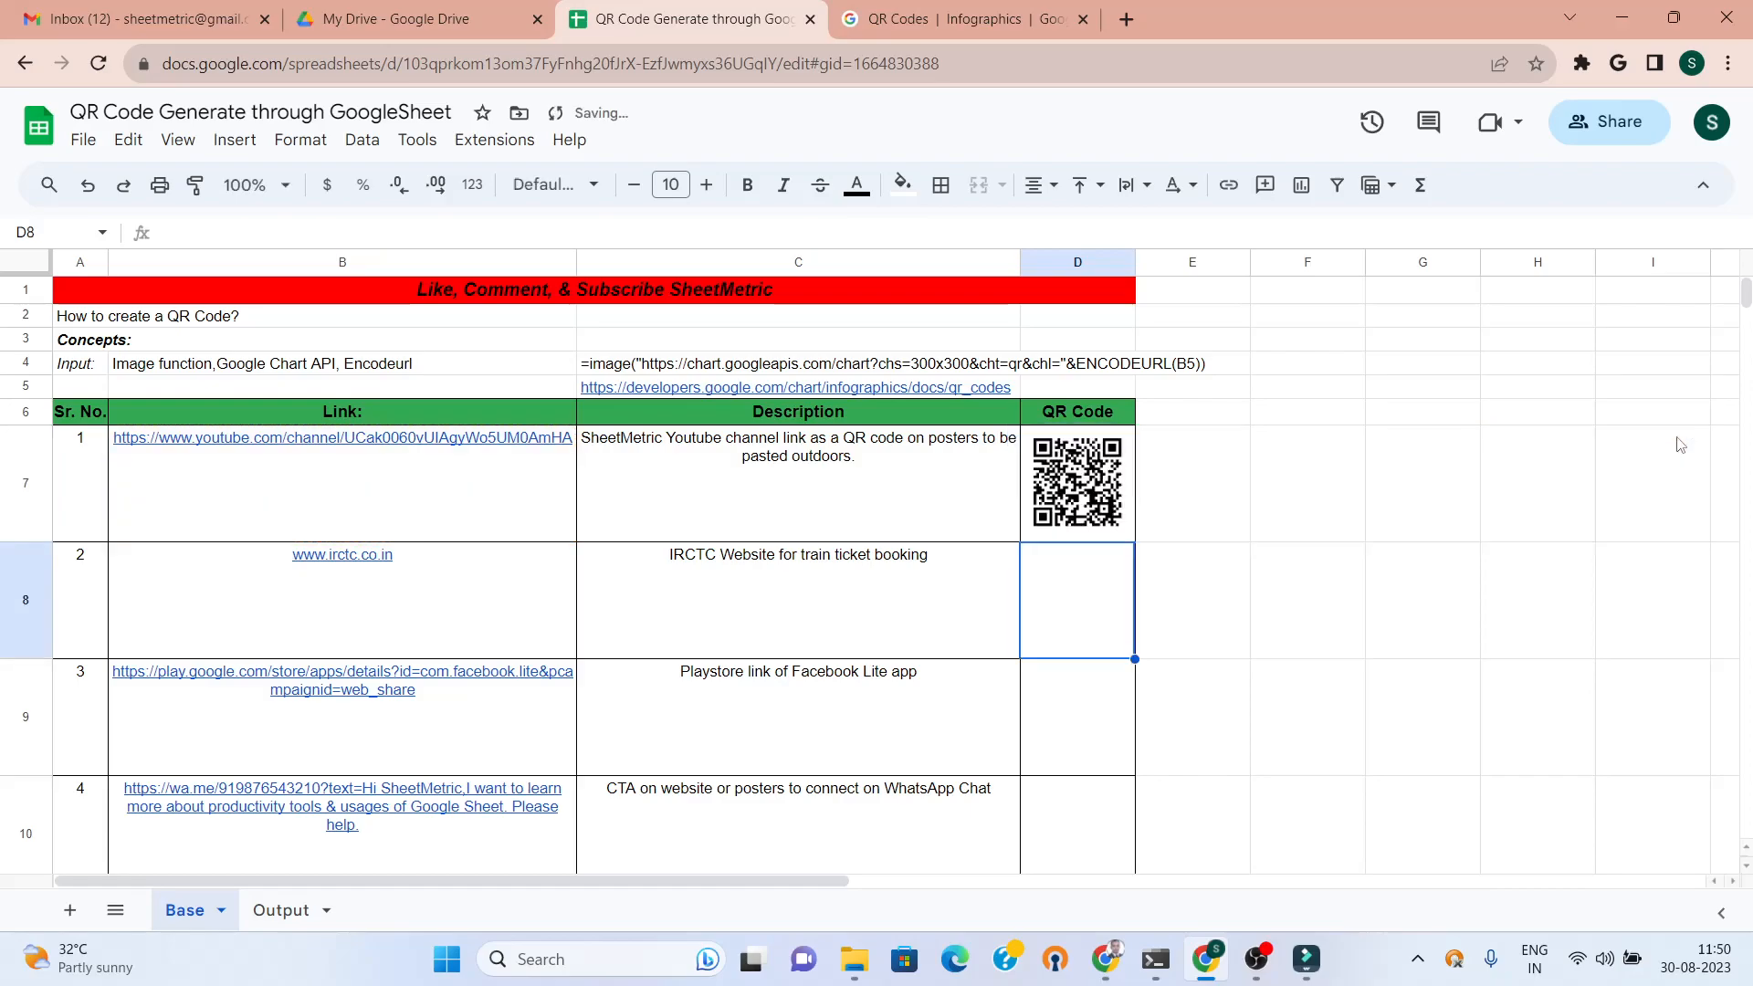
- Fill the QR code formula from D7 down through D10
{"action": "key", "text": "Up"}
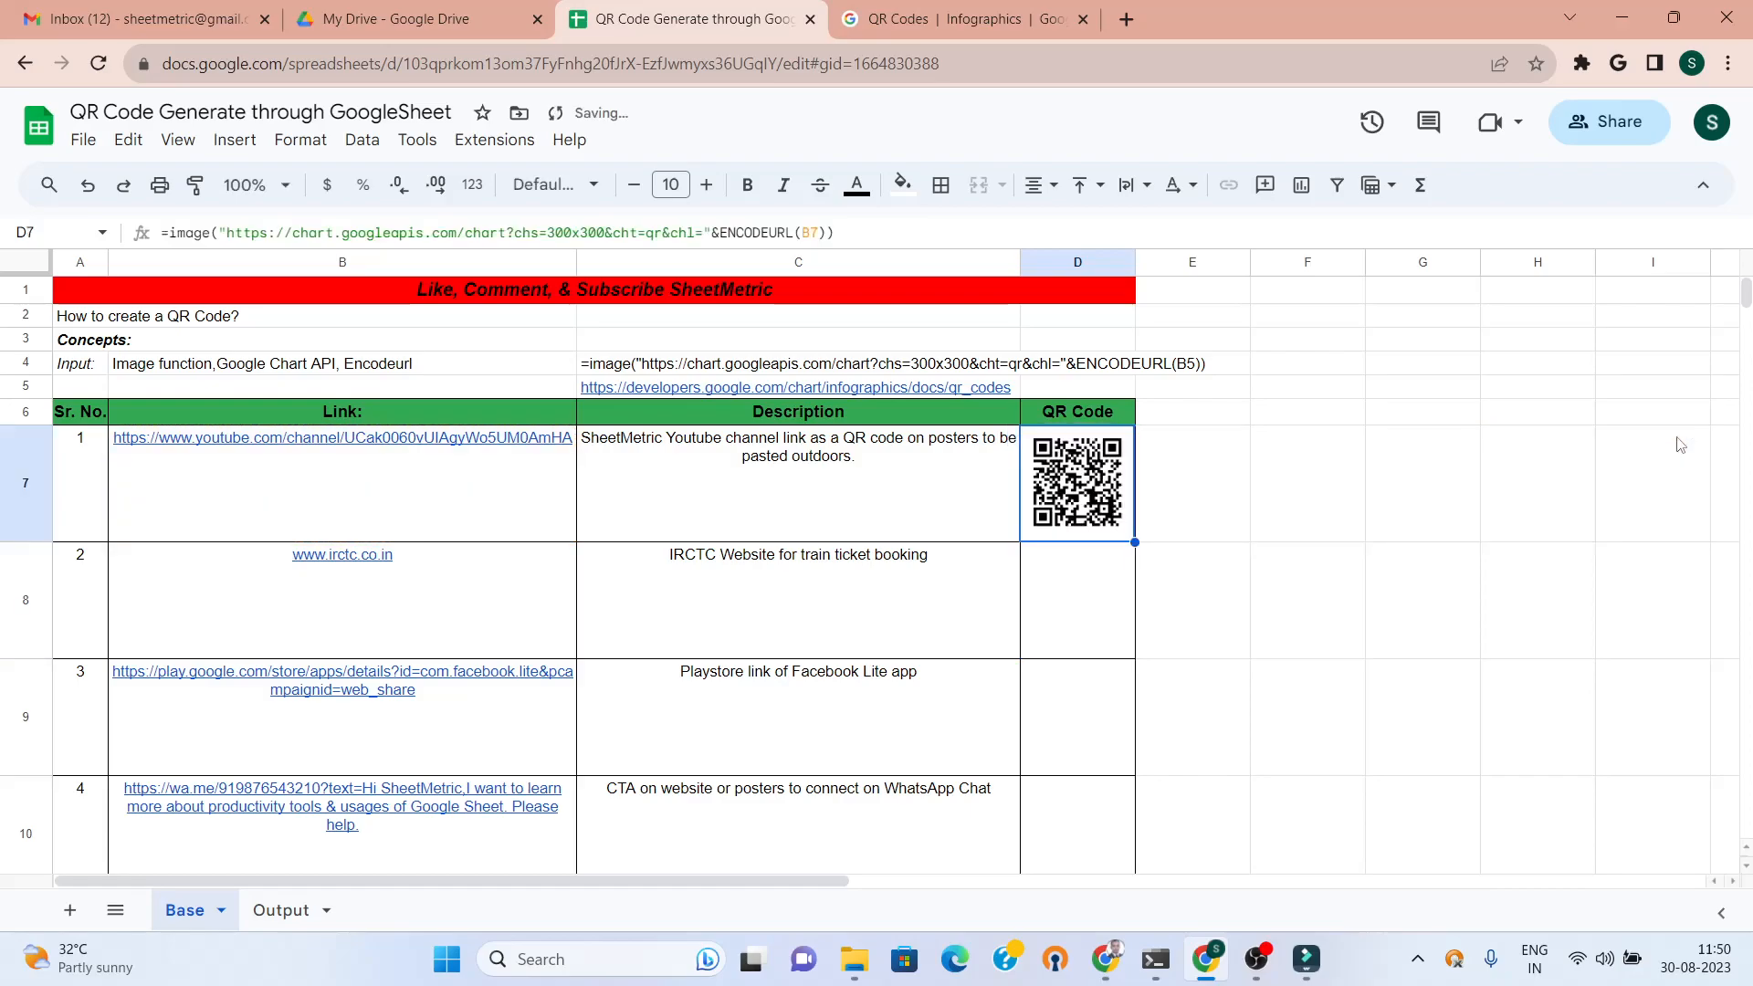
{"action": "key", "text": "shift+Down"}
{"action": "key", "text": "shift+Down"}
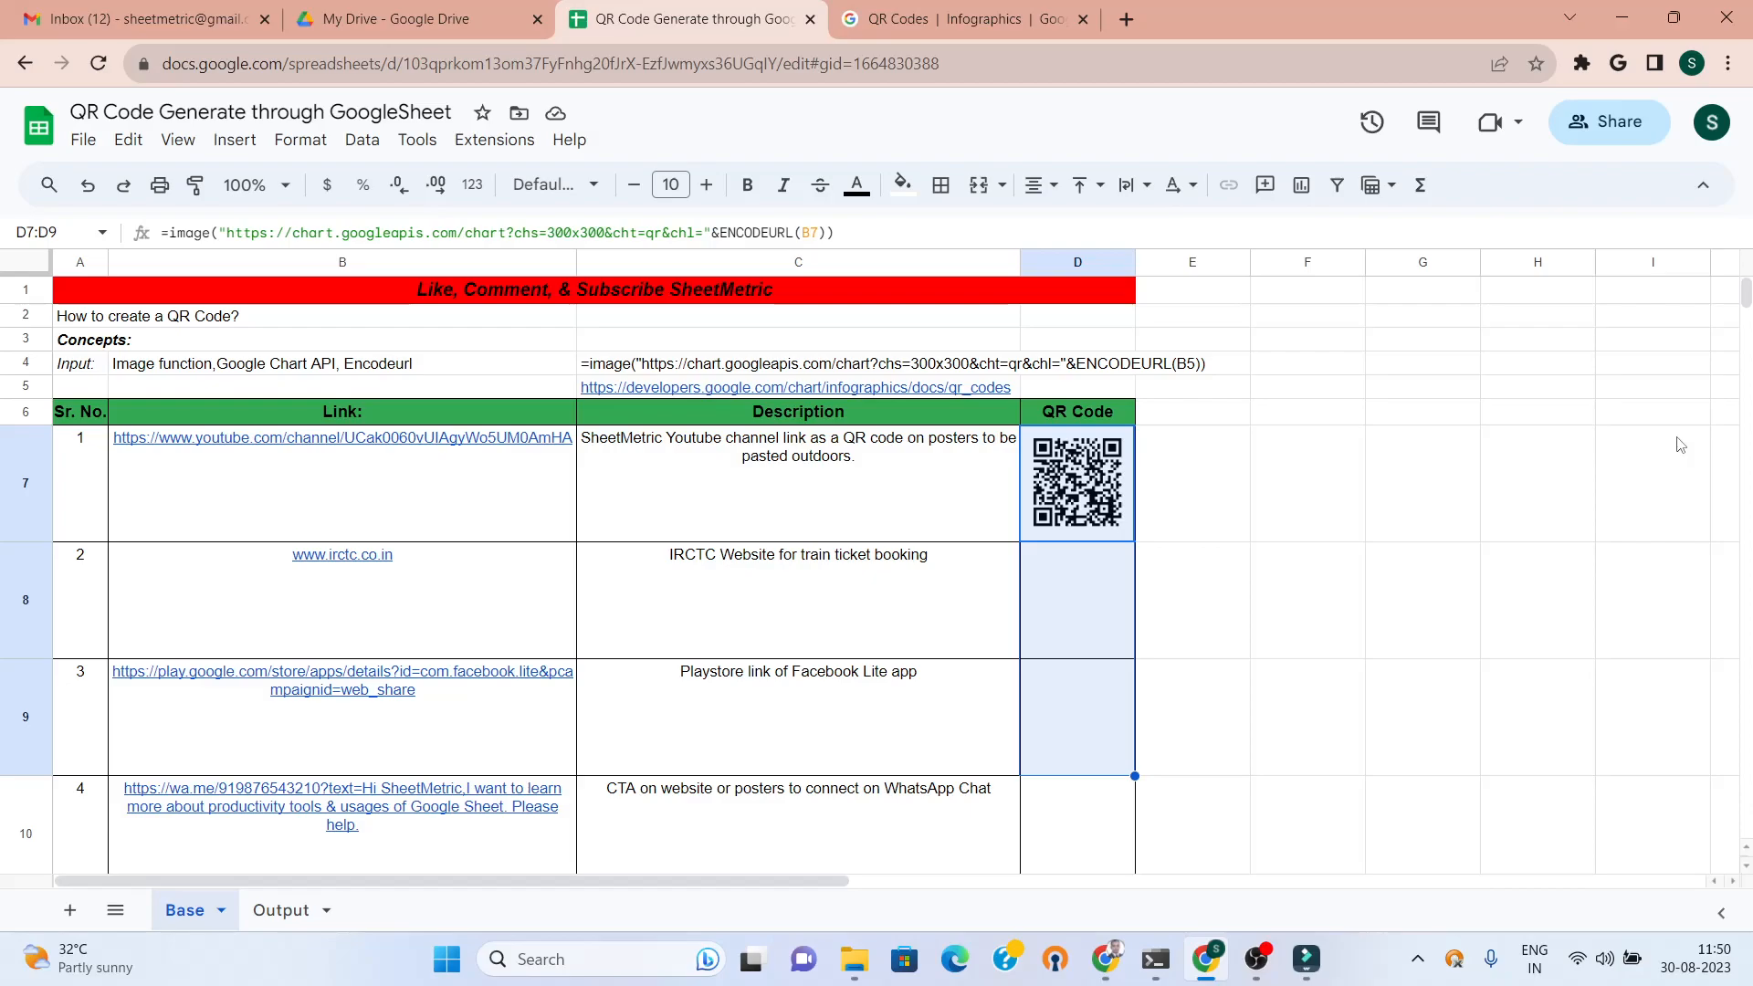
{"action": "key", "text": "shift+Down"}
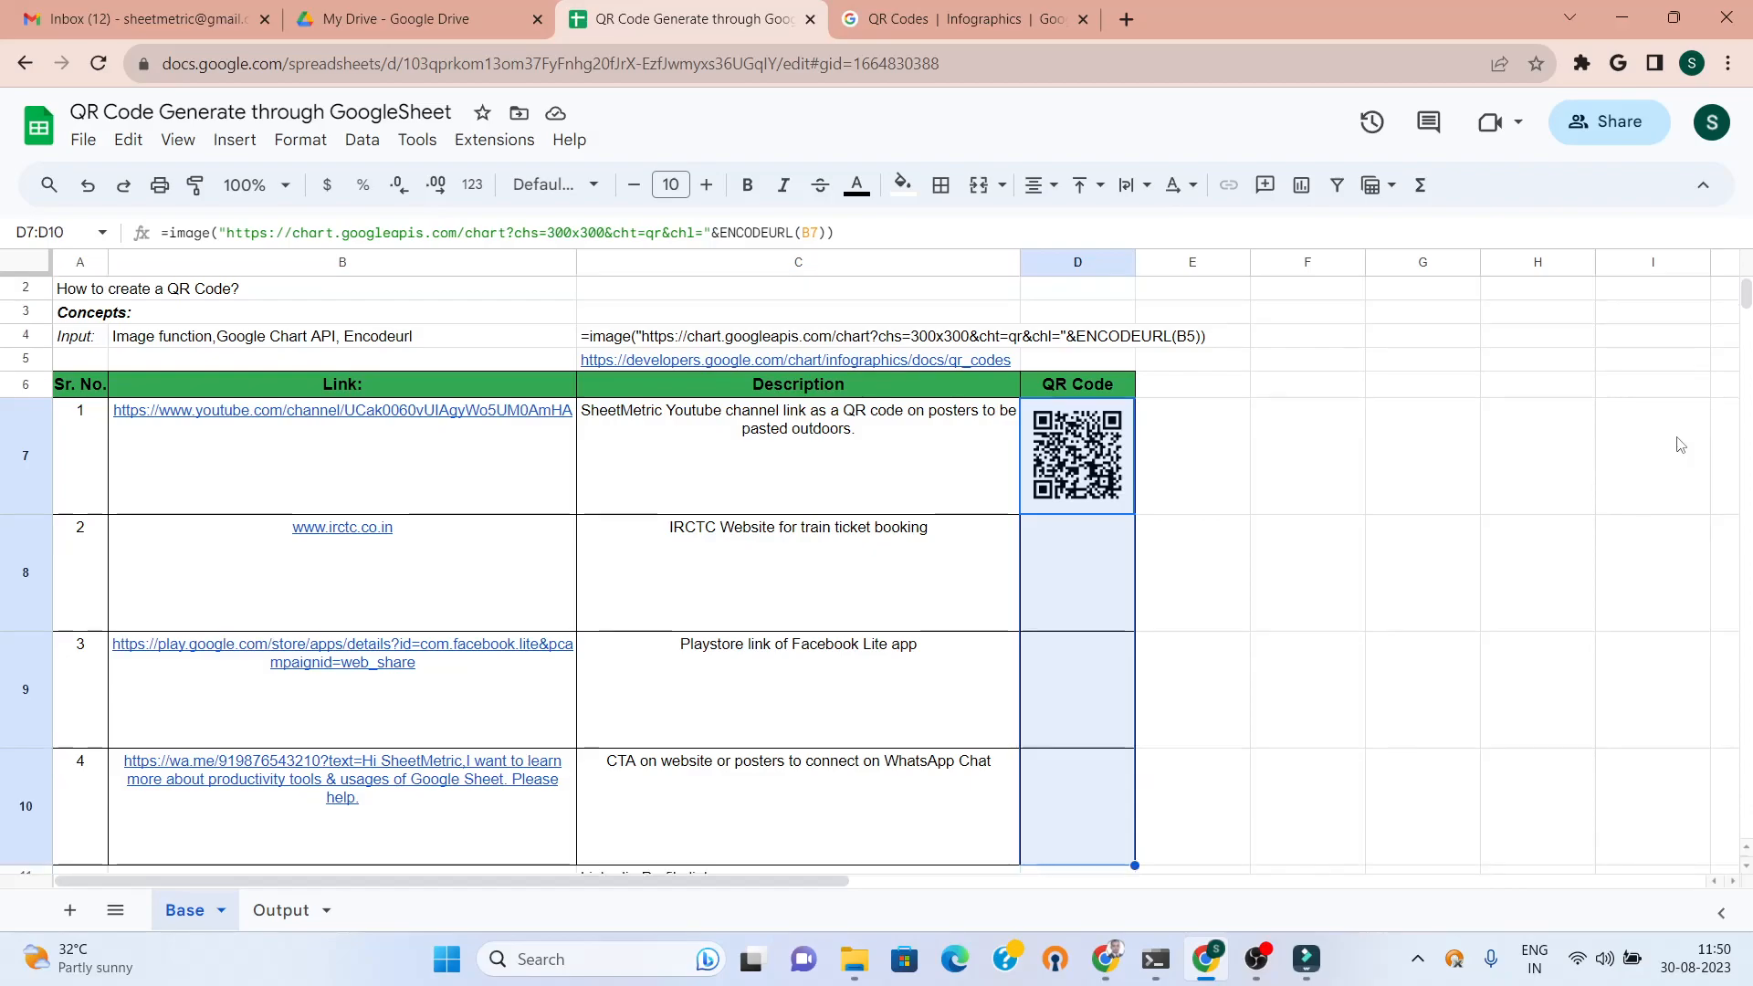
{"action": "key", "text": "ctrl+d"}
- Review the generated QR codes in D7:D10 against the table's headers and links
{"action": "key", "text": "Down"}
{"action": "key", "text": "Down"}
{"action": "key", "text": "Down"}
{"action": "key", "text": "Down"}
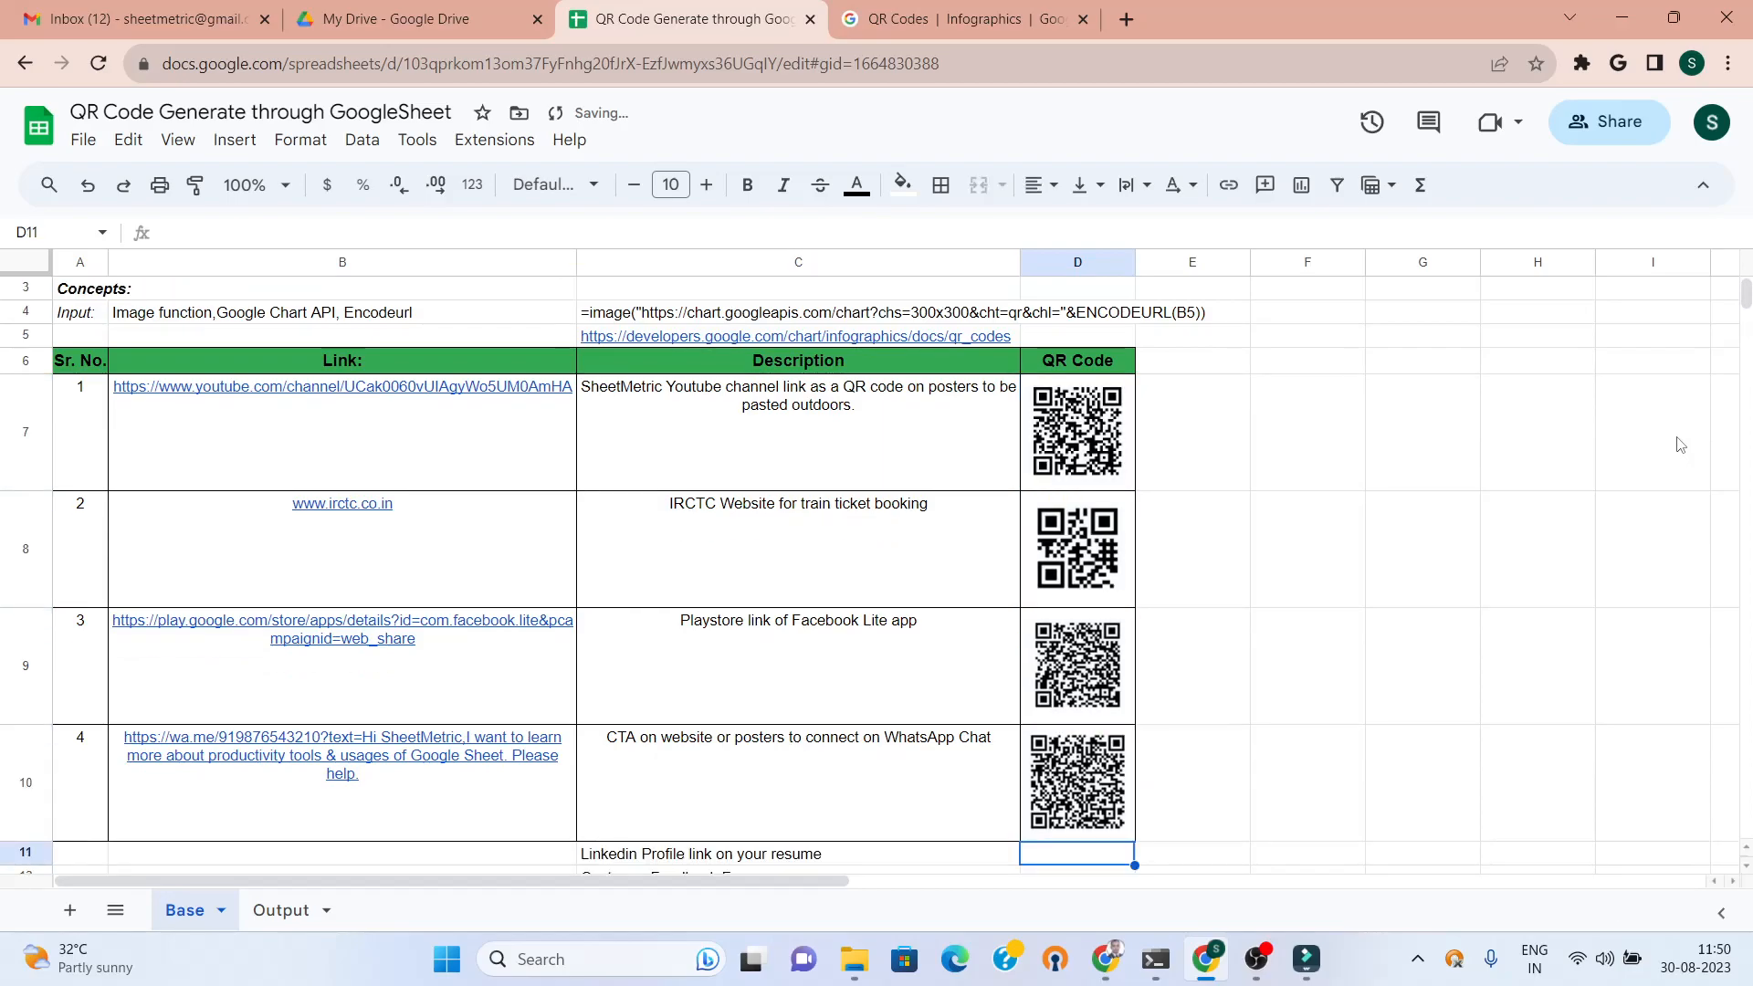
{"action": "key", "text": "Up"}
{"action": "key", "text": "Up"}
{"action": "key", "text": "Up"}
{"action": "key", "text": "Up"}
{"action": "key", "text": "Up"}
{"action": "key", "text": "Down"}
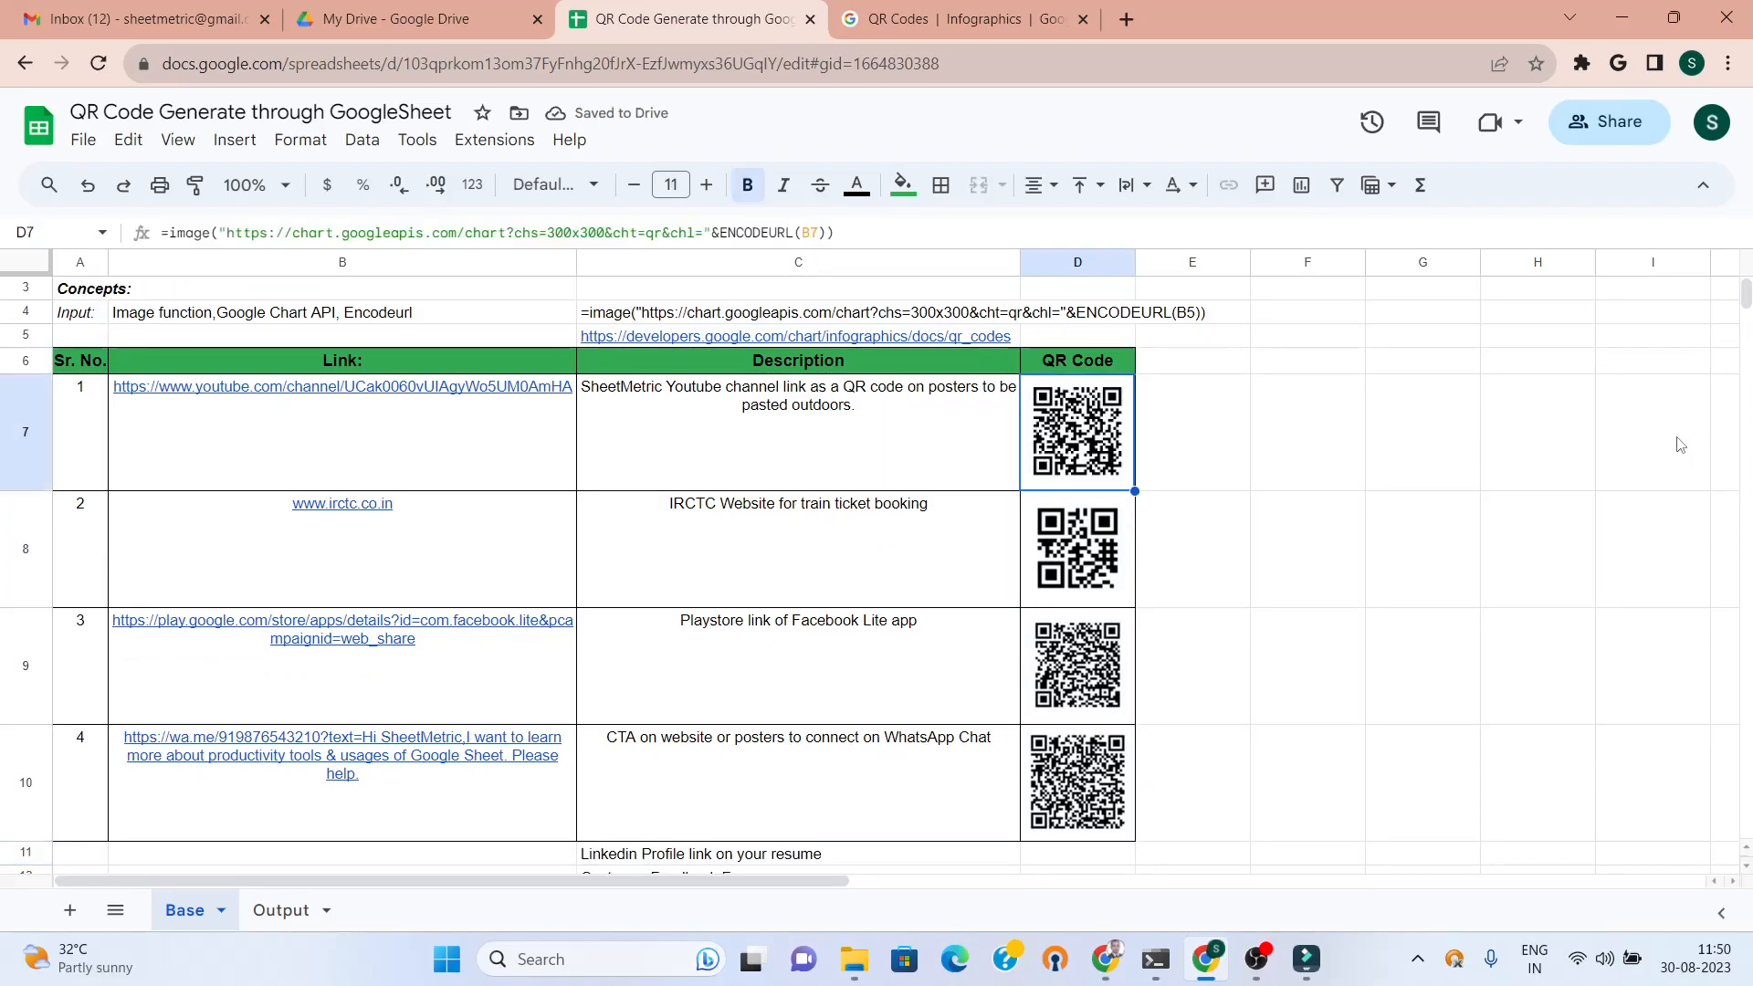
{"action": "key", "text": "Down"}
{"action": "key", "text": "Down"}
{"action": "key", "text": "Down"}
{"action": "key", "text": "Down"}
{"action": "key", "text": "Up"}
{"action": "key", "text": "Up"}
{"action": "key", "text": "Up"}
{"action": "key", "text": "Up"}
{"action": "key", "text": "Up"}
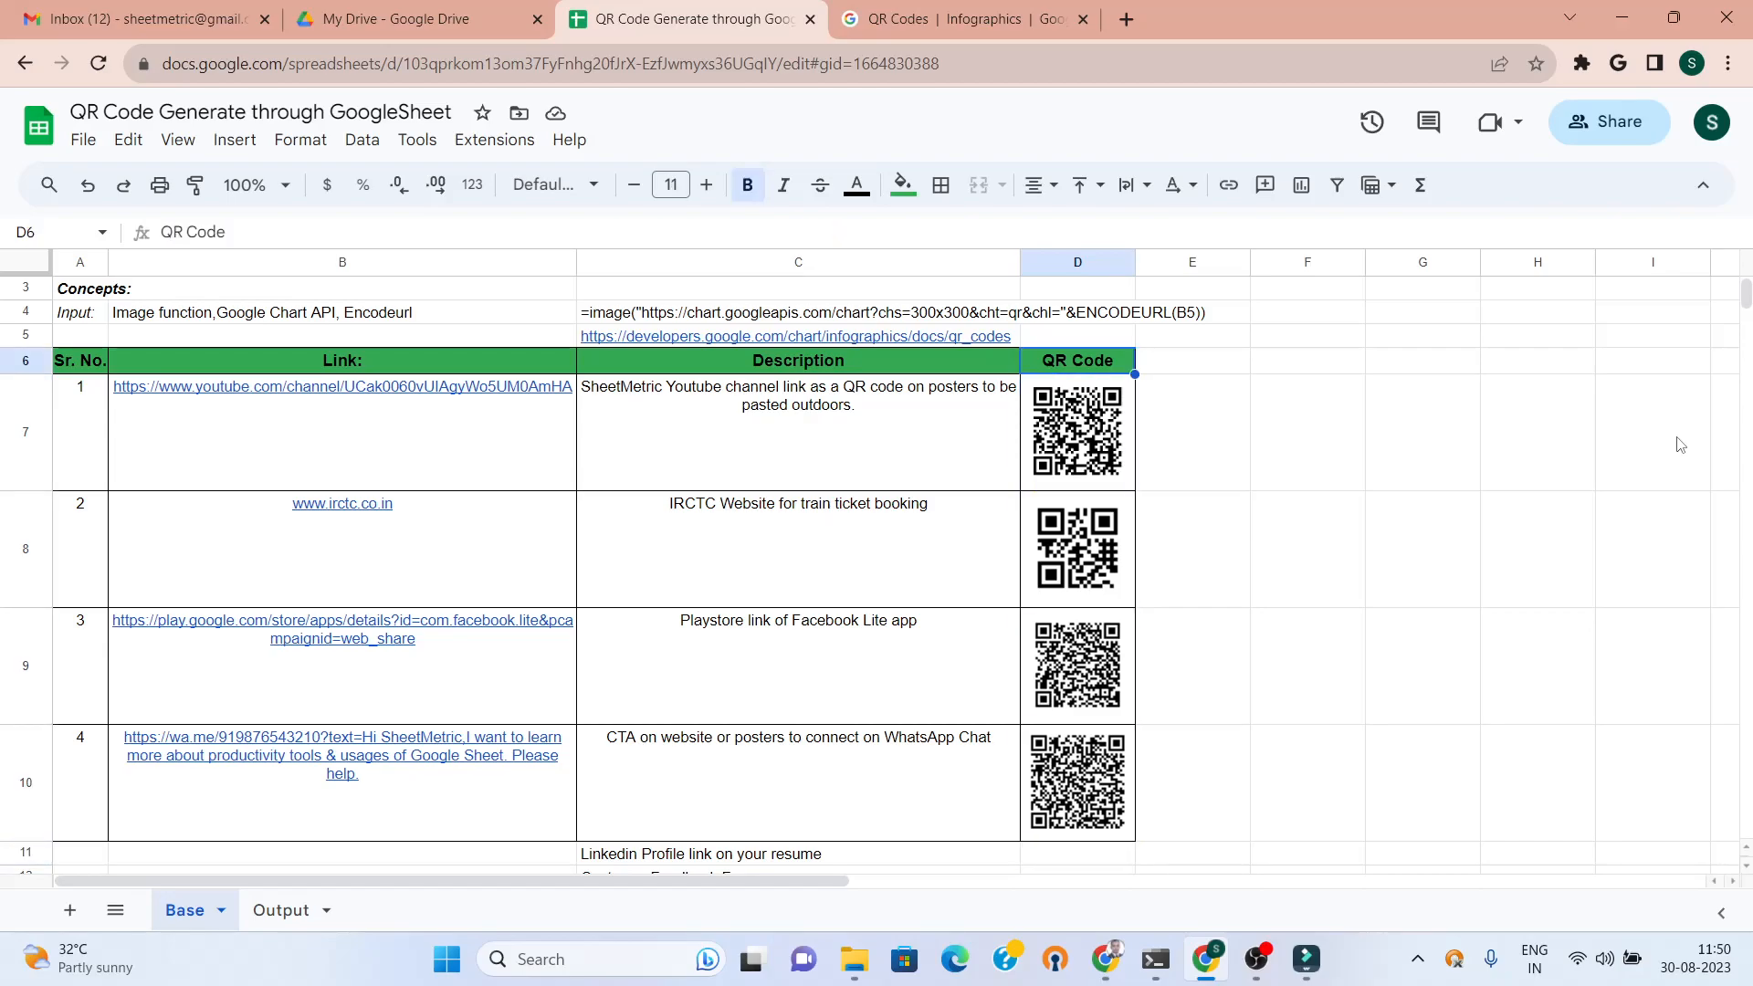
{"action": "key", "text": "Left"}
{"action": "key", "text": "Left"}
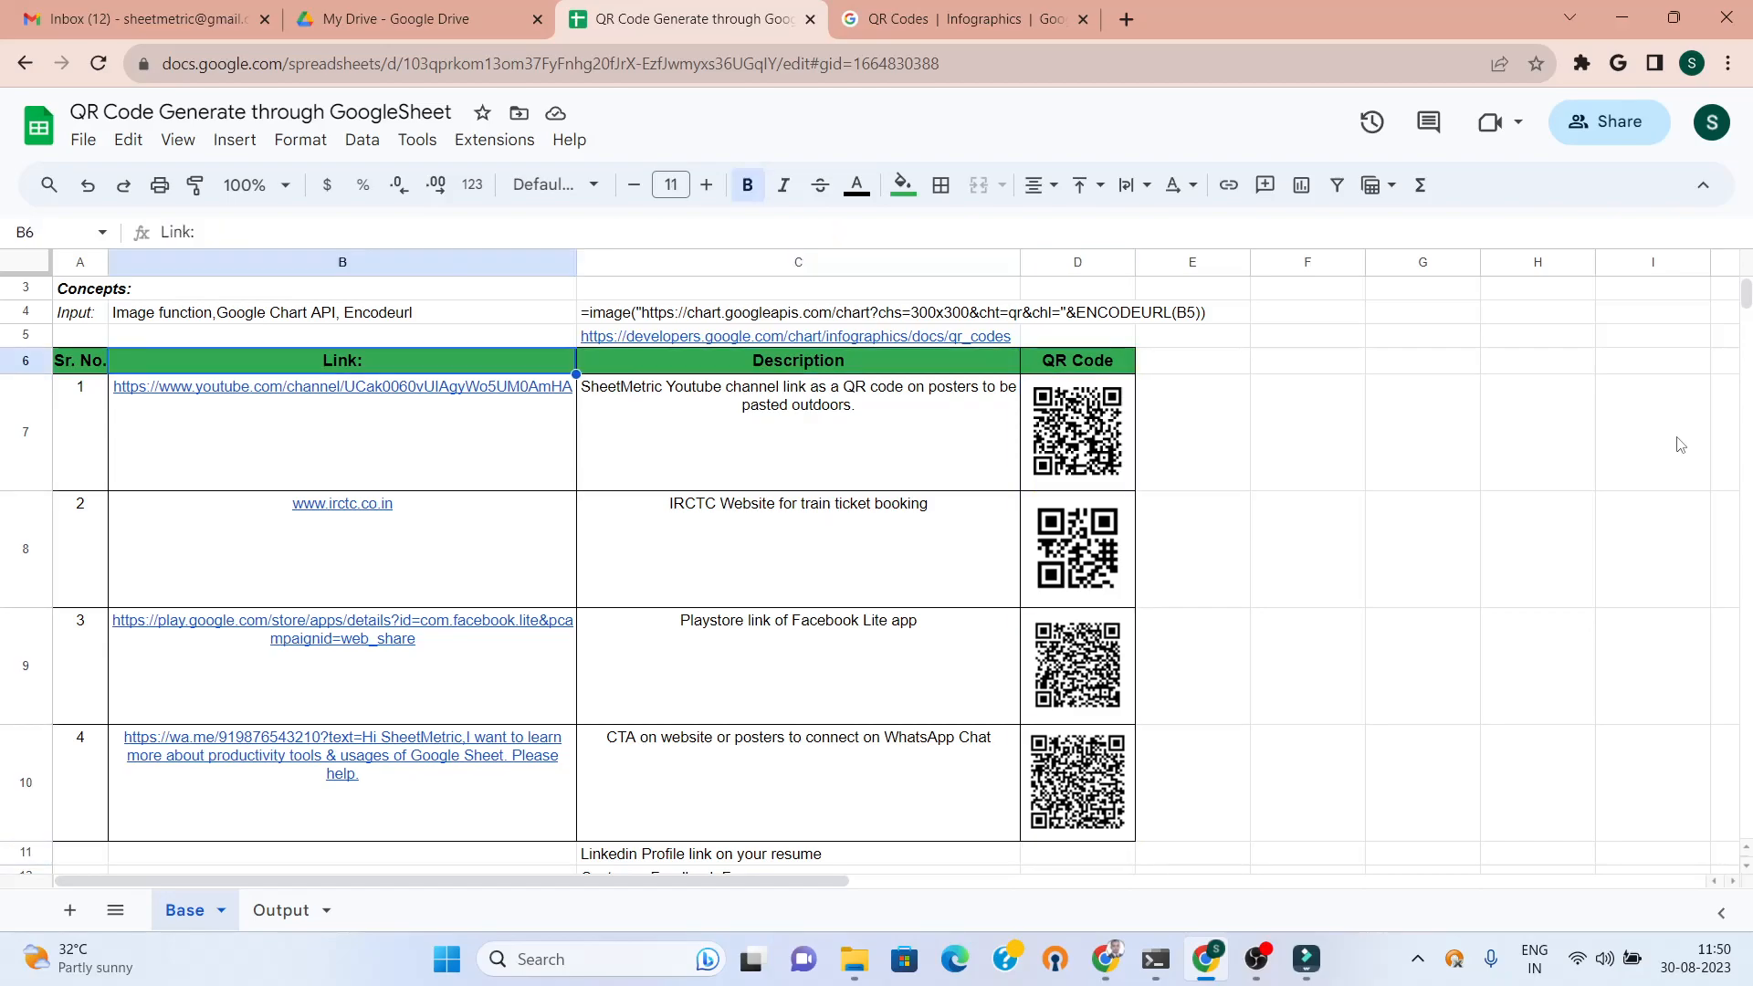
- Enter the sample link text XYZ/a1 in B12 beside Customer Feedback Form, and delete it again
{"action": "key", "text": "Down"}
{"action": "key", "text": "Down"}
{"action": "key", "text": "Down"}
{"action": "key", "text": "Down"}
{"action": "key", "text": "Down"}
{"action": "key", "text": "Down"}
{"action": "key", "text": "Down"}
{"action": "key", "text": "Down"}
{"action": "key", "text": "Up"}
{"action": "key", "text": "Up"}
{"action": "type", "text": "XYZ"}
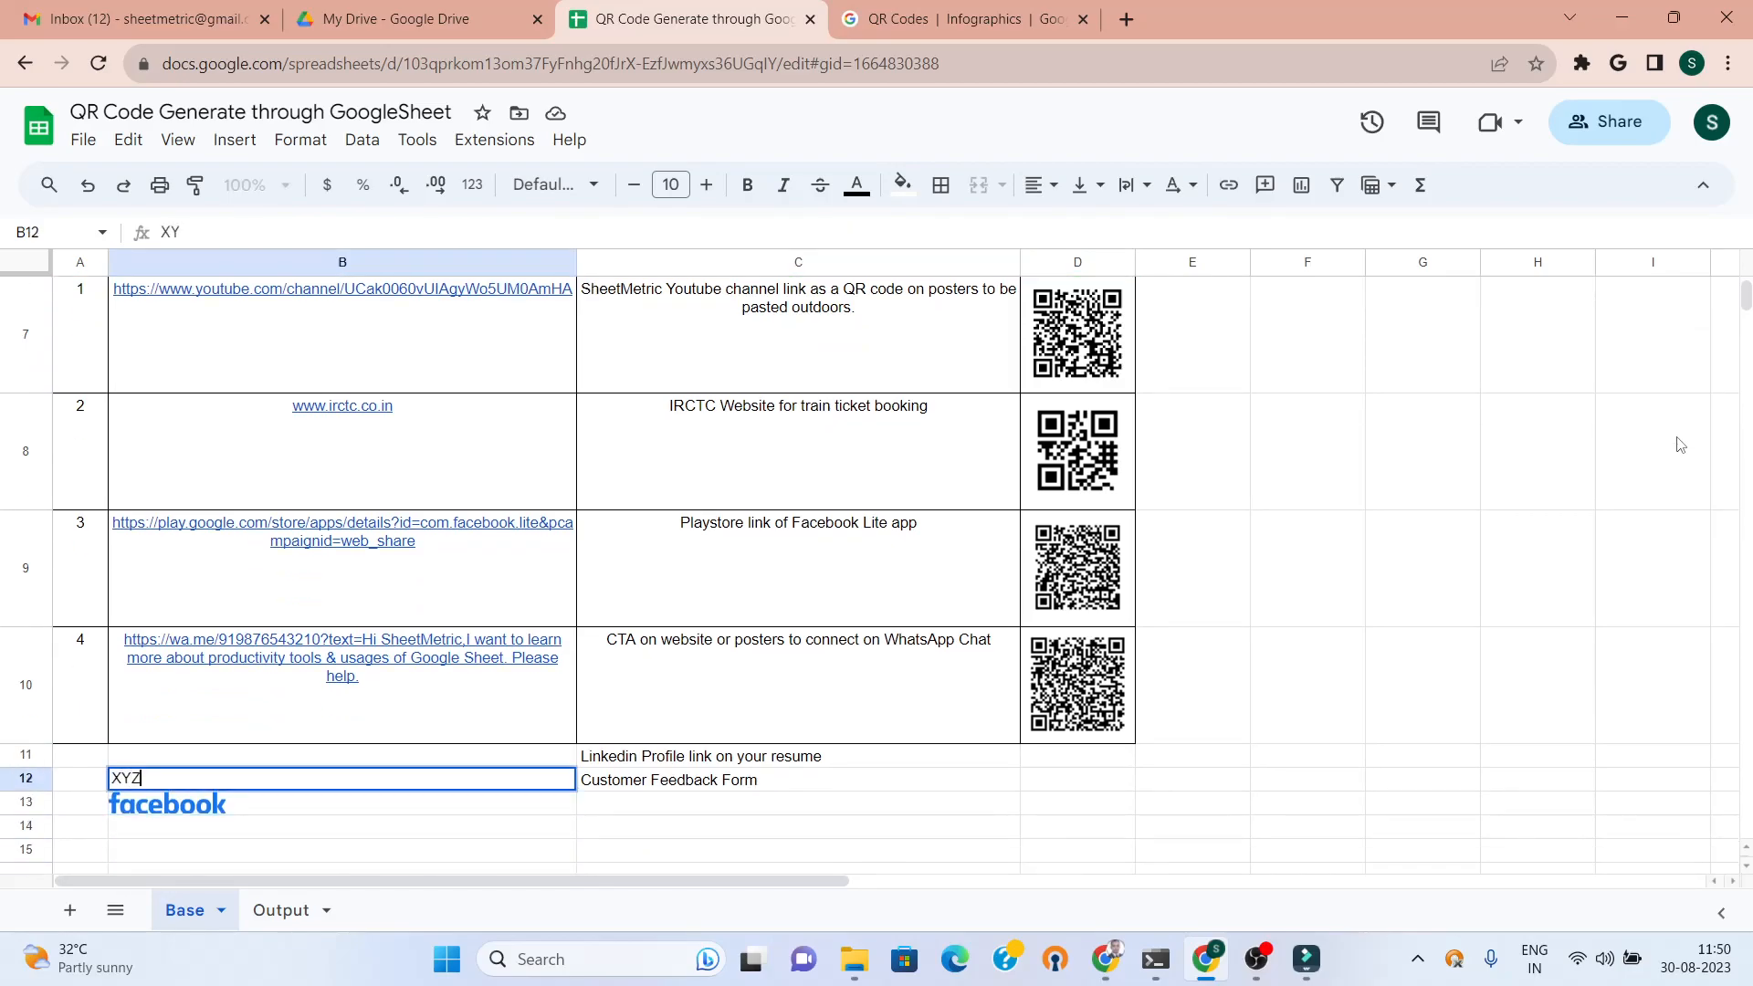
{"action": "type", "text": "/a1"}
{"action": "key", "text": "ctrl+Return"}
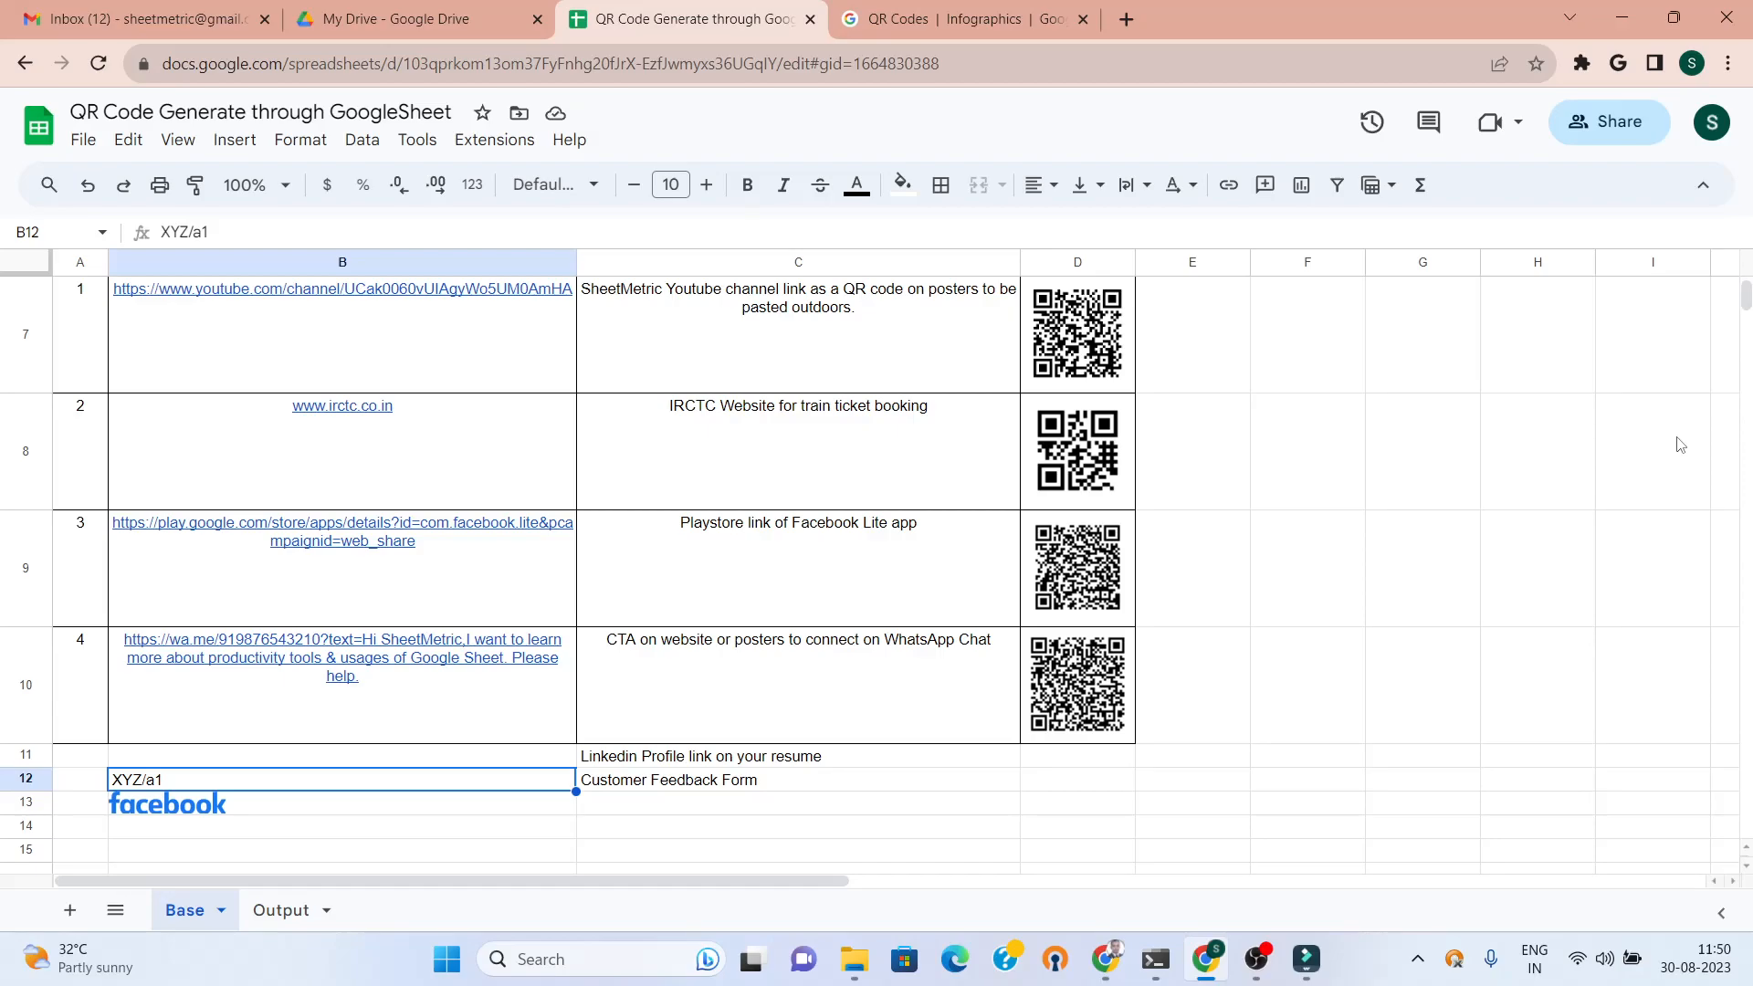
{"action": "key", "text": "Delete"}
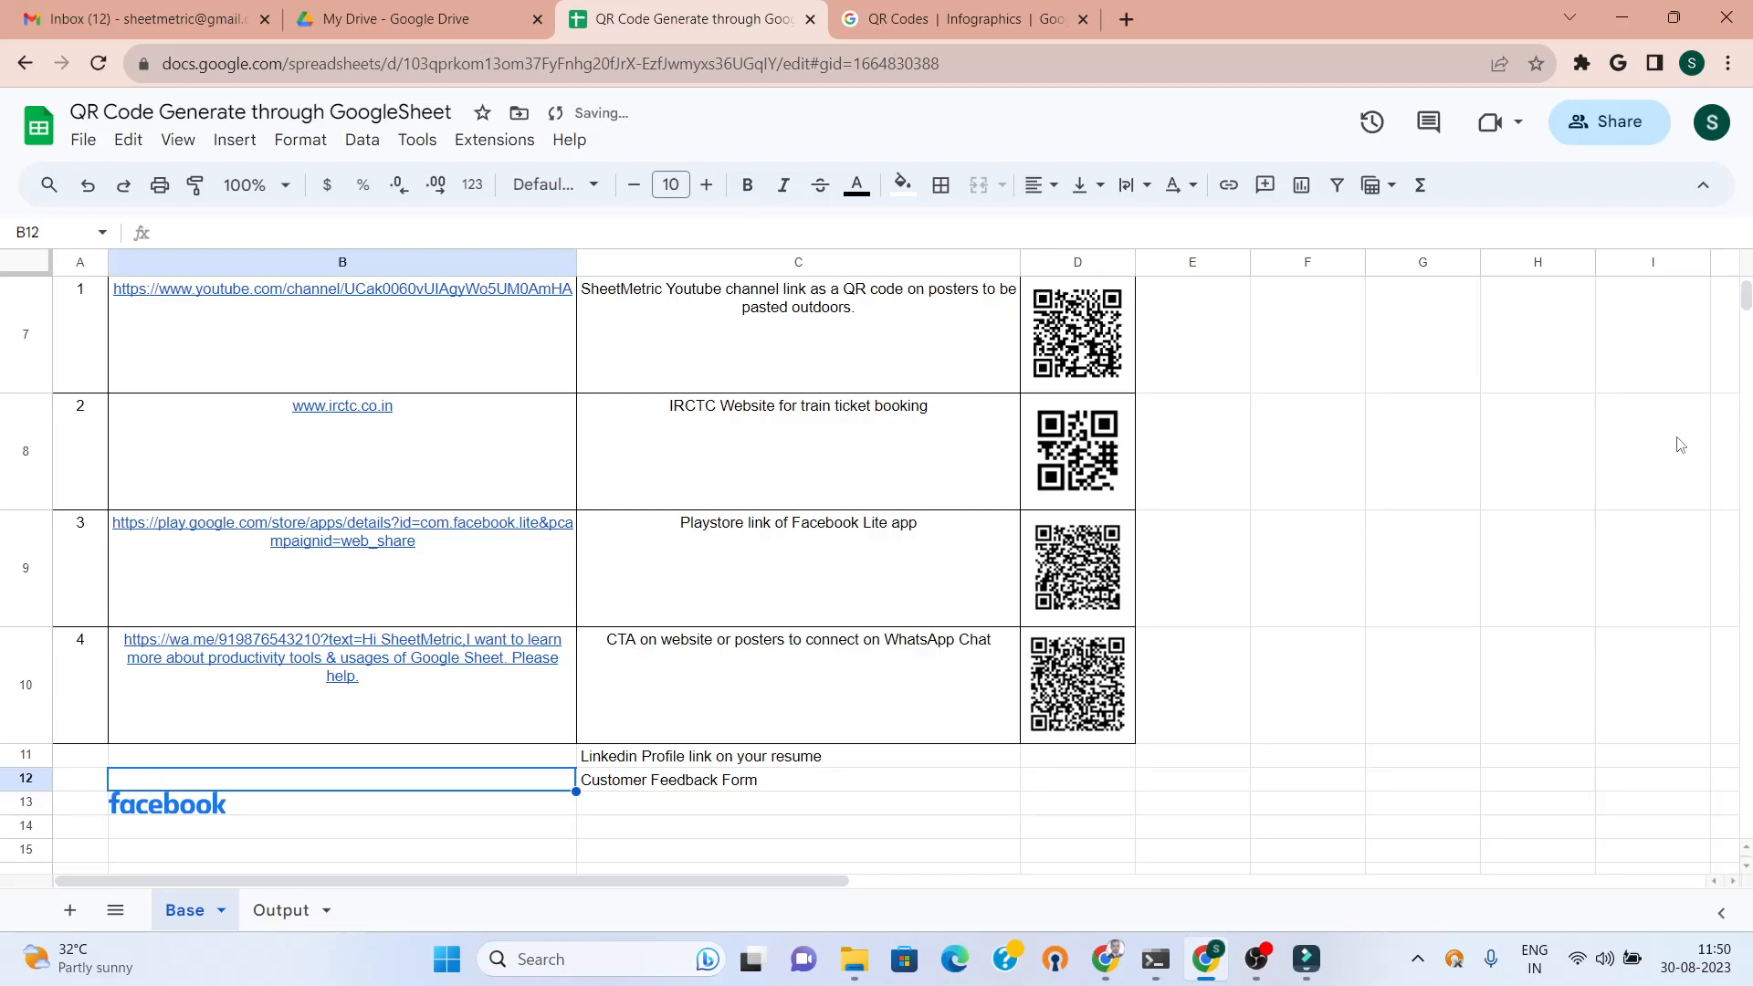
{"action": "key", "text": "Up"}
{"action": "key", "text": "Up"}
{"action": "key", "text": "Up"}
{"action": "key", "text": "Up"}
{"action": "key", "text": "Up"}
{"action": "key", "text": "Up"}
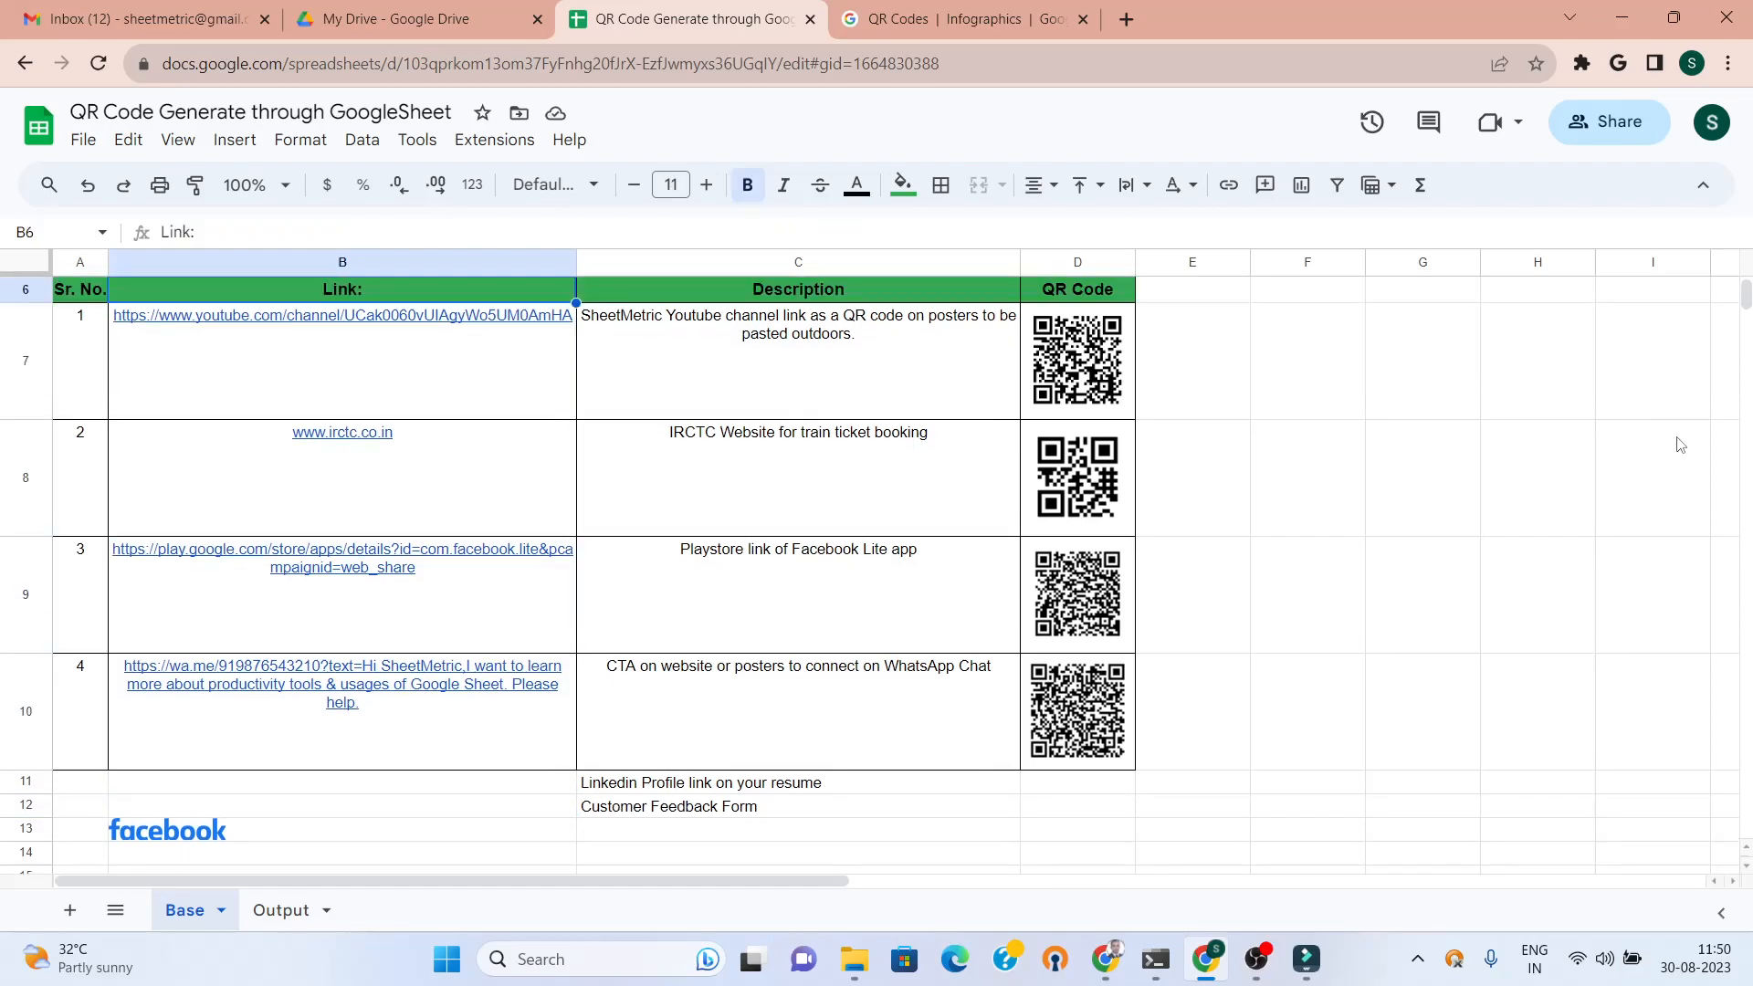
{"action": "key", "text": "Up"}
{"action": "key", "text": "Up"}
{"action": "key", "text": "Up"}
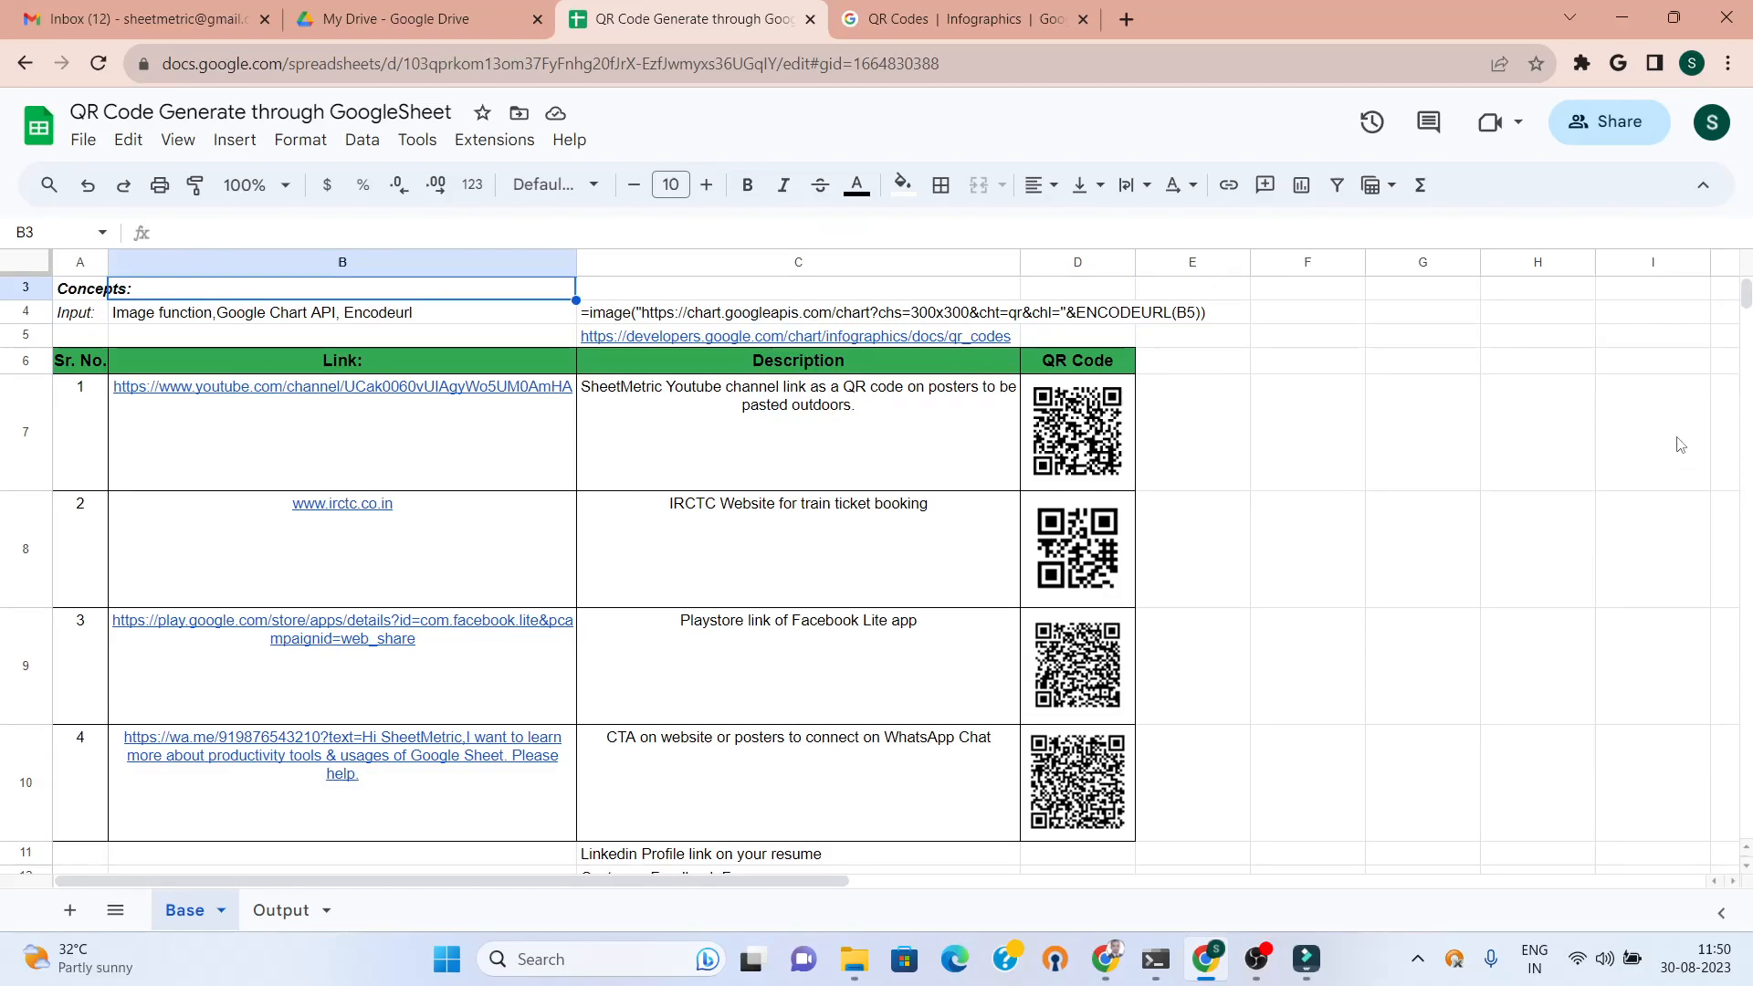
{"action": "key", "text": "Up"}
{"action": "key", "text": "Up"}
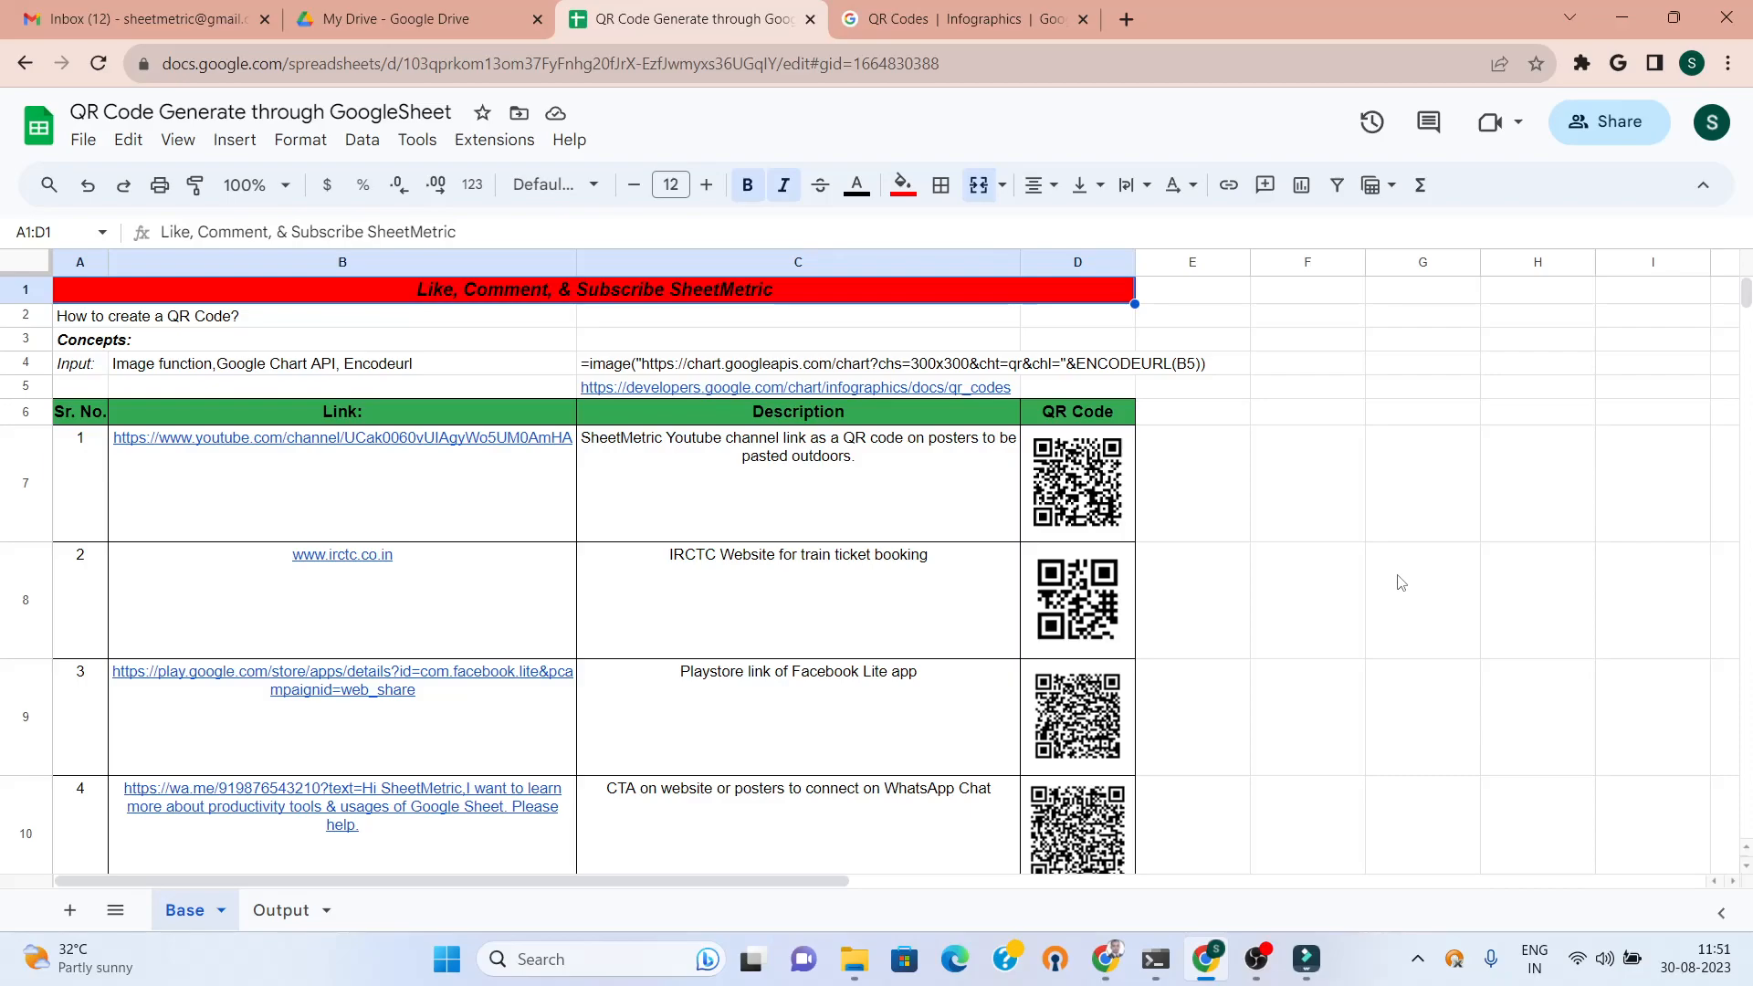
{"action": "left_click", "coordinate": [1258, 954]}
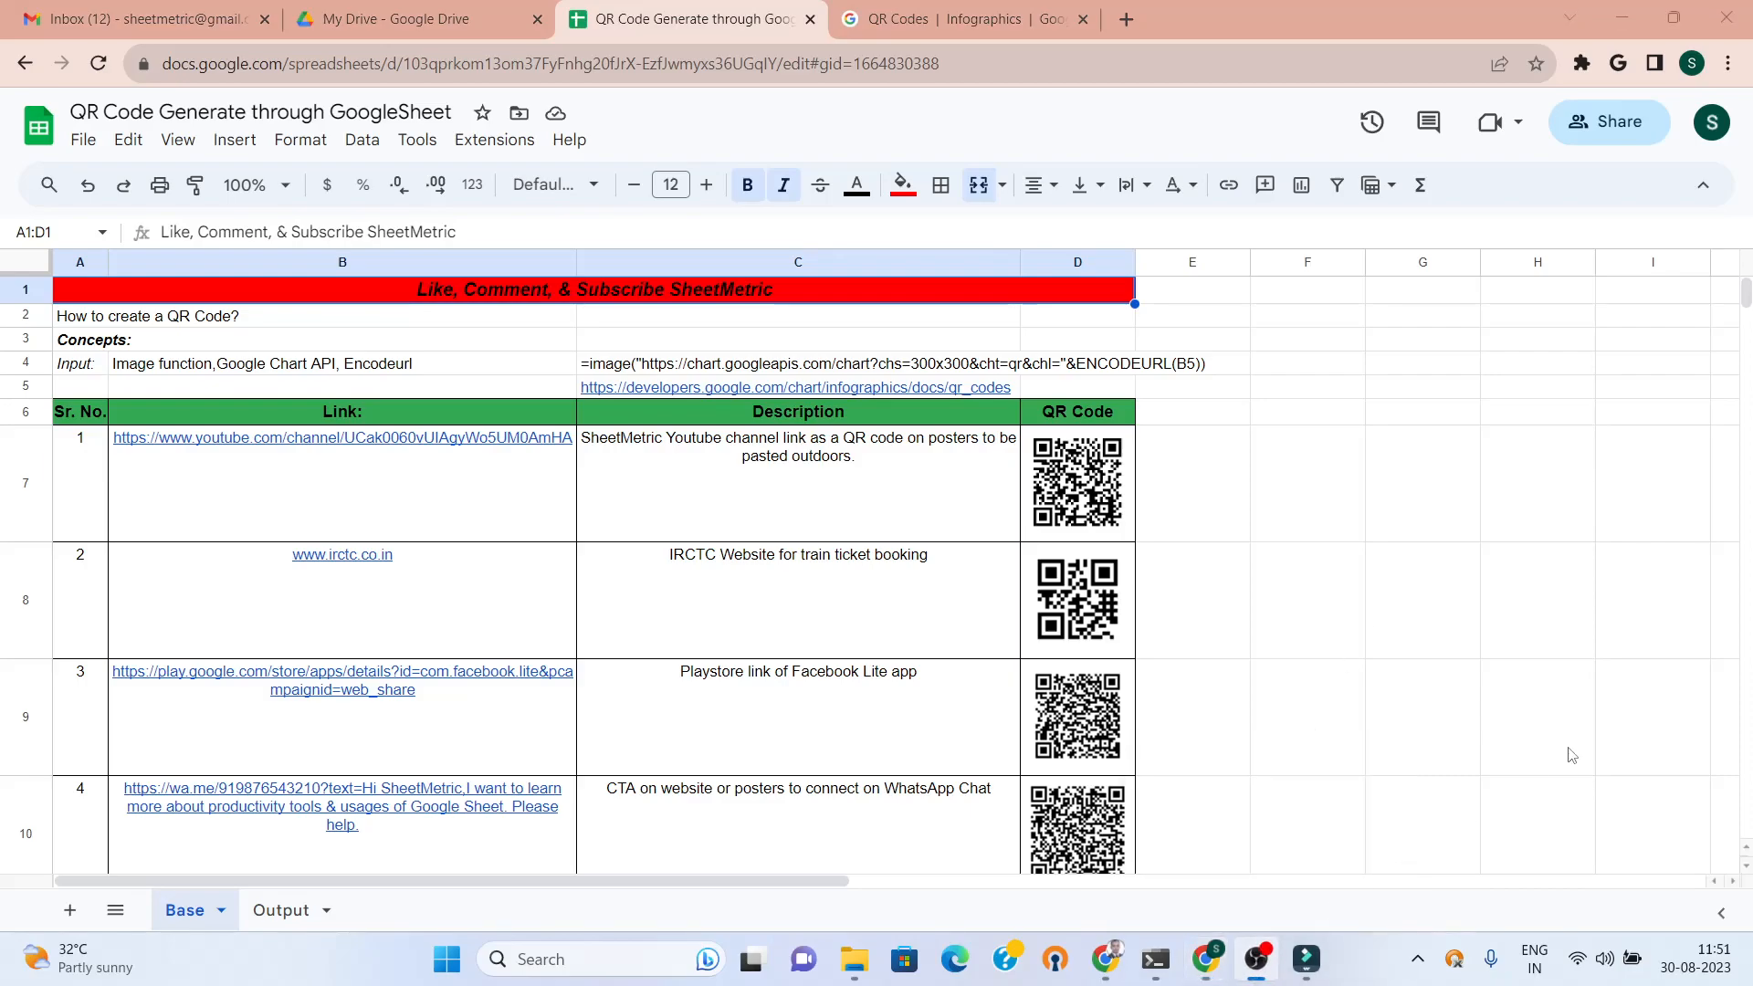